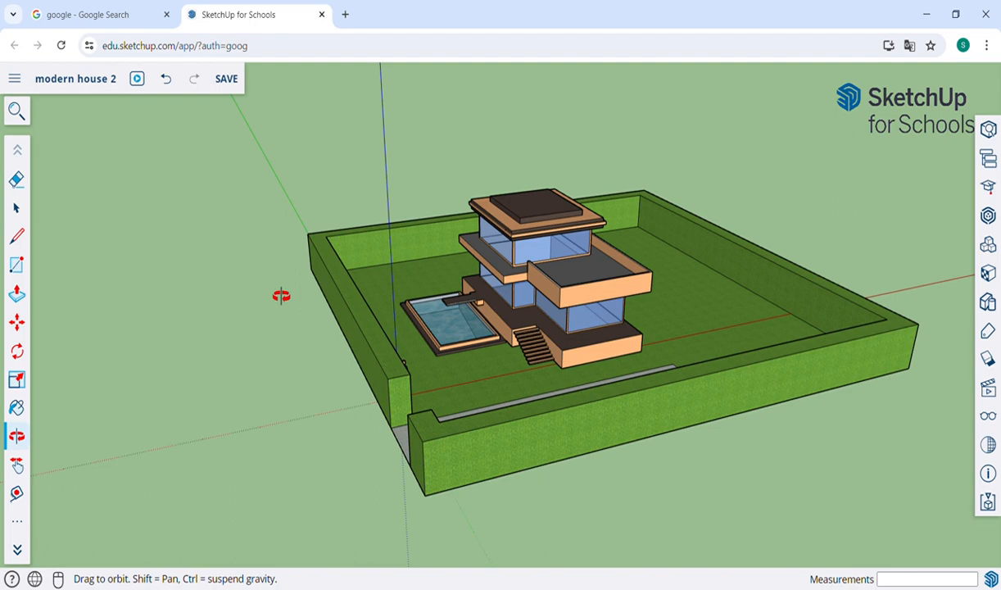
# Step: Orbit and zoom around the walled house to inspect it from the front and sides
pyautogui.moveTo(593, 318); pyautogui.dragTo(577, 334)
pyautogui.scroll(3, 550, 314)
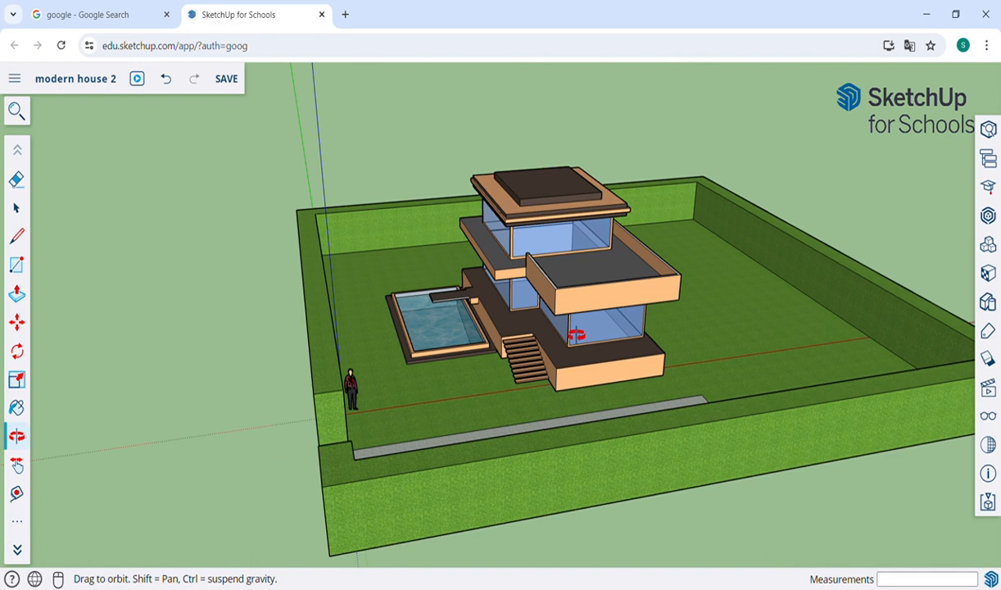
pyautogui.moveTo(577, 334); pyautogui.dragTo(627, 334)
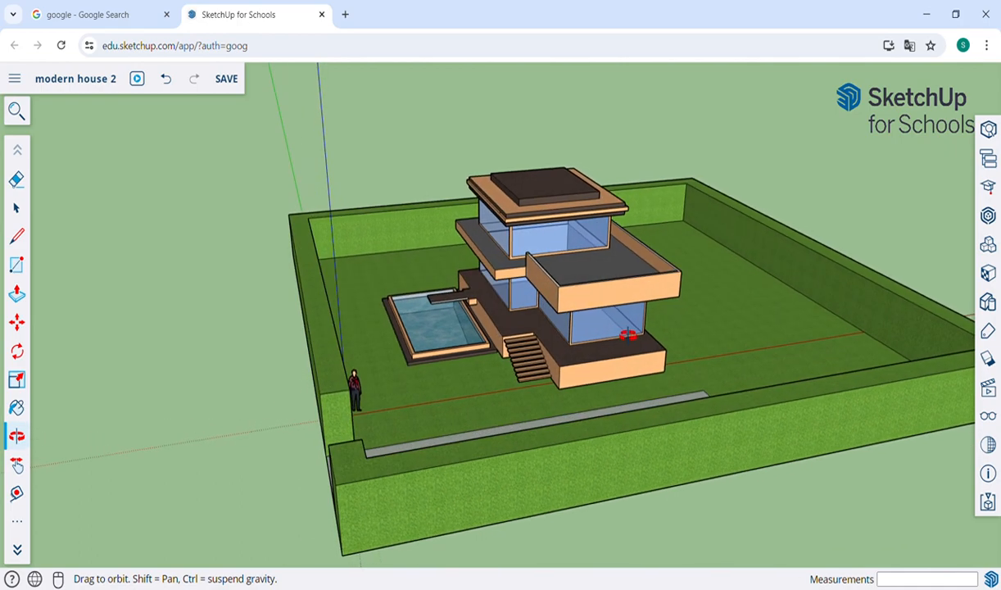
pyautogui.moveTo(566, 338); pyautogui.dragTo(528, 354)
pyautogui.scroll(-5, 528, 354)
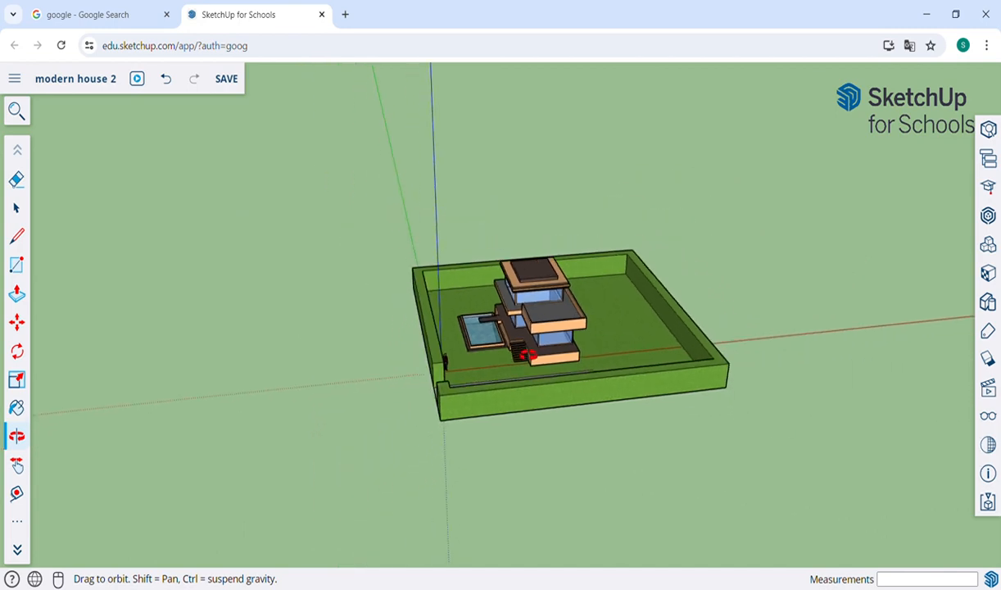
pyautogui.press('h')
pyautogui.moveTo(807, 329); pyautogui.dragTo(586, 329, button='middle')
pyautogui.press('o')
pyautogui.moveTo(585, 329); pyautogui.dragTo(535, 356)
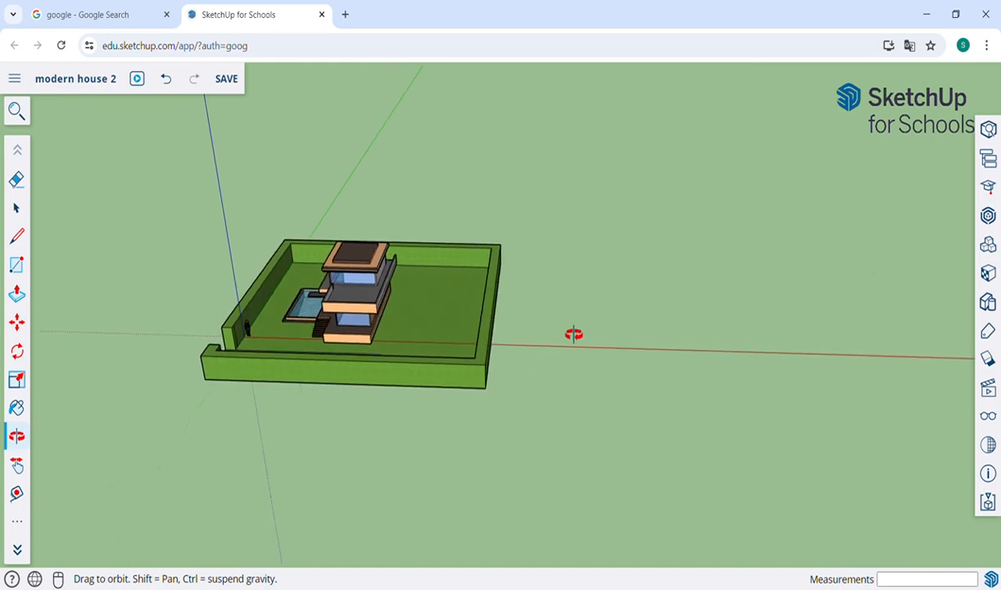
# Step: Tilt the view below the ground and back up to look down on the house, pool and yard
pyautogui.moveTo(296, 293); pyautogui.dragTo(426, 300)
pyautogui.scroll(8, 284, 370)
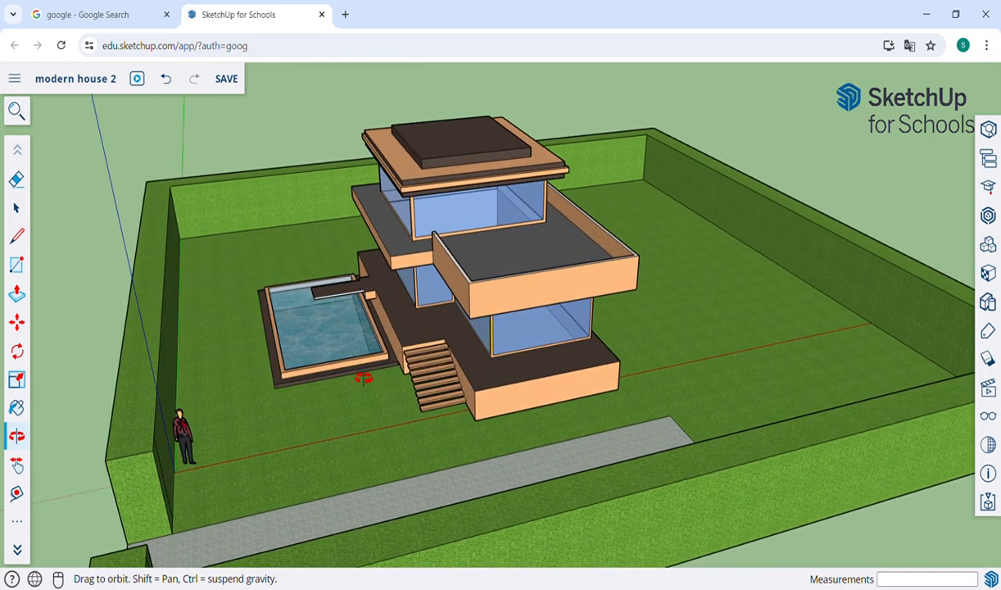
pyautogui.moveTo(336, 401); pyautogui.dragTo(372, 326)
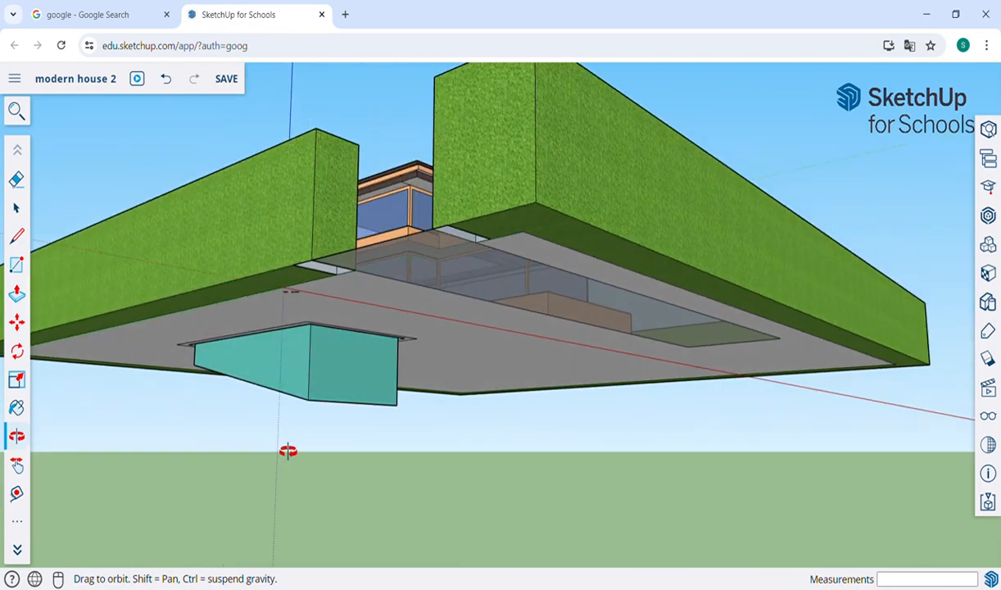
pyautogui.moveTo(286, 452); pyautogui.dragTo(357, 449)
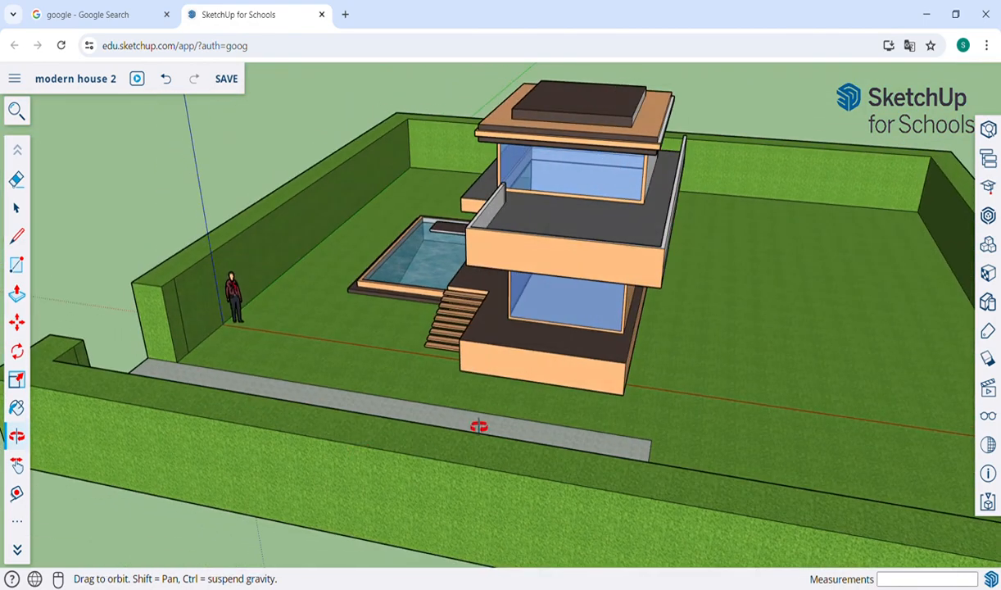
pyautogui.moveTo(476, 424); pyautogui.dragTo(544, 426)
# Step: Pan away from the house to bring empty ground beside the walled plot into view
pyautogui.press('h')
pyautogui.moveTo(856, 359); pyautogui.dragTo(415, 355)
pyautogui.moveTo(863, 394); pyautogui.dragTo(362, 376)
pyautogui.moveTo(750, 340); pyautogui.dragTo(412, 315)
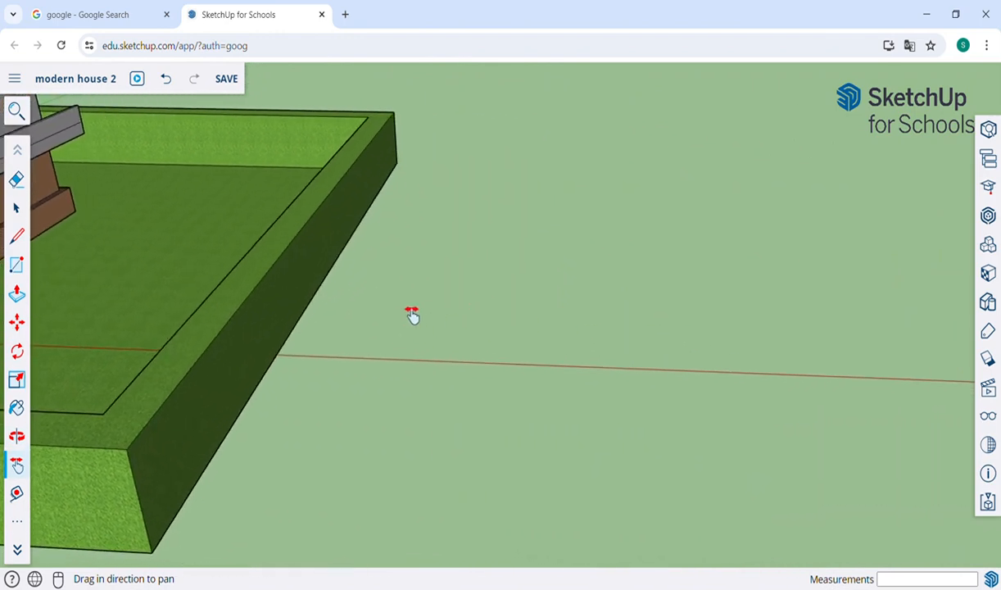
pyautogui.scroll(-4, 412, 315)
pyautogui.scroll(-2, 412, 315)
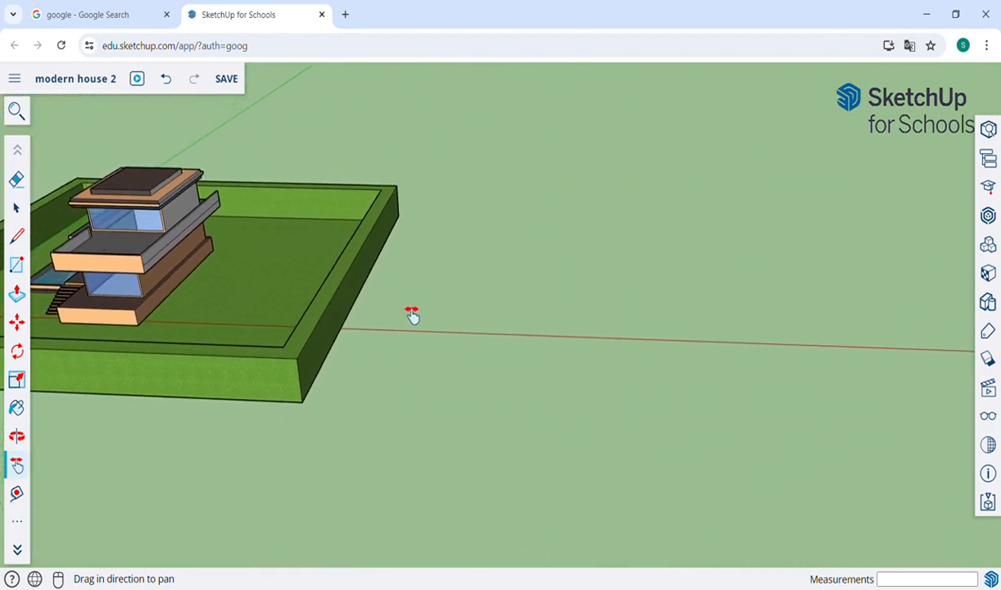
pyautogui.moveTo(642, 306); pyautogui.dragTo(508, 321)
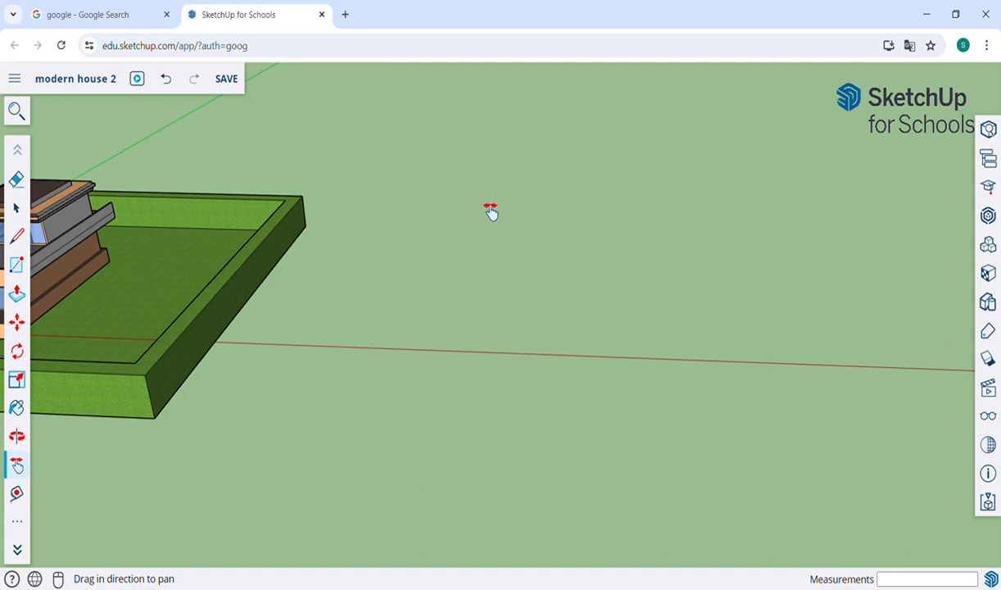
pyautogui.moveTo(489, 213); pyautogui.dragTo(453, 281)
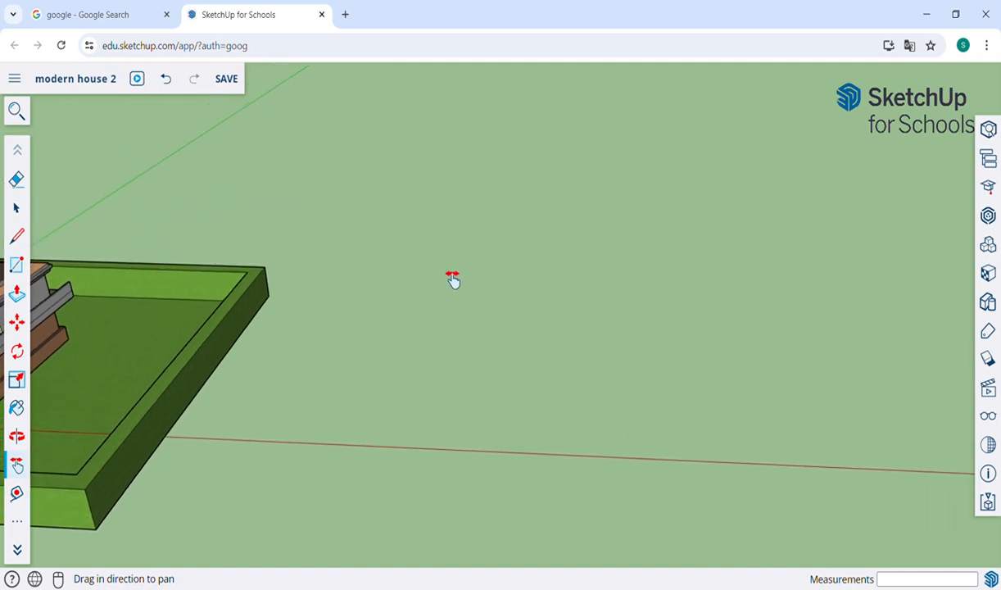
pyautogui.press('r')
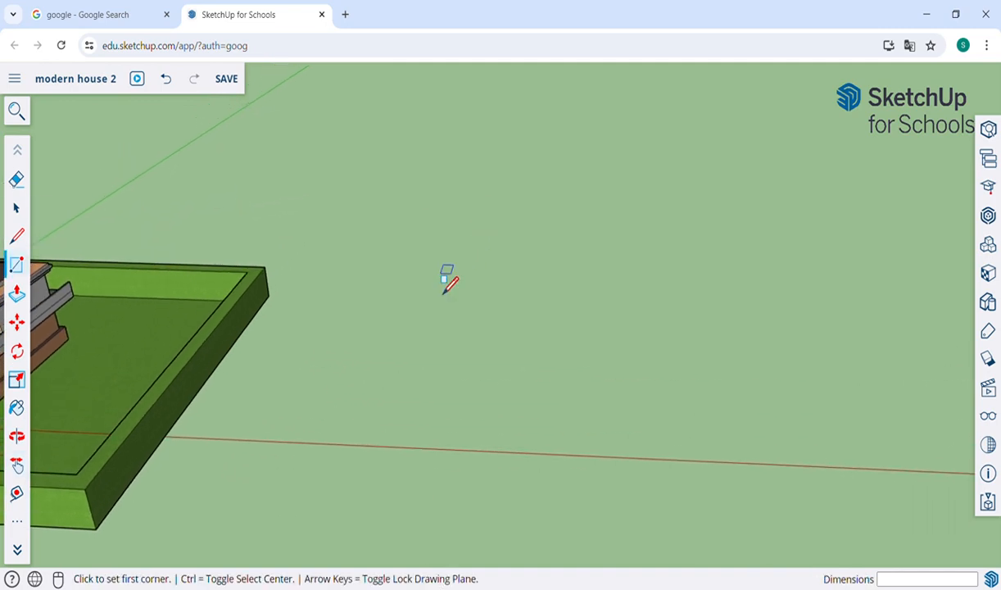
# Step: Draw a rectangle on the empty ground by setting two opposite corners
pyautogui.click(542, 243)
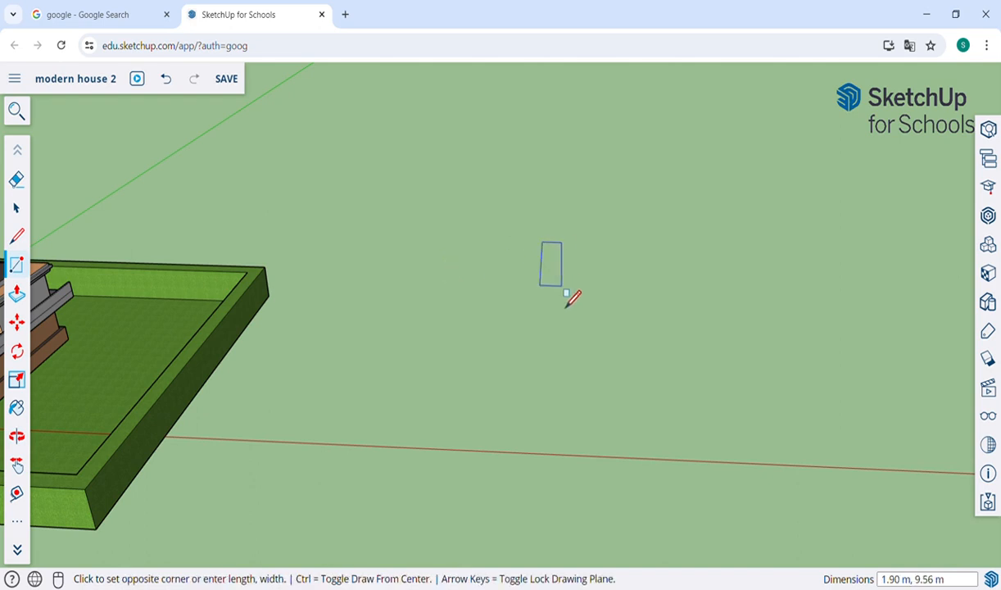
pyautogui.click(603, 313)
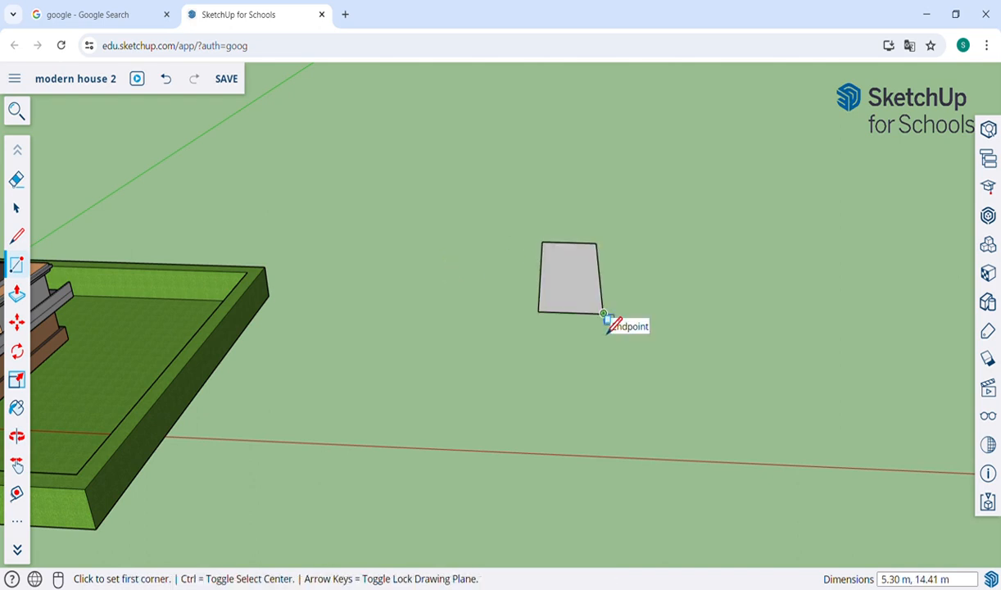
pyautogui.scroll(-3, 604, 319)
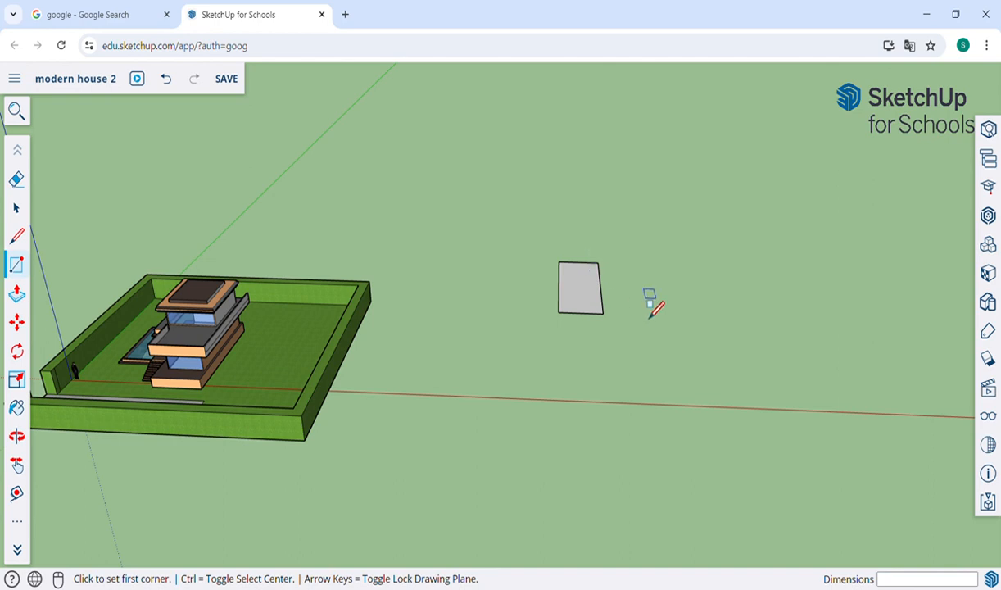
pyautogui.scroll(5, 652, 305)
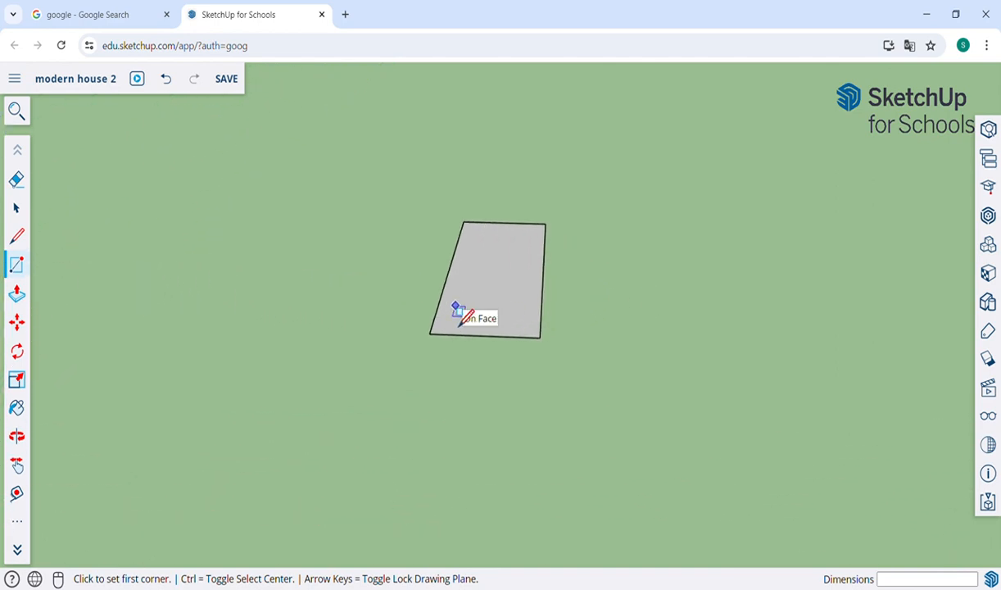
pyautogui.scroll(3, 456, 312)
pyautogui.scroll(-1, 458, 313)
# Step: Pan, orbit and zoom to frame the new grey rectangle
pyautogui.press('h')
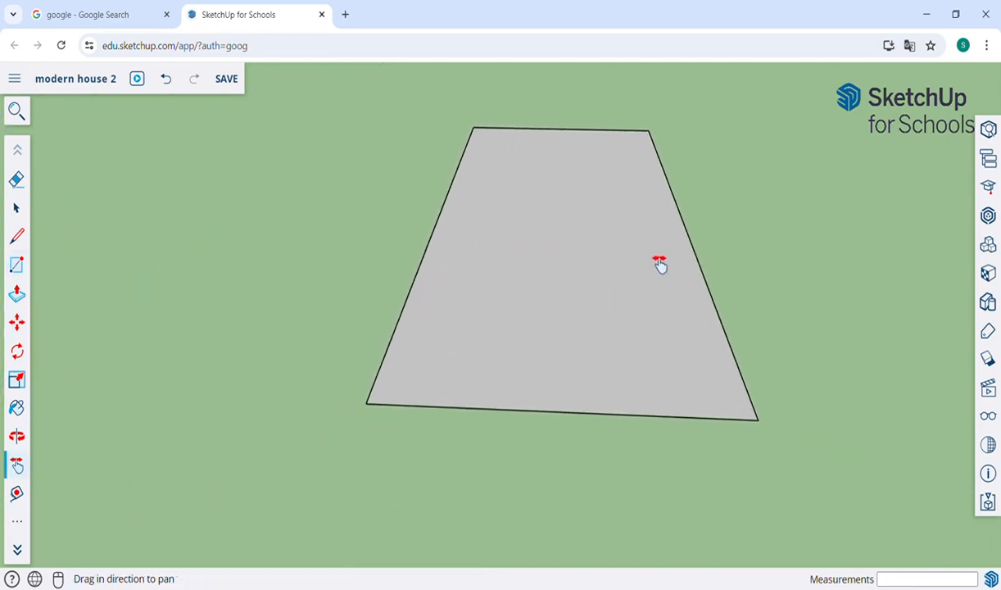
pyautogui.moveTo(659, 264); pyautogui.dragTo(494, 324)
pyautogui.press('o')
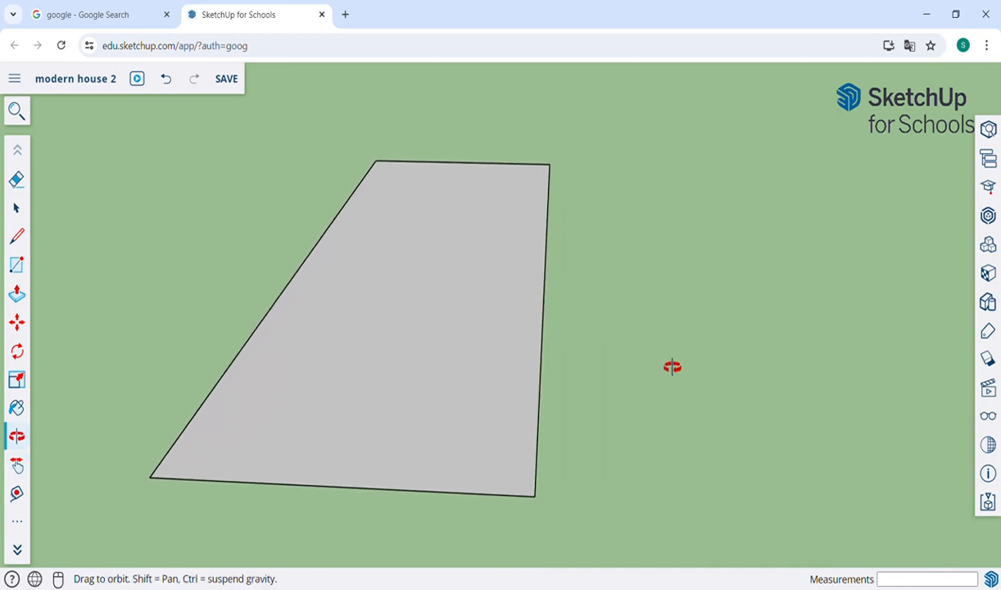
pyautogui.moveTo(671, 366); pyautogui.dragTo(700, 400)
pyautogui.press('h')
pyautogui.scroll(-1, 490, 376)
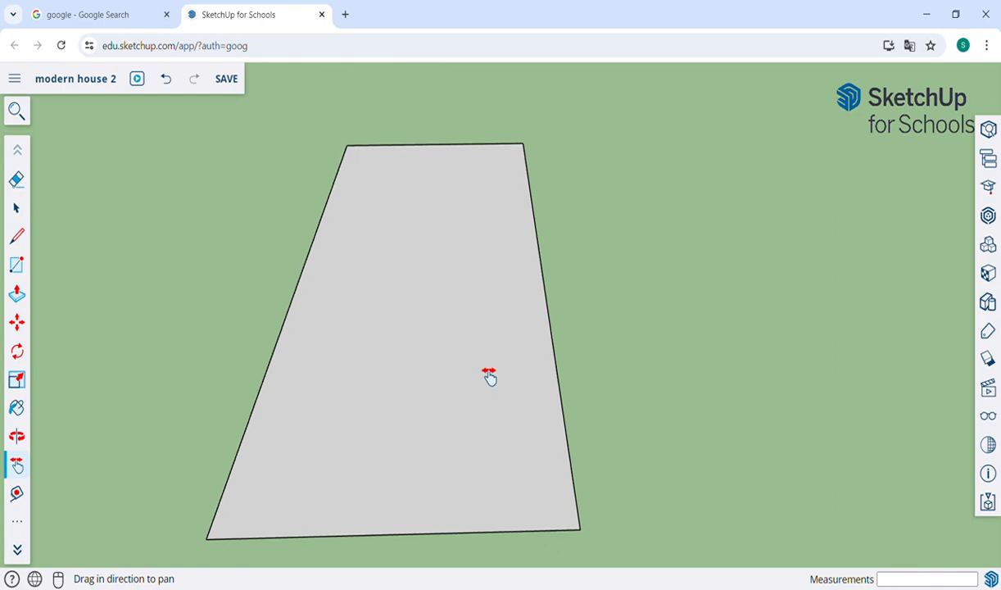
pyautogui.scroll(-1, 489, 375)
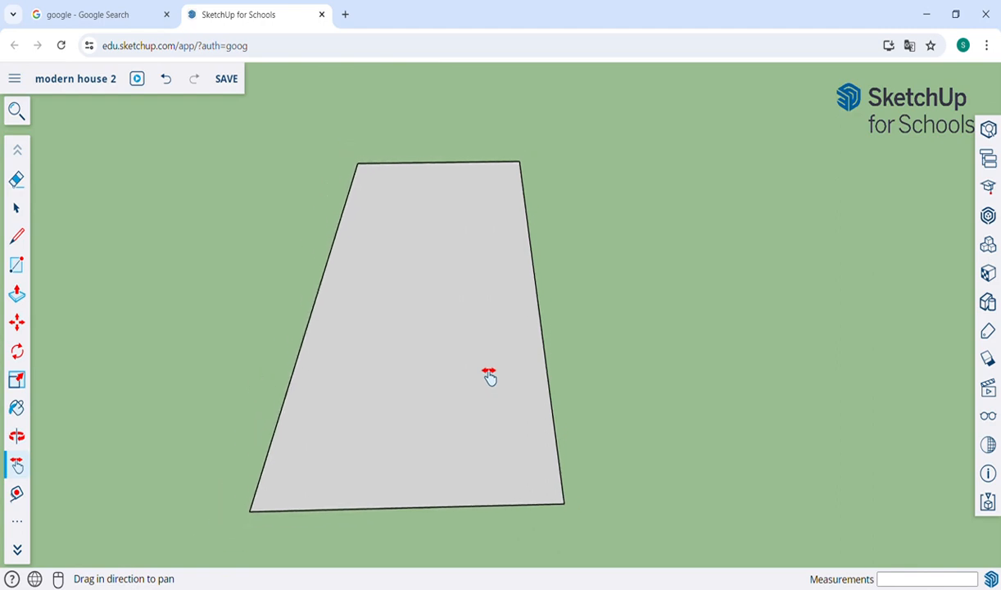
pyautogui.press('f')
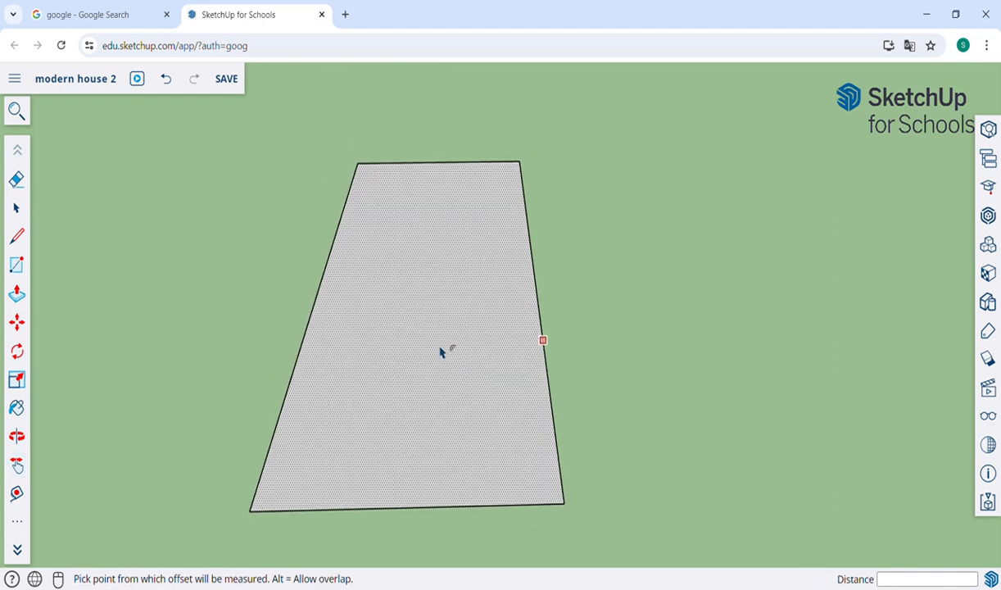
# Step: Offset the rectangle's edge inward into a narrow rim and push the inner floor down 1.80 m
pyautogui.click(473, 357)
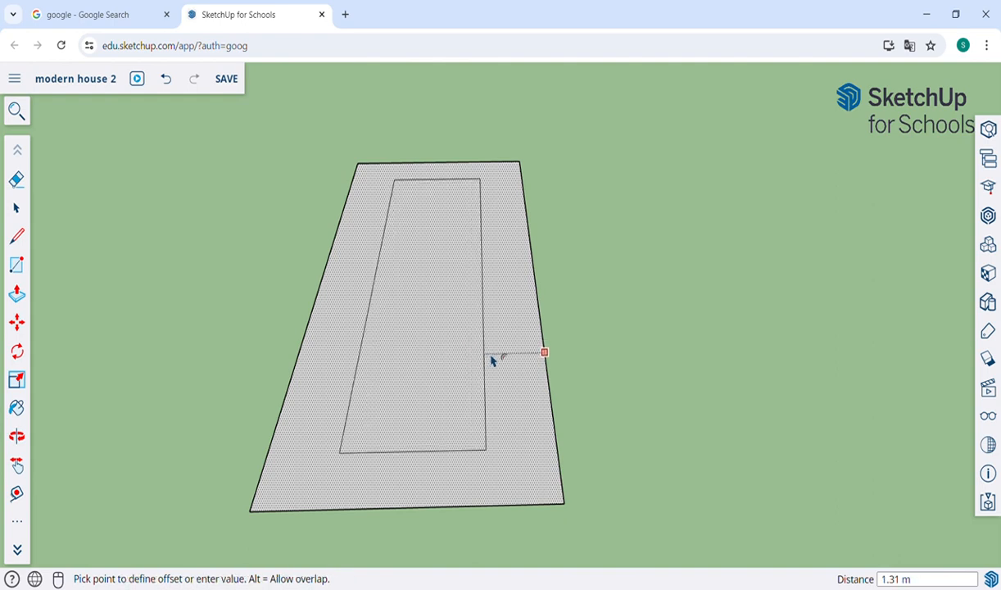
pyautogui.click(531, 374)
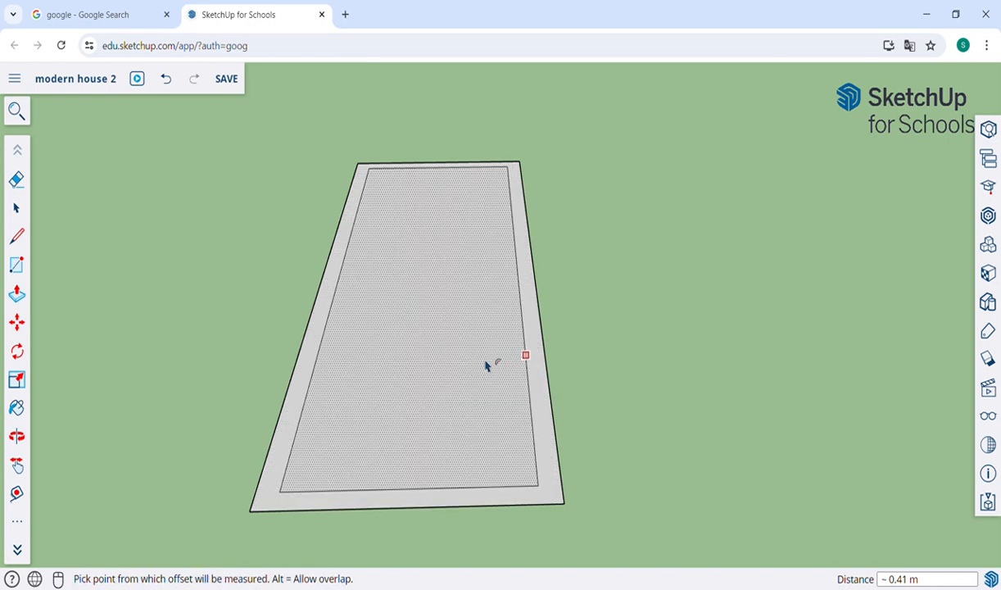
pyautogui.press('p')
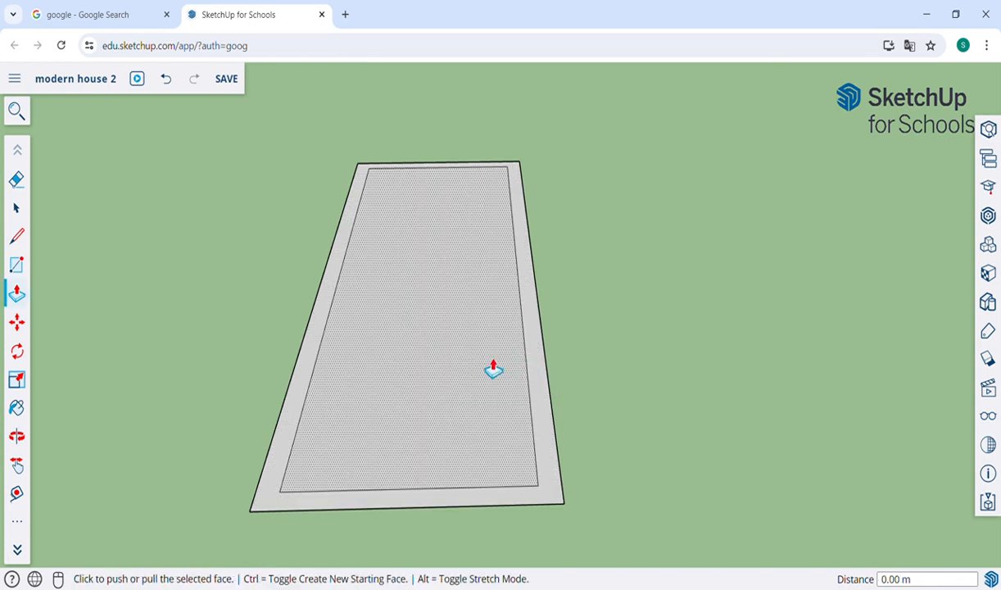
pyautogui.click(432, 320)
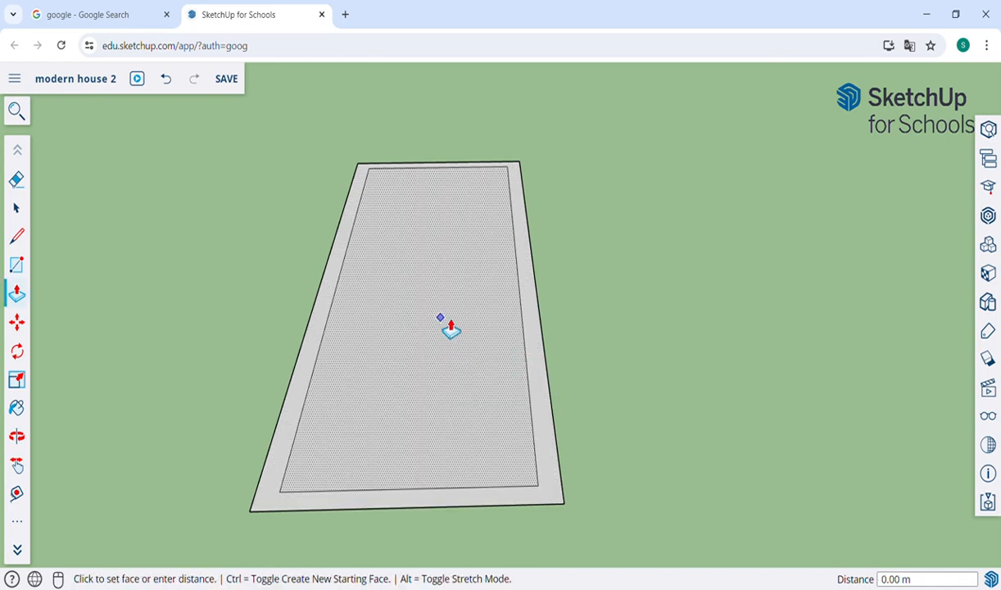
pyautogui.click(461, 395)
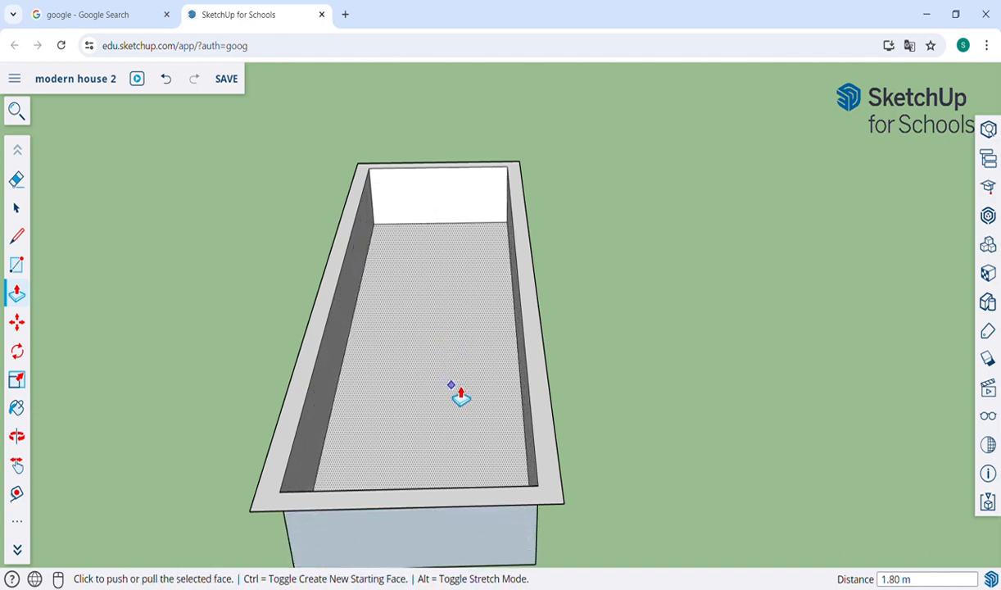
pyautogui.press('o')
pyautogui.moveTo(623, 416); pyautogui.dragTo(494, 403)
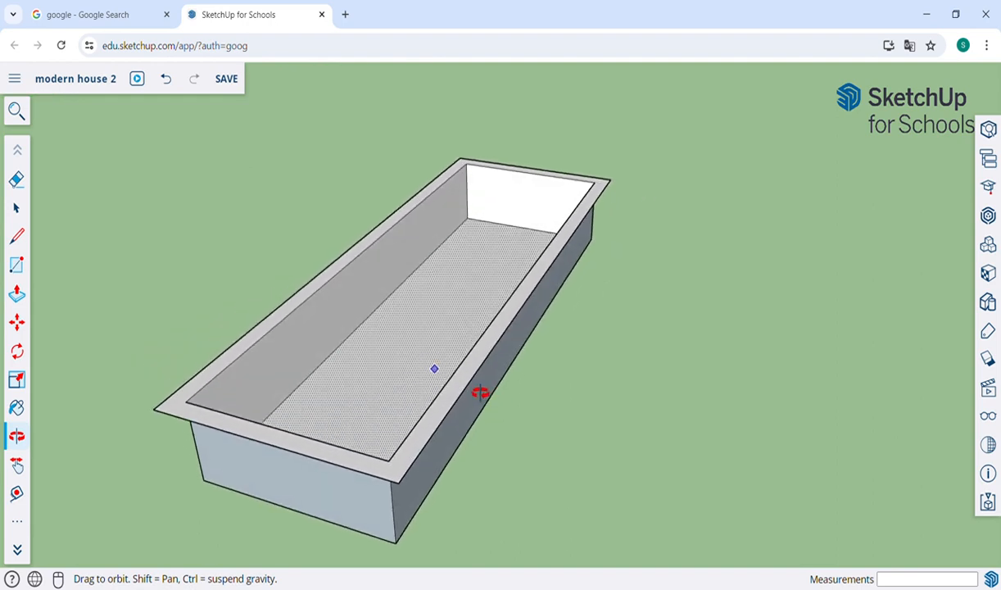
pyautogui.moveTo(478, 394); pyautogui.dragTo(510, 368)
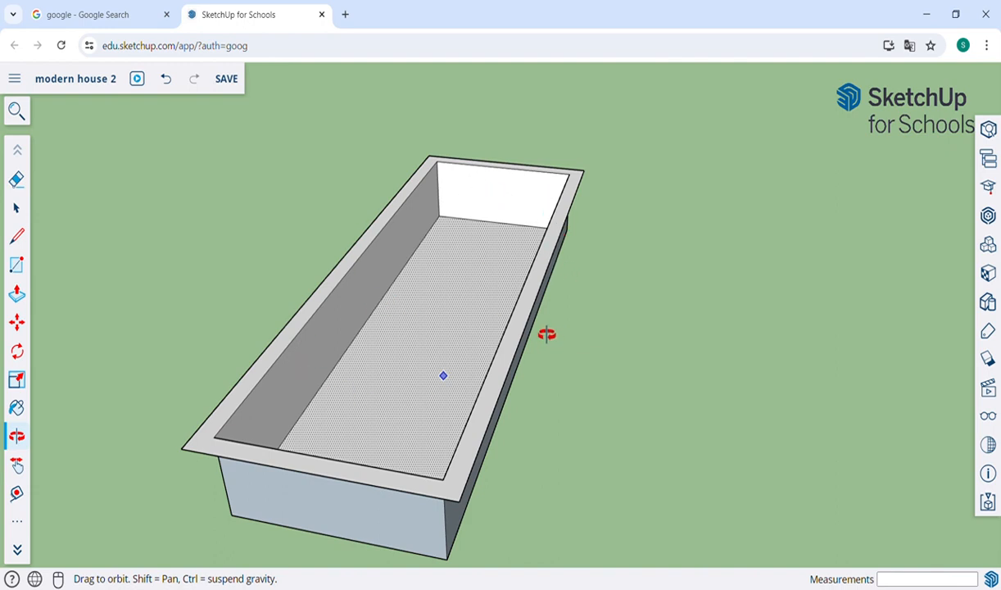
# Step: Draw a rectangle over the box's top, then undo it
pyautogui.press('r')
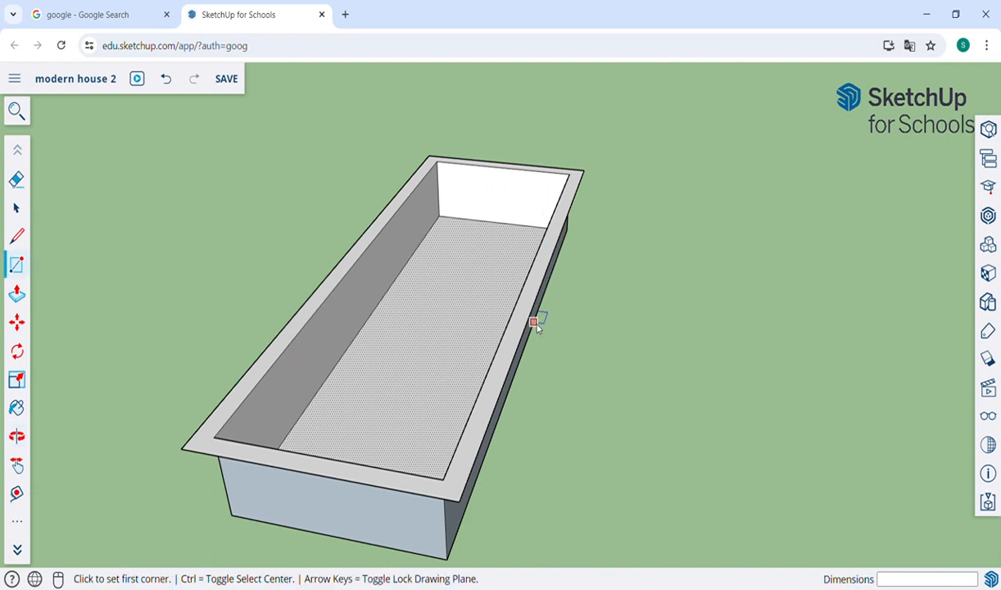
pyautogui.click(443, 478)
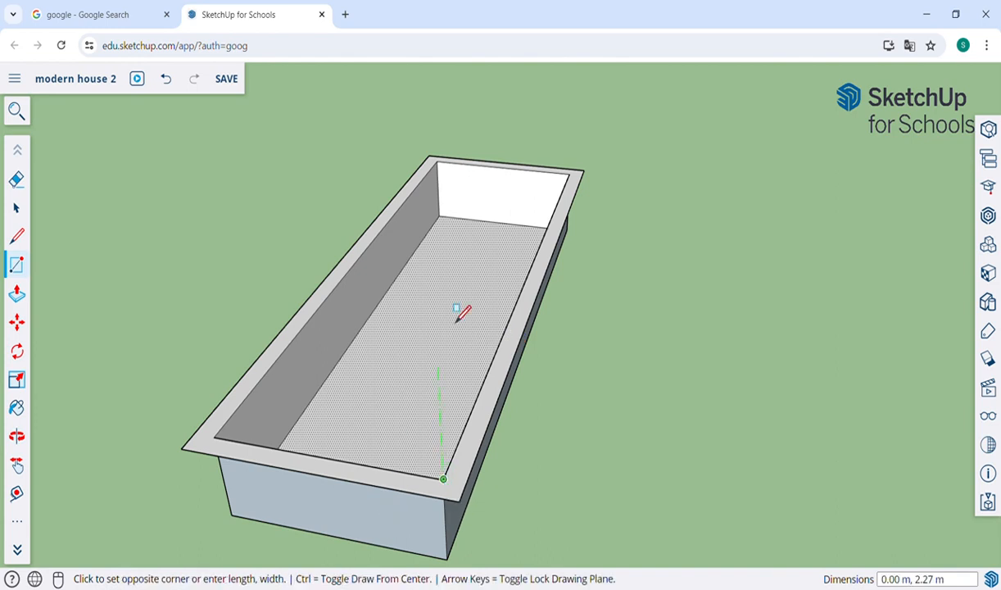
pyautogui.click(441, 177)
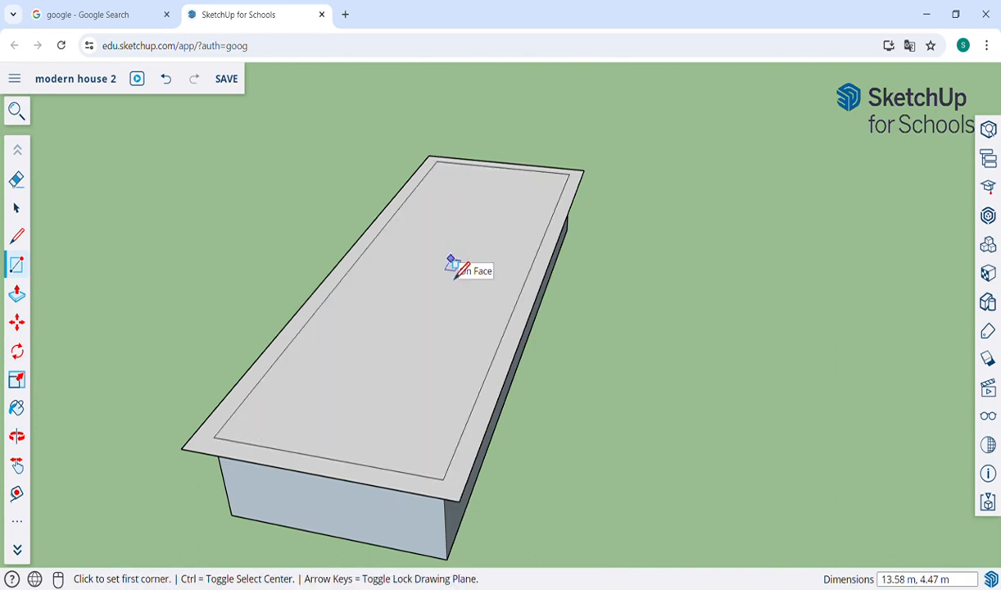
pyautogui.hotkey('ctrl', 'z')
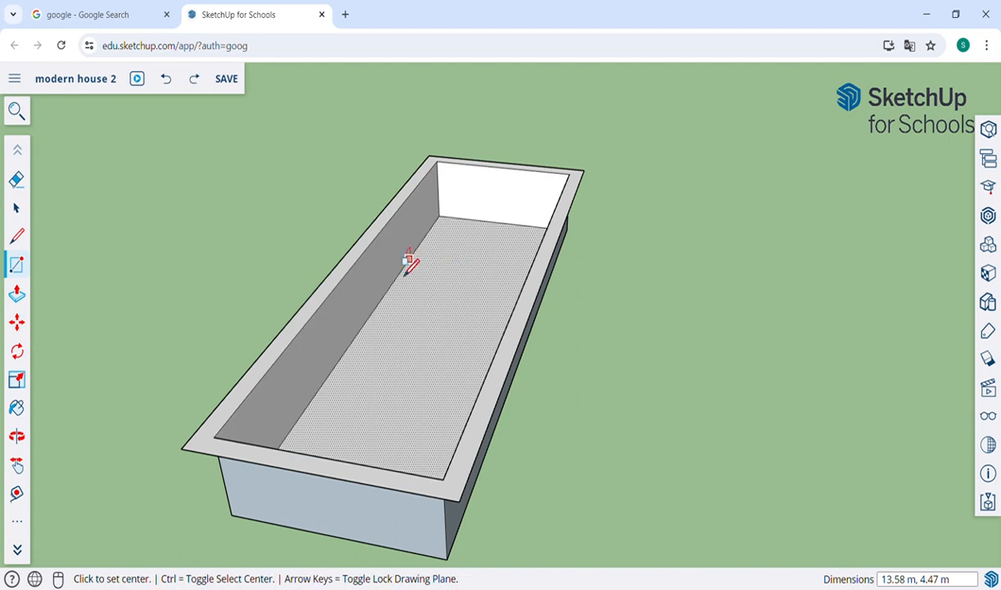
# Step: Draw a line across the inner edges to close the top, then erase the dividing line
pyautogui.press('l')
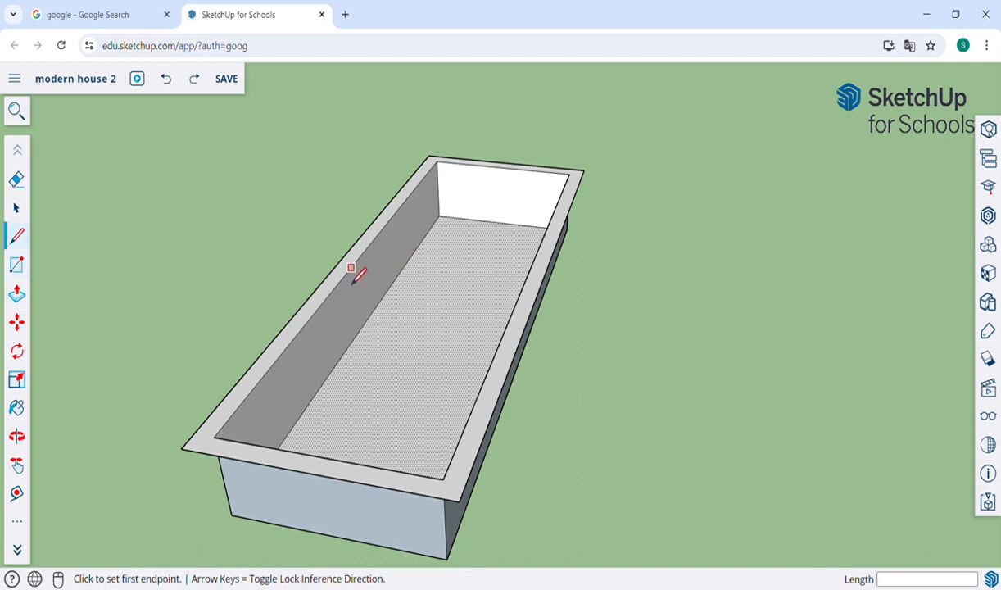
pyautogui.click(349, 271)
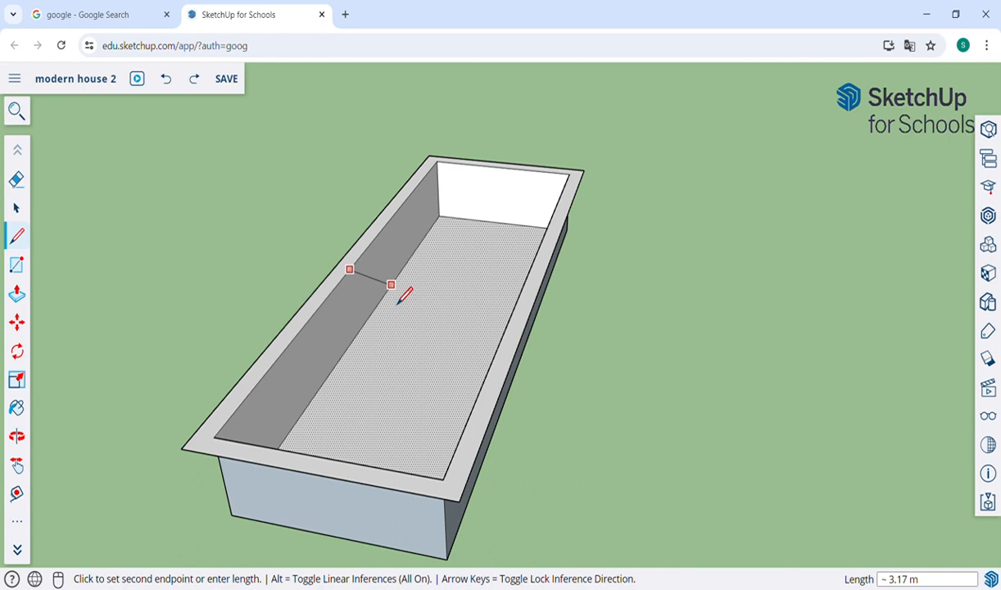
pyautogui.click(517, 306)
pyautogui.press('e')
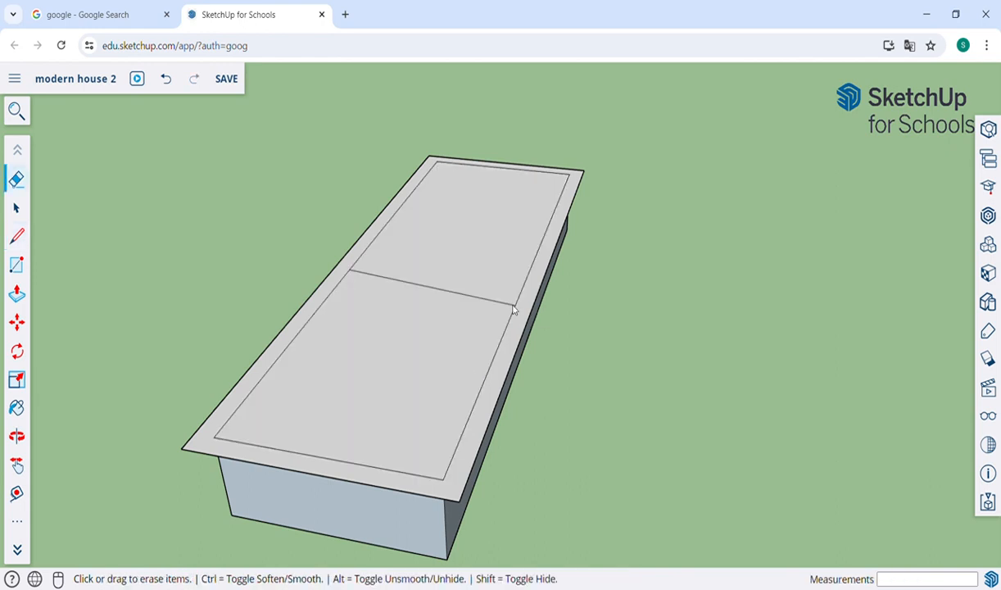
pyautogui.click(489, 315)
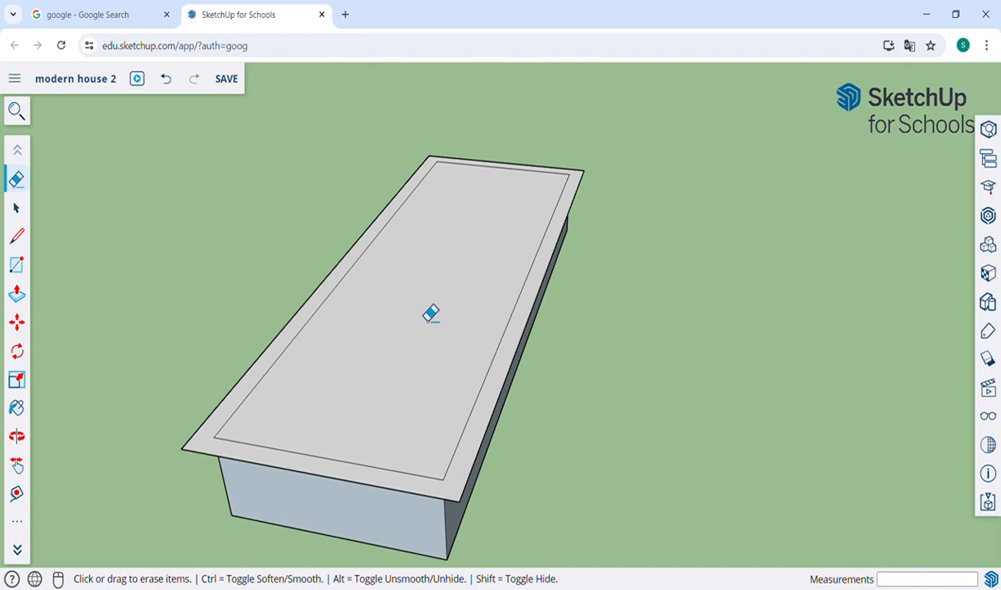
pyautogui.press('p')
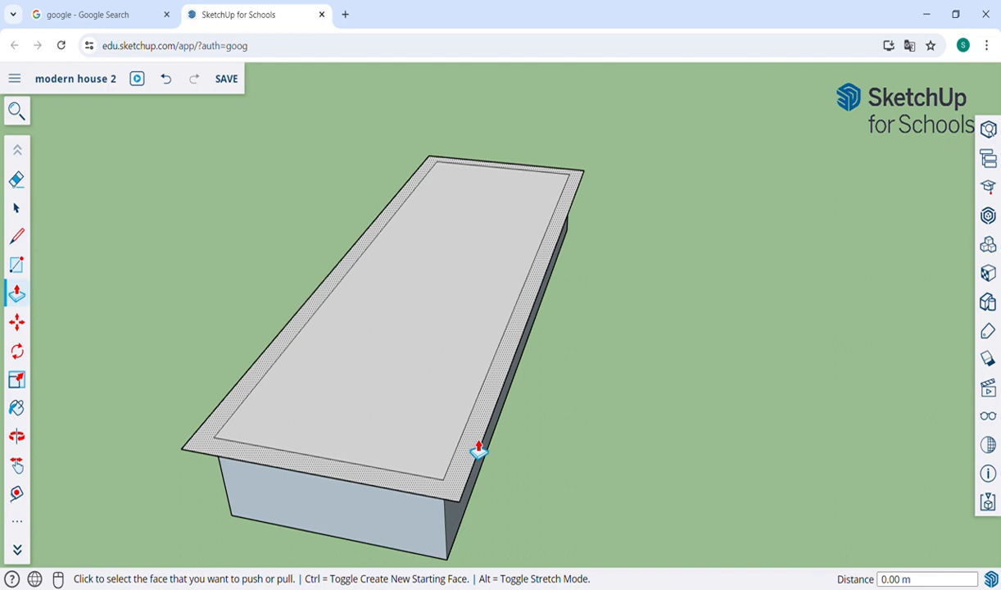
# Step: Pull the border strip around the box's top up 0.12 m into a low rim
pyautogui.click(479, 450)
pyautogui.click(478, 445)
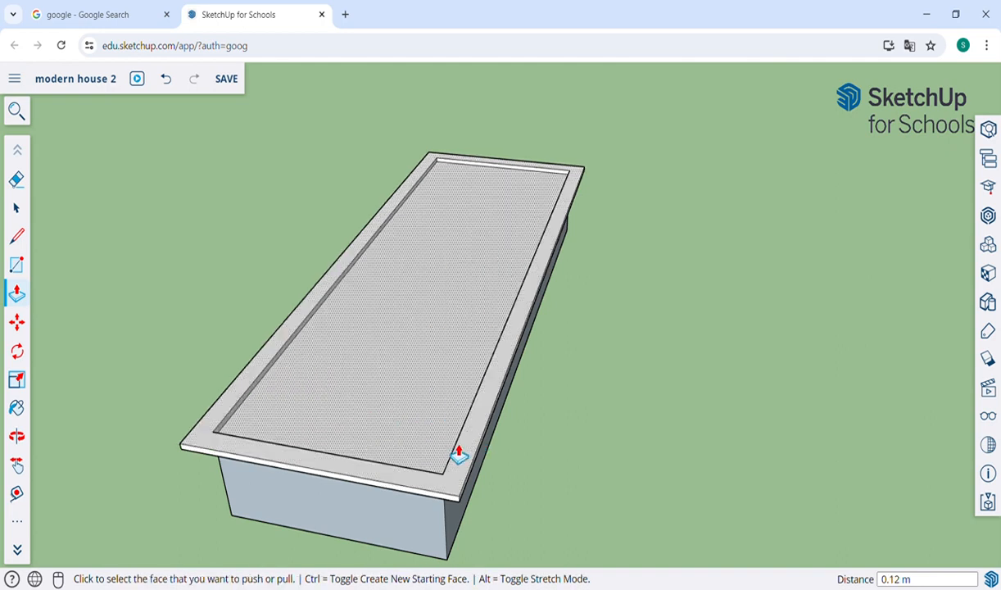
pyautogui.press('o')
pyautogui.moveTo(440, 463); pyautogui.dragTo(391, 390)
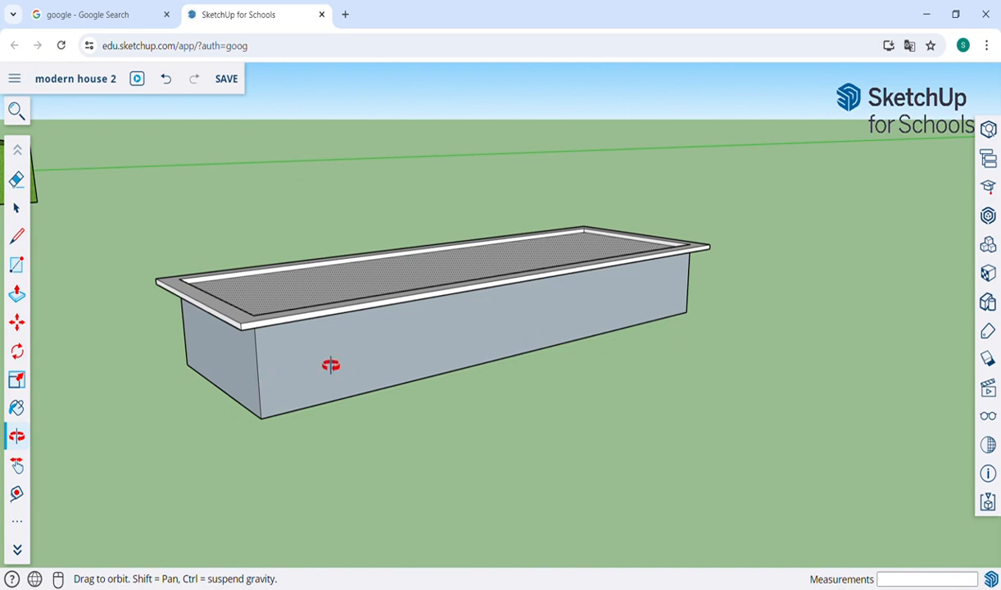
# Step: Move one bottom edge of the box straight up along the blue axis to slope the base
pyautogui.moveTo(330, 364); pyautogui.dragTo(360, 182)
pyautogui.scroll(5, 245, 240)
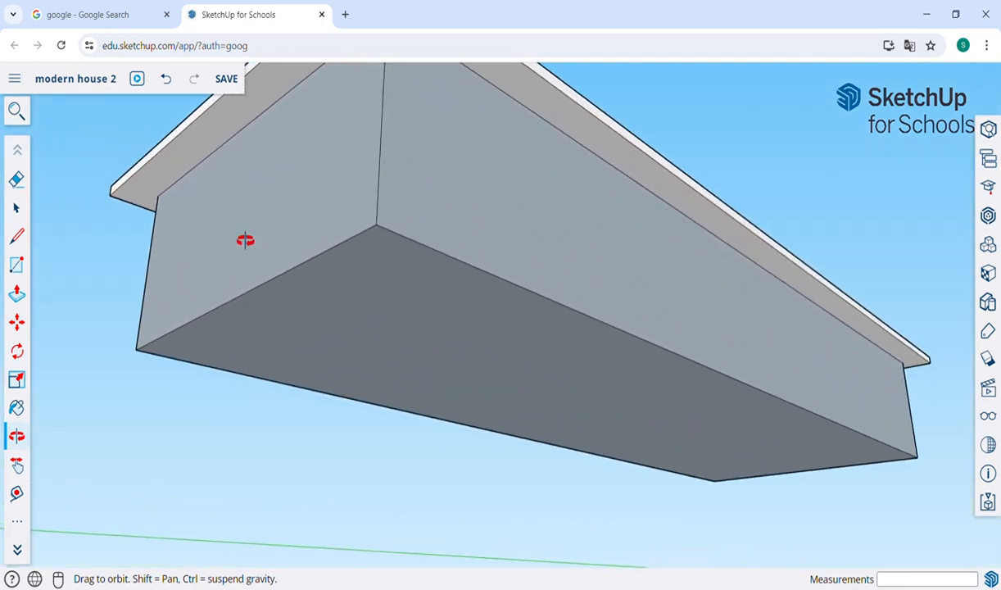
pyautogui.click(16, 209)
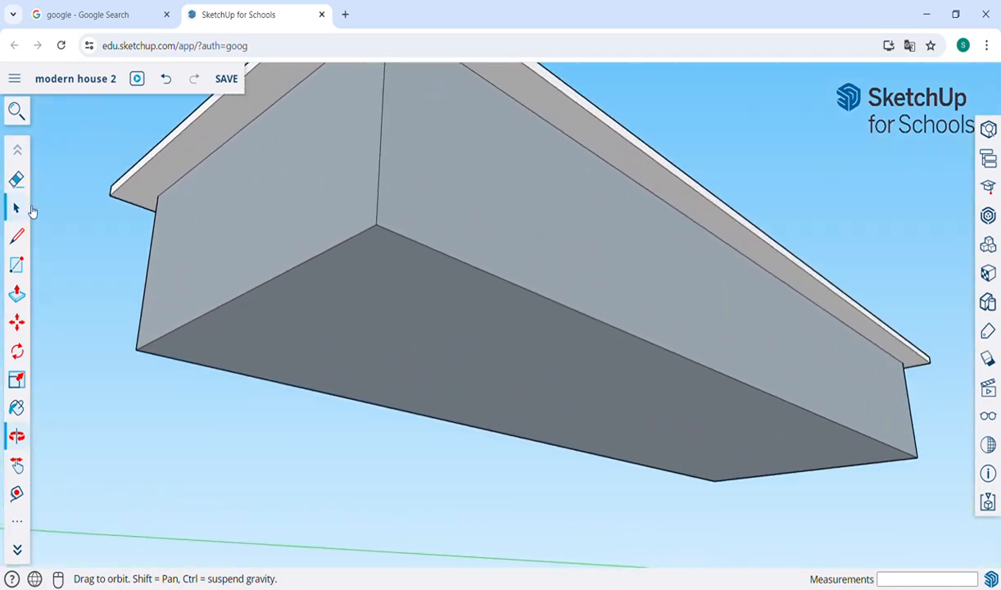
pyautogui.click(259, 299)
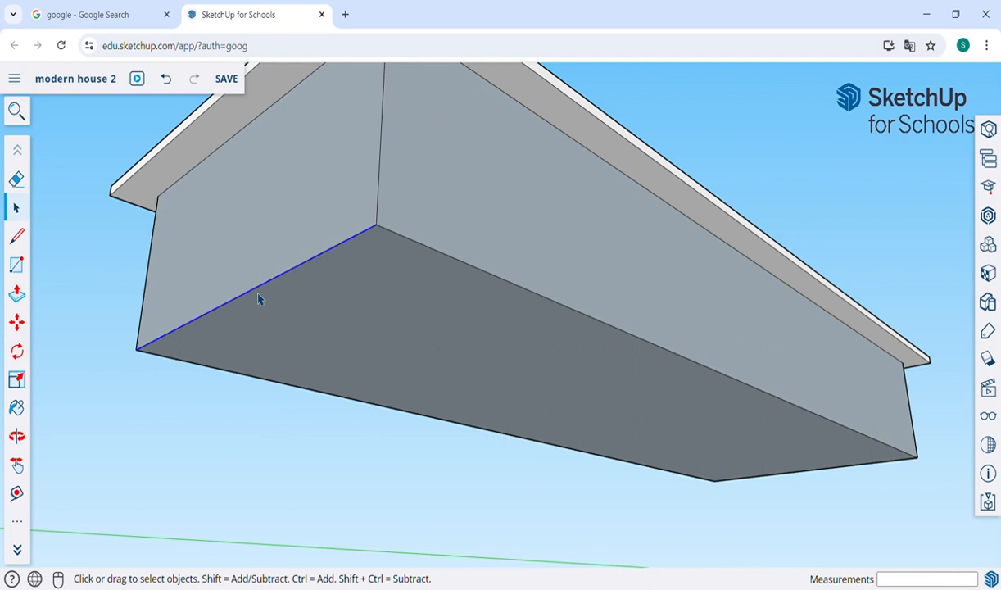
pyautogui.press('m')
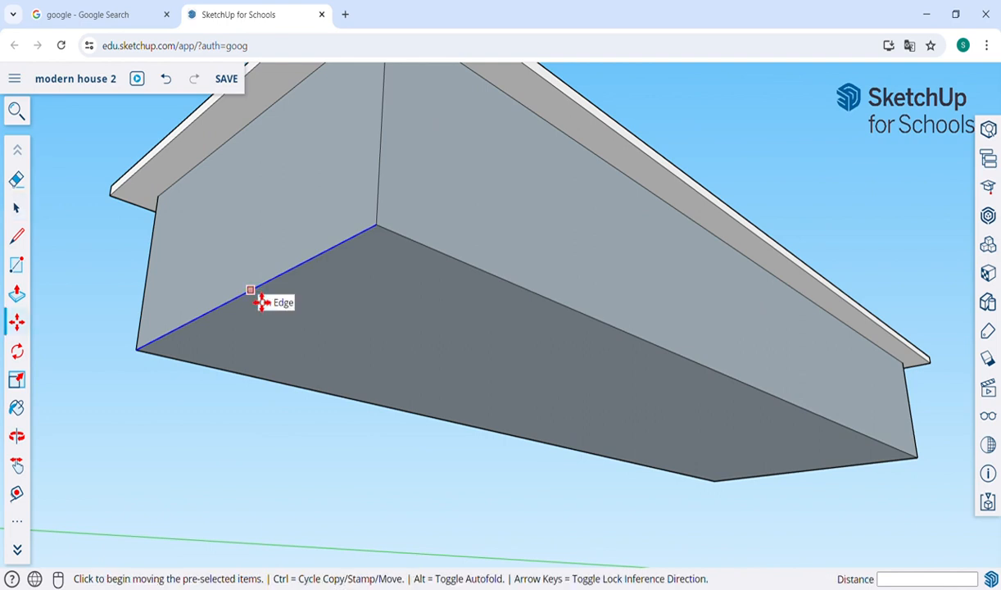
pyautogui.click(260, 302)
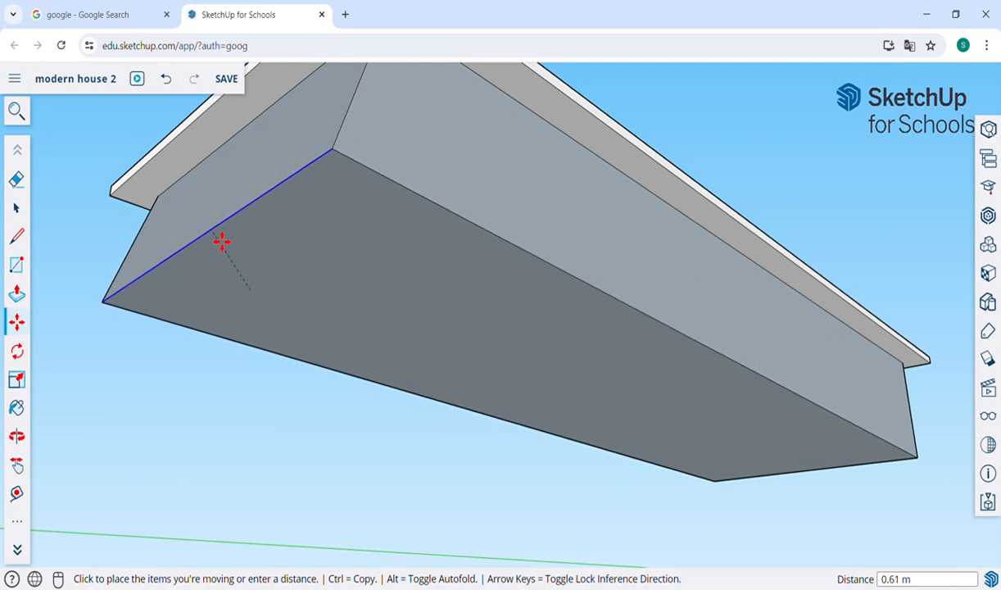
pyautogui.press('Up')
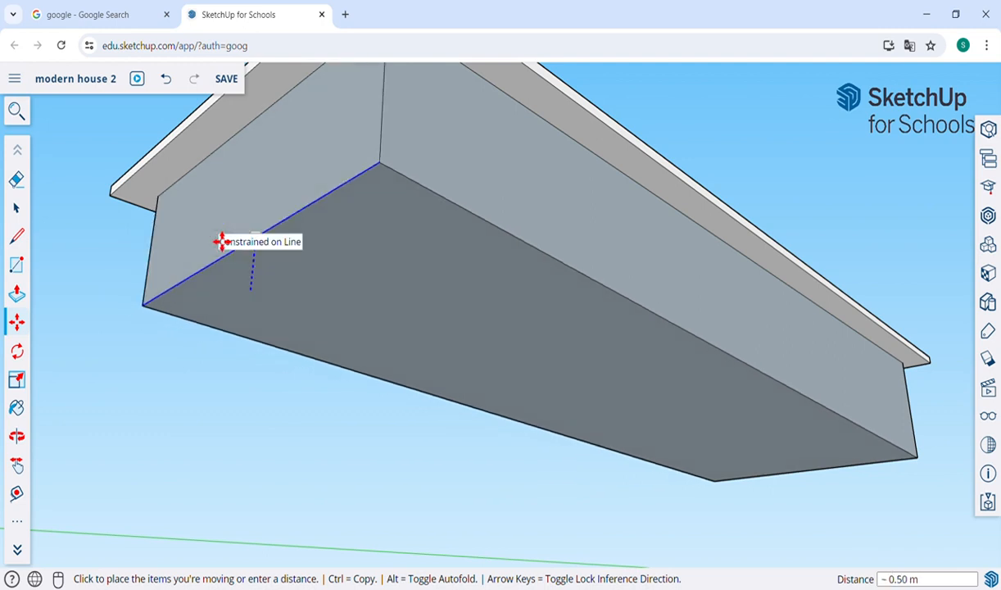
pyautogui.click(237, 182)
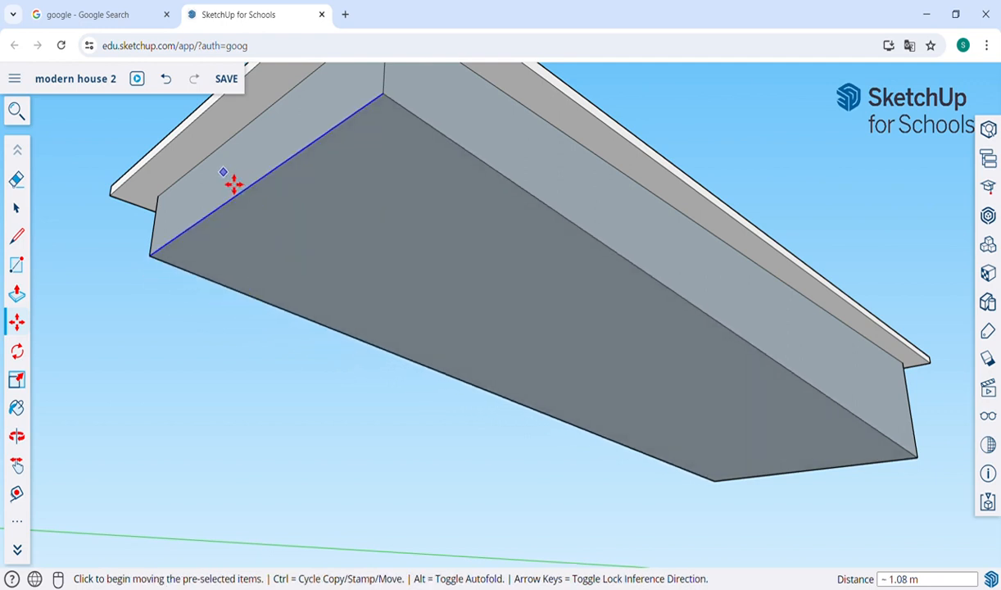
pyautogui.click(22, 208)
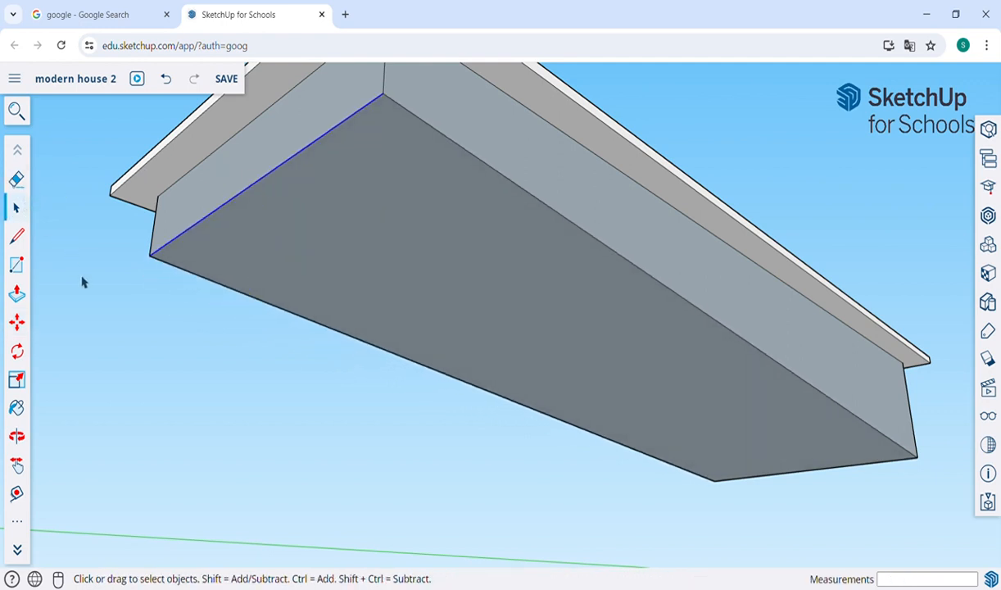
pyautogui.scroll(-3, 85, 285)
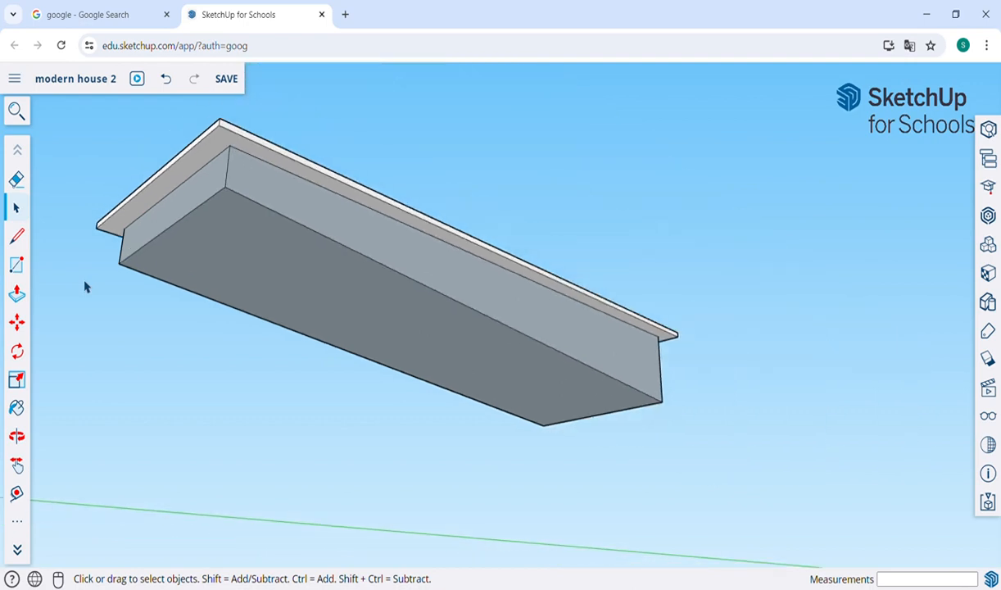
# Step: Orbit and pan around the house plot, then return to a top-down view of the basin
pyautogui.press('o')
pyautogui.moveTo(422, 230); pyautogui.dragTo(335, 330)
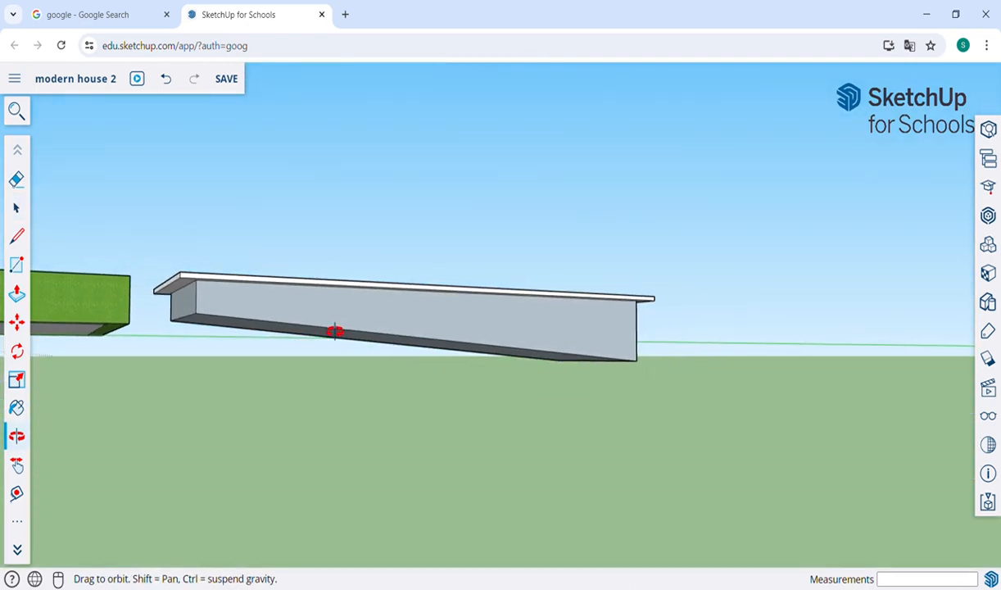
pyautogui.moveTo(218, 181); pyautogui.dragTo(395, 345)
pyautogui.press('h')
pyautogui.moveTo(406, 380); pyautogui.dragTo(362, 384)
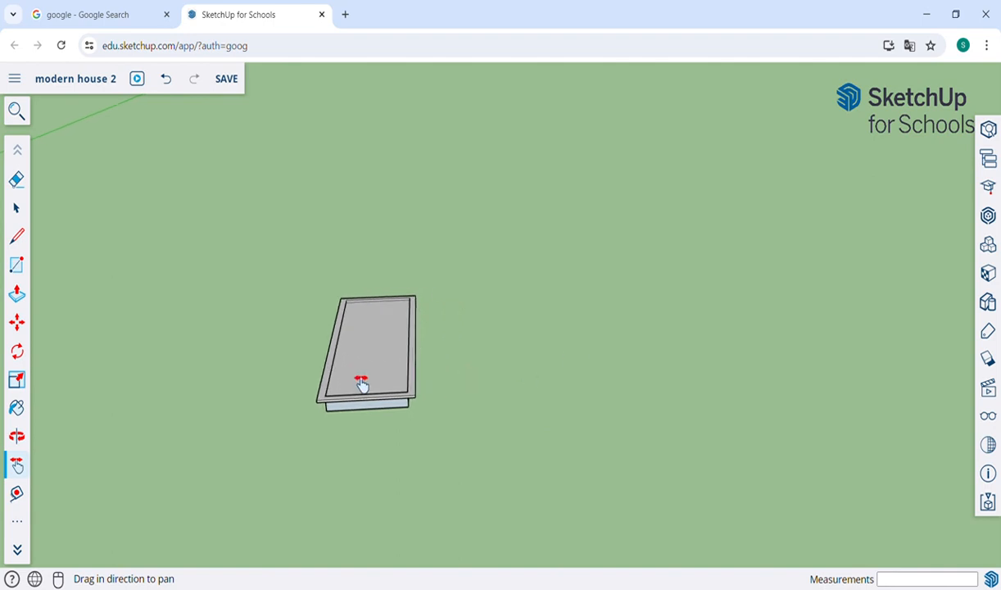
pyautogui.moveTo(537, 402); pyautogui.dragTo(435, 376)
pyautogui.scroll(-3, 437, 379)
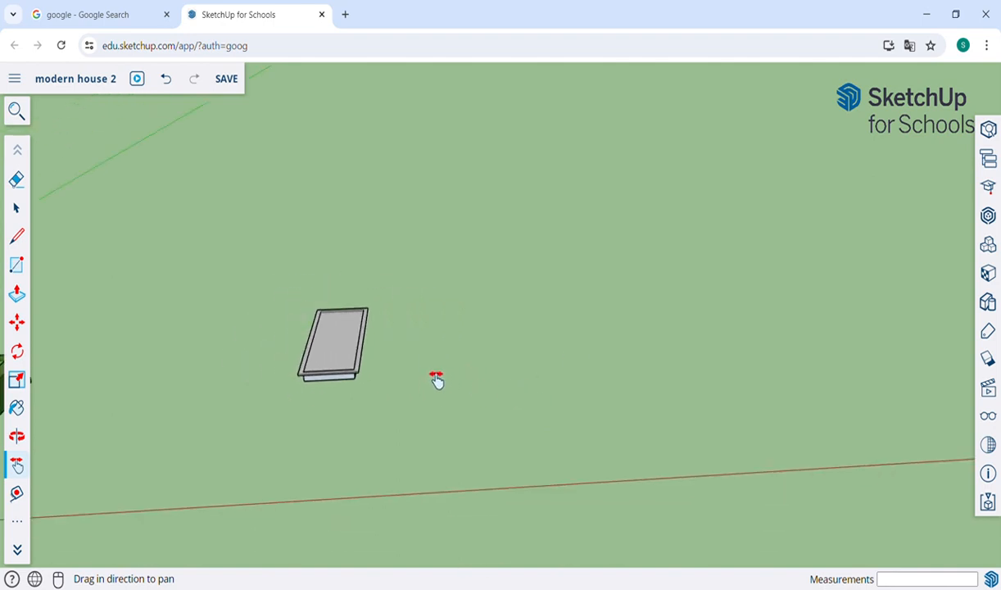
pyautogui.moveTo(220, 374); pyautogui.dragTo(574, 337)
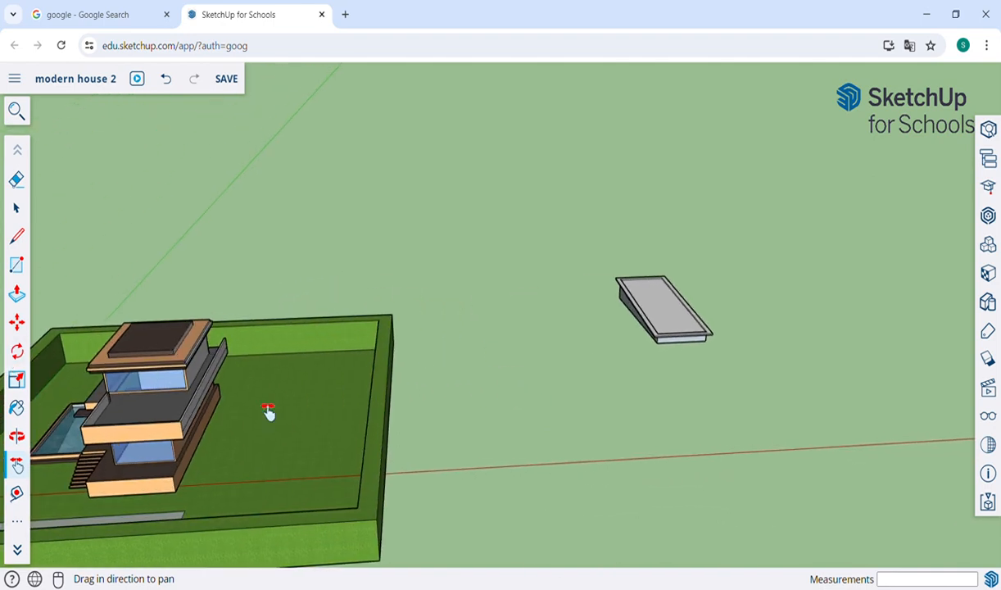
pyautogui.moveTo(189, 424); pyautogui.dragTo(283, 402)
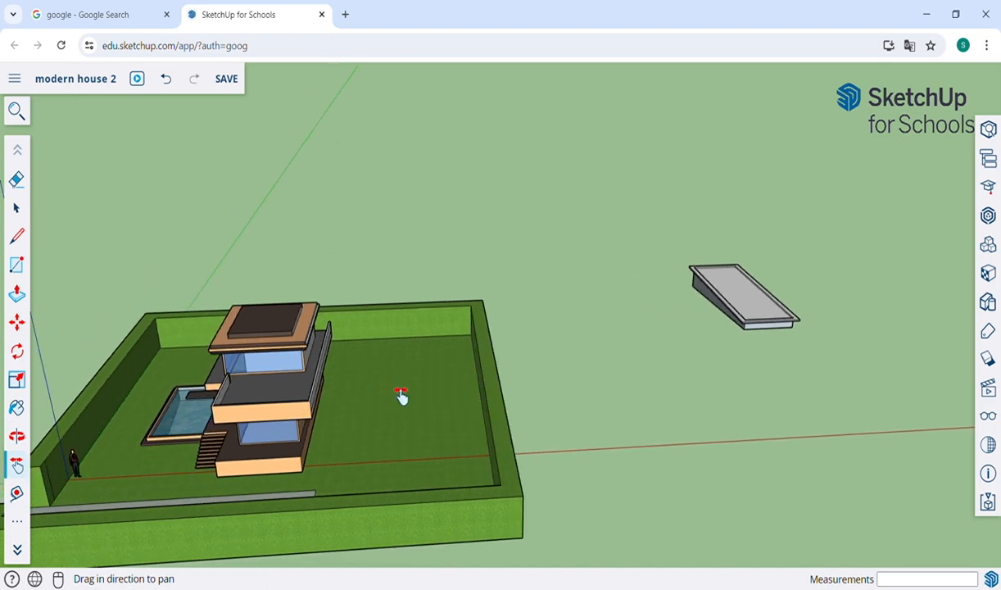
pyautogui.moveTo(824, 331); pyautogui.dragTo(416, 361)
pyautogui.press('o')
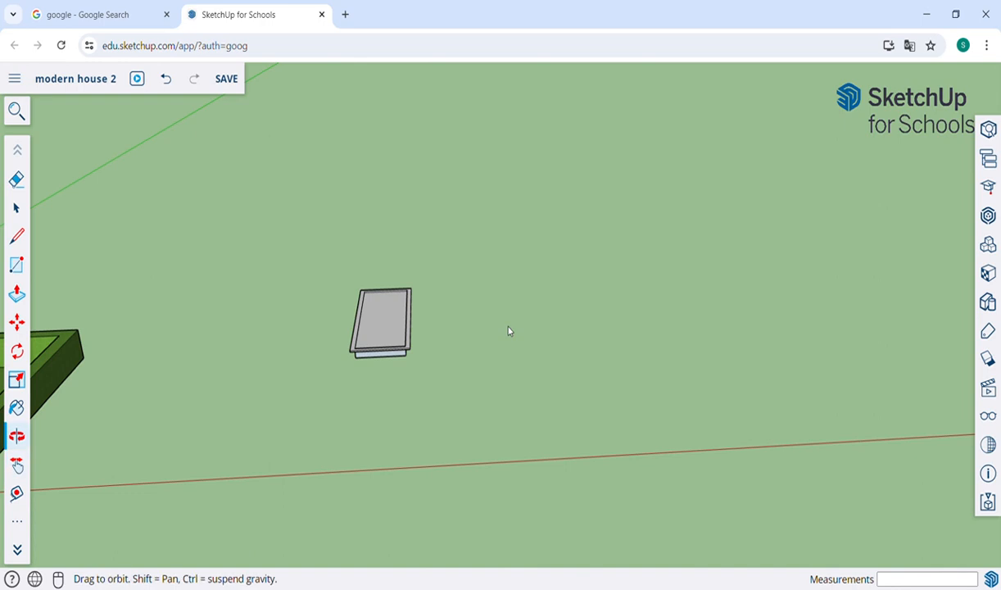
pyautogui.moveTo(607, 288); pyautogui.dragTo(590, 366)
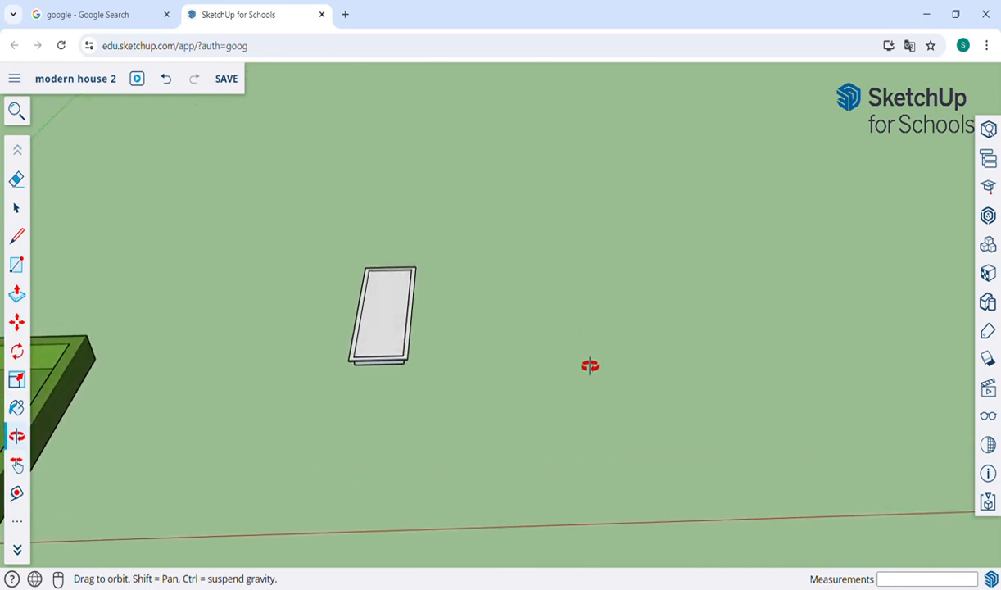
# Step: Draw a large rectangle beside the basin and a smaller one adjoining its corner
pyautogui.press('r')
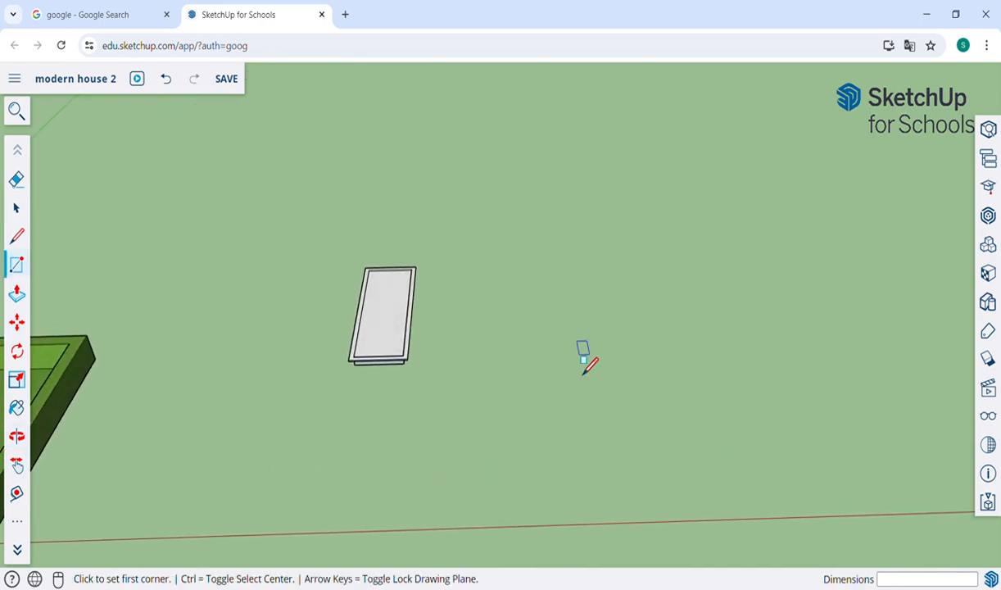
pyautogui.click(436, 269)
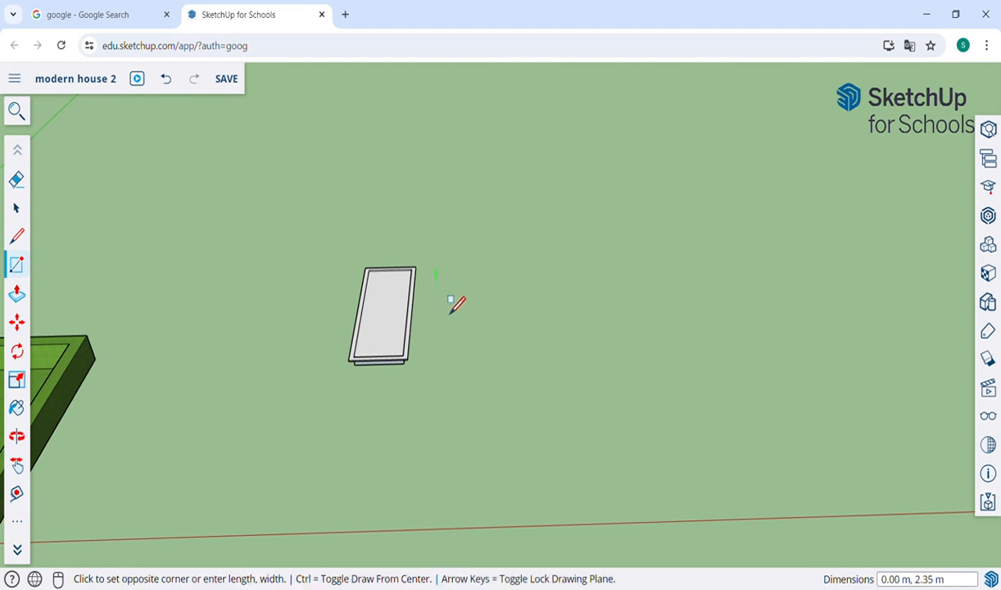
pyautogui.click(604, 472)
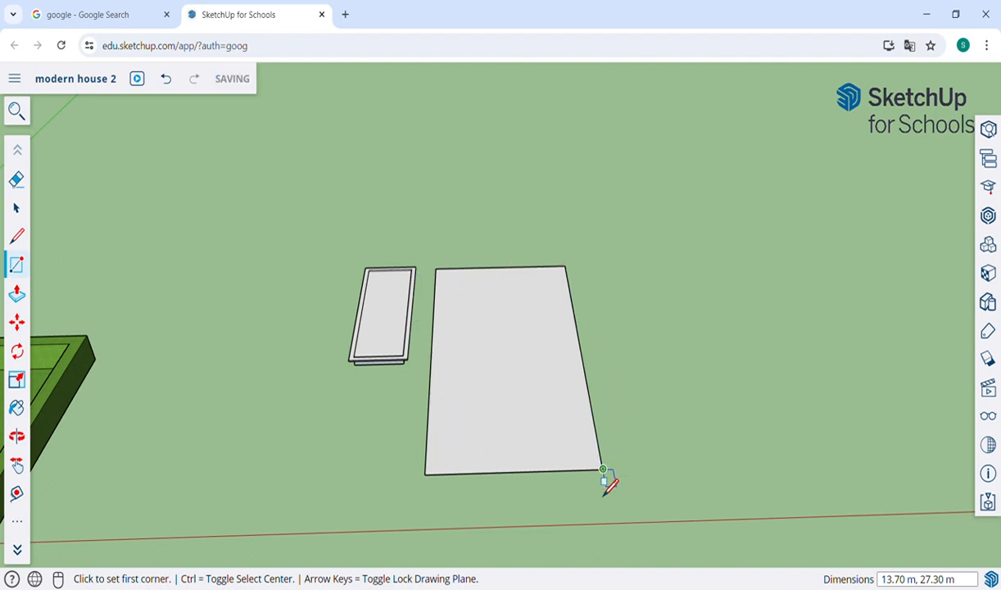
pyautogui.click(603, 471)
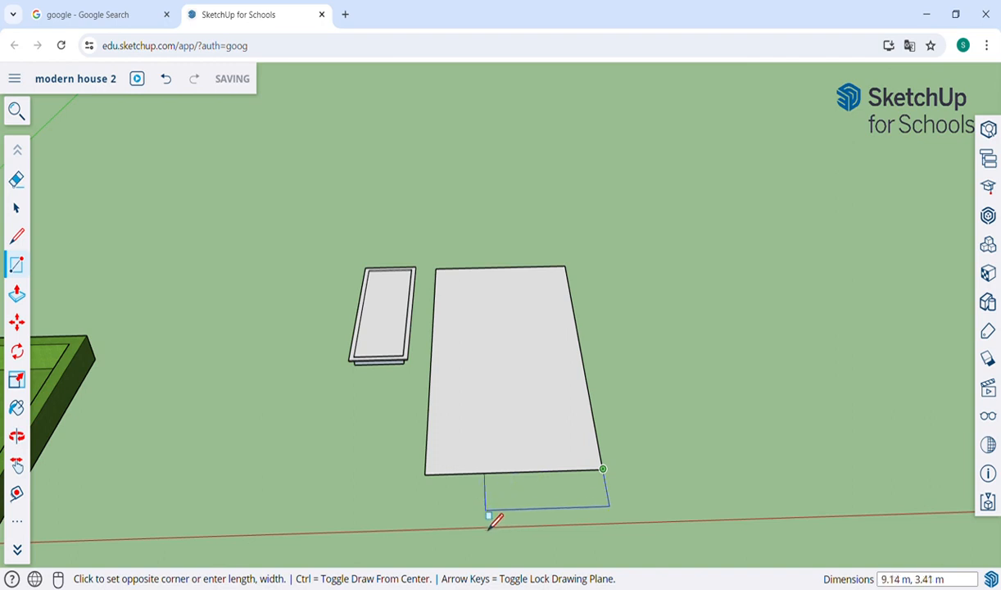
pyautogui.click(482, 504)
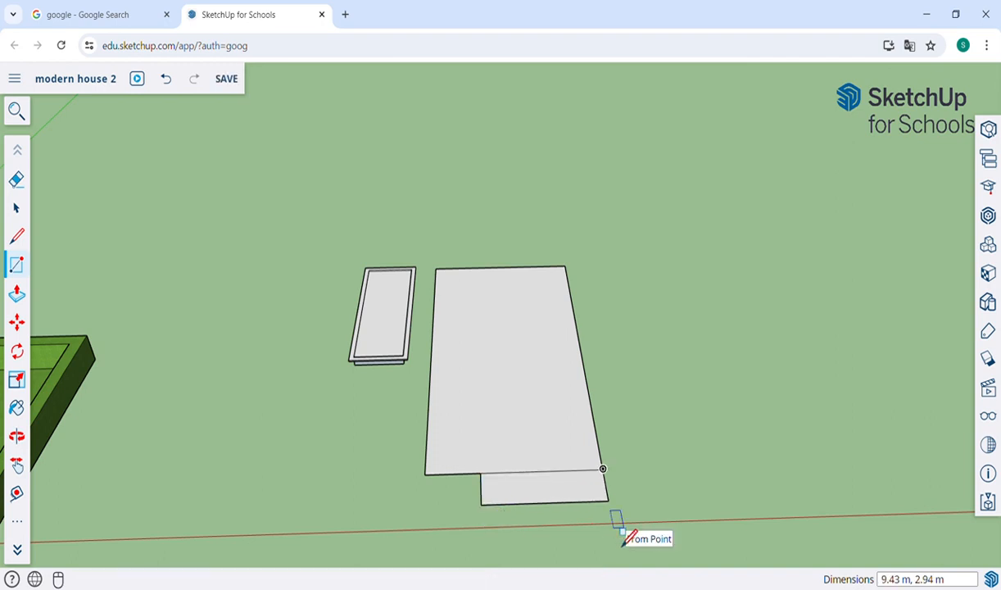
# Step: Erase the shared edge to merge the rectangles and begin raising the notched face
pyautogui.press('e')
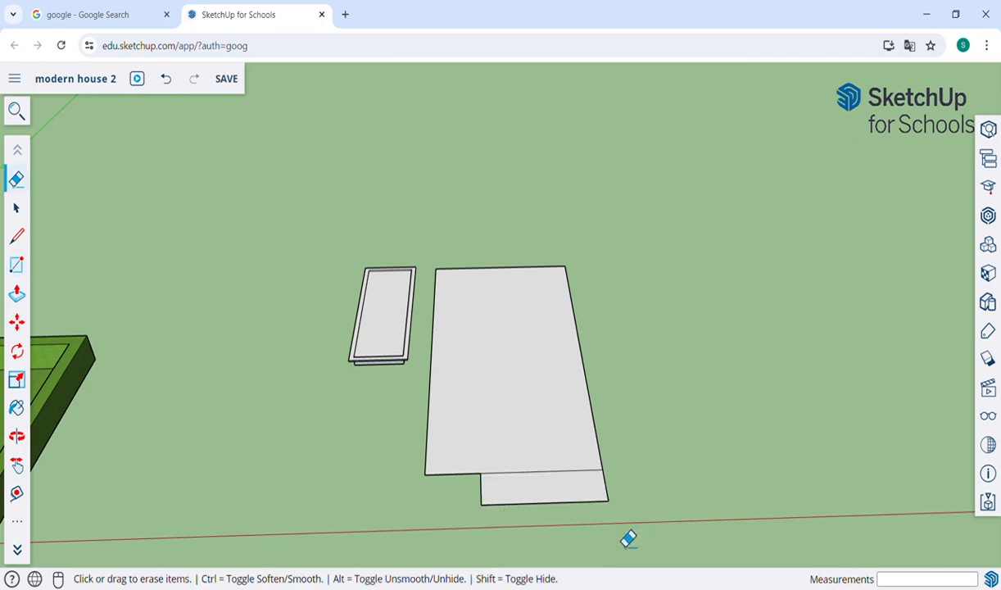
pyautogui.click(561, 474)
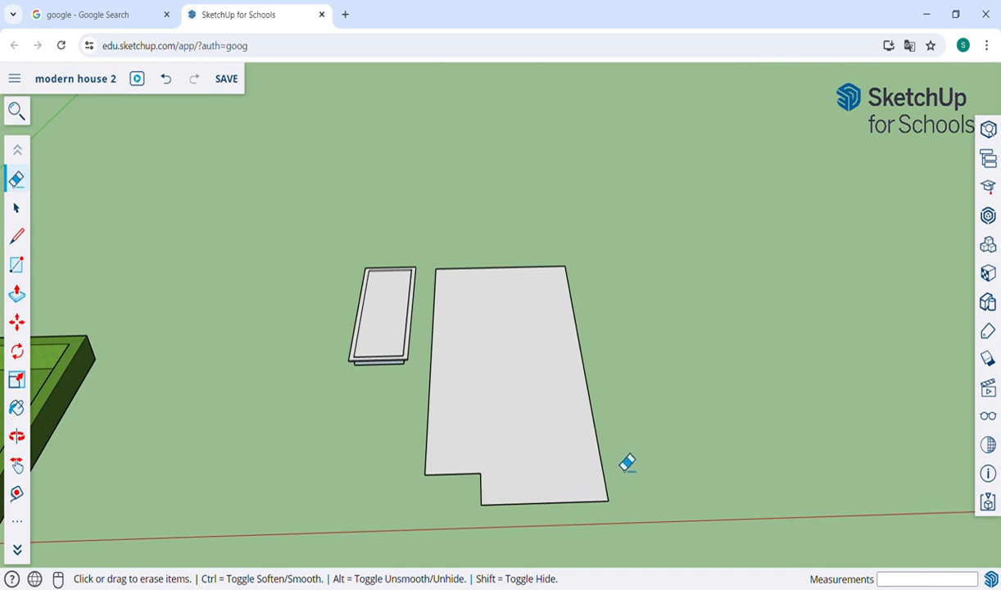
pyautogui.press('p')
pyautogui.click(533, 415)
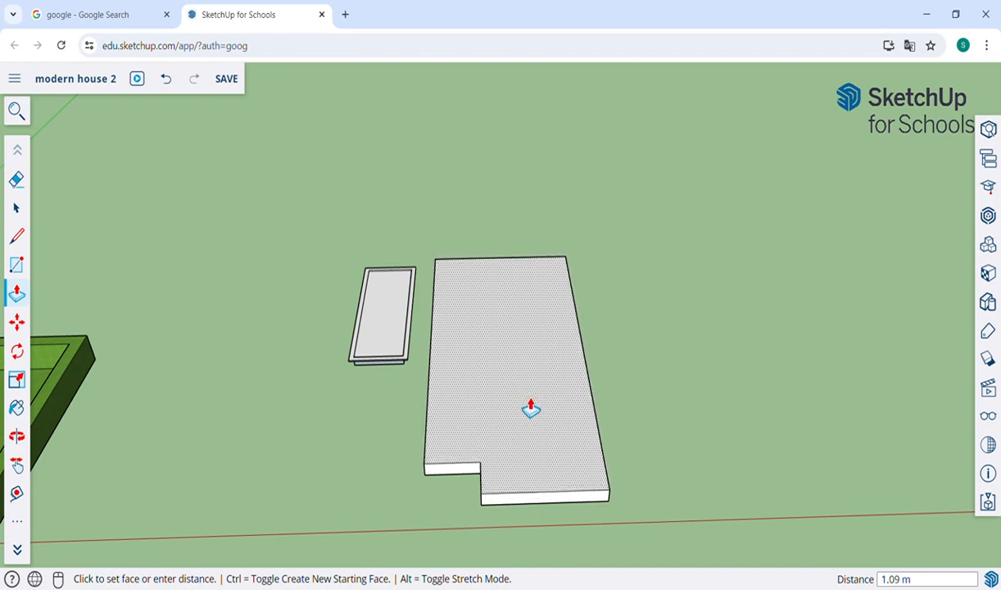
# Step: Set the block height at 1.09 m, then raise its top another 1.06 m
pyautogui.click(531, 408)
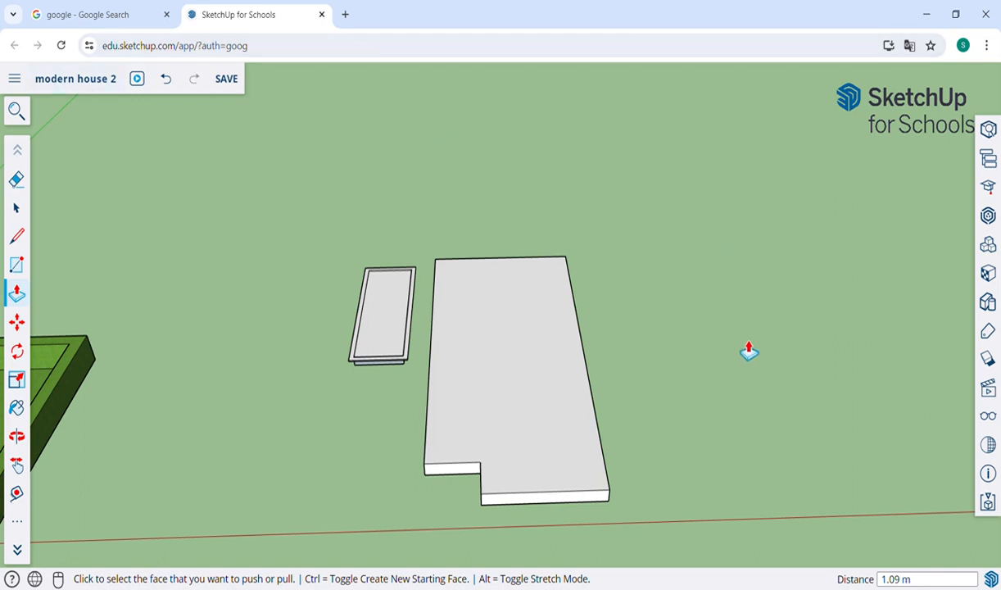
pyautogui.click(558, 486)
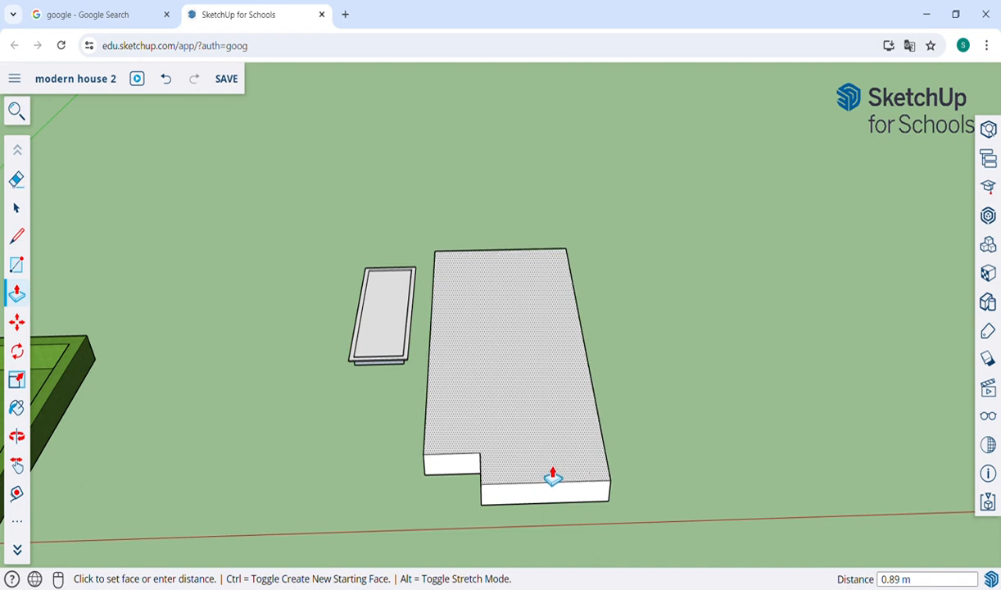
pyautogui.click(552, 475)
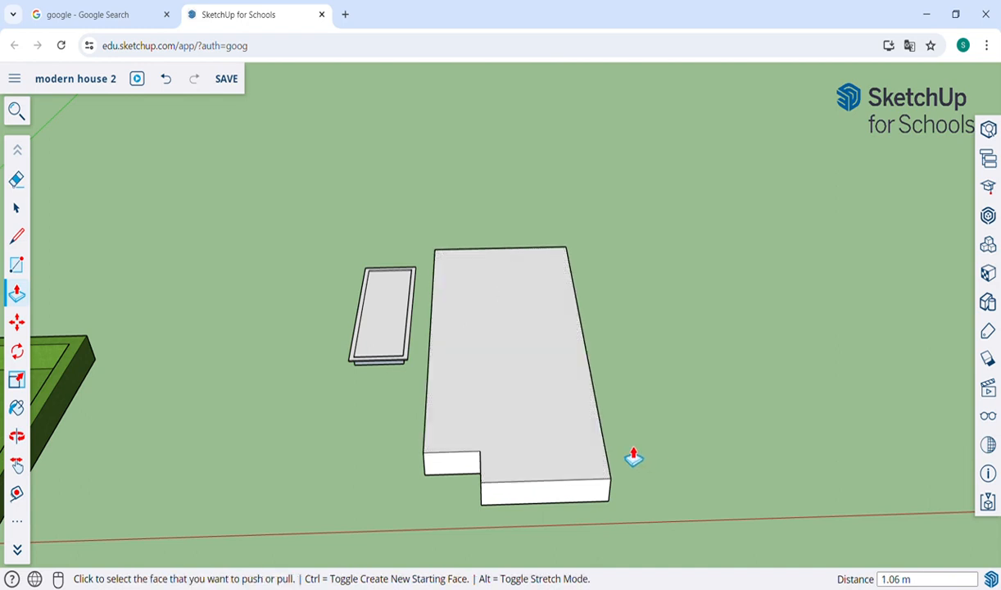
pyautogui.press('o')
pyautogui.moveTo(362, 347); pyautogui.dragTo(607, 381)
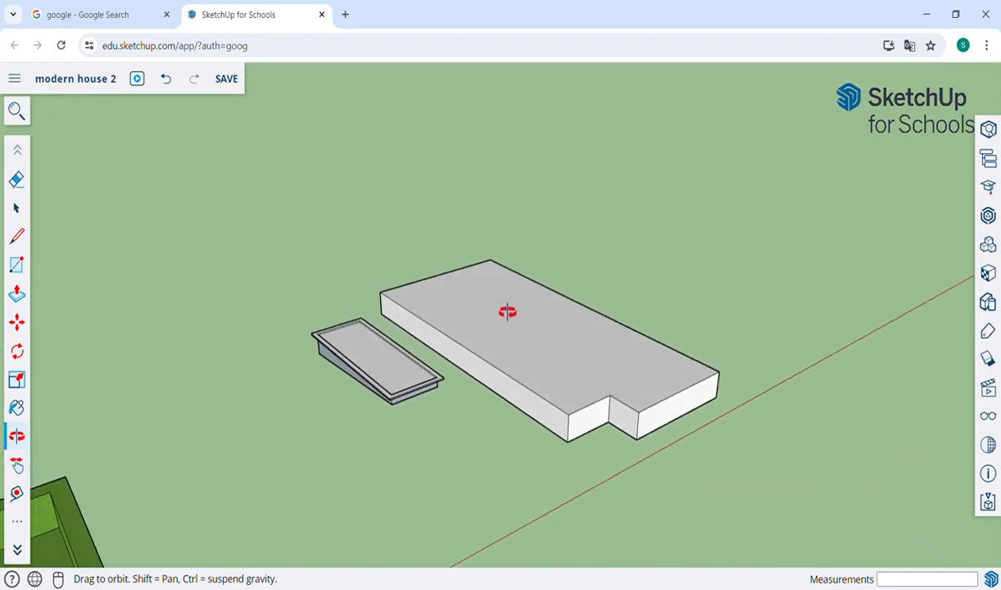
# Step: Zoom and orbit in close to the recessed wall inside the block's notch
pyautogui.scroll(5, 612, 439)
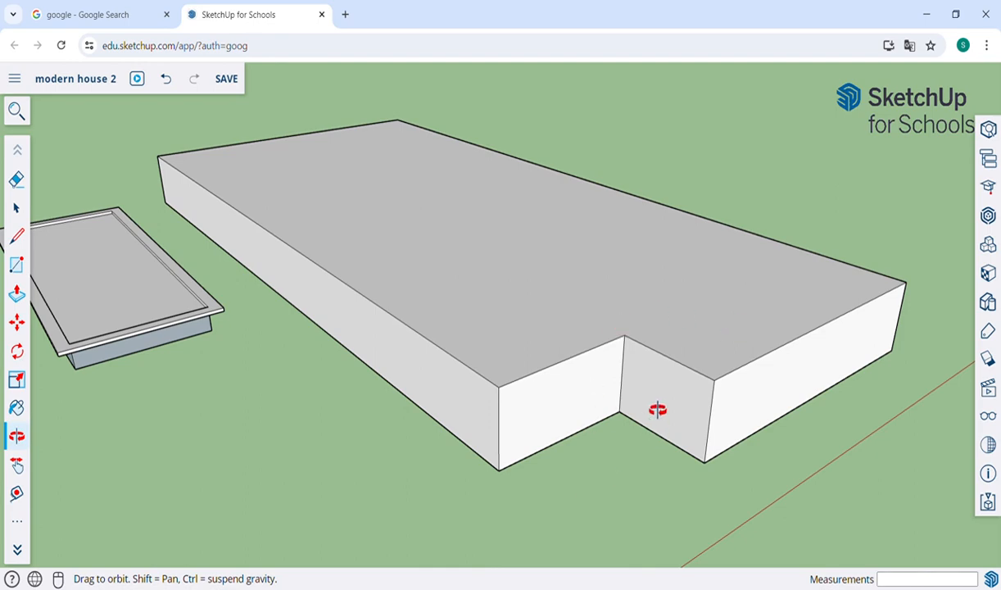
pyautogui.moveTo(658, 409); pyautogui.dragTo(681, 353)
pyautogui.scroll(5, 767, 393)
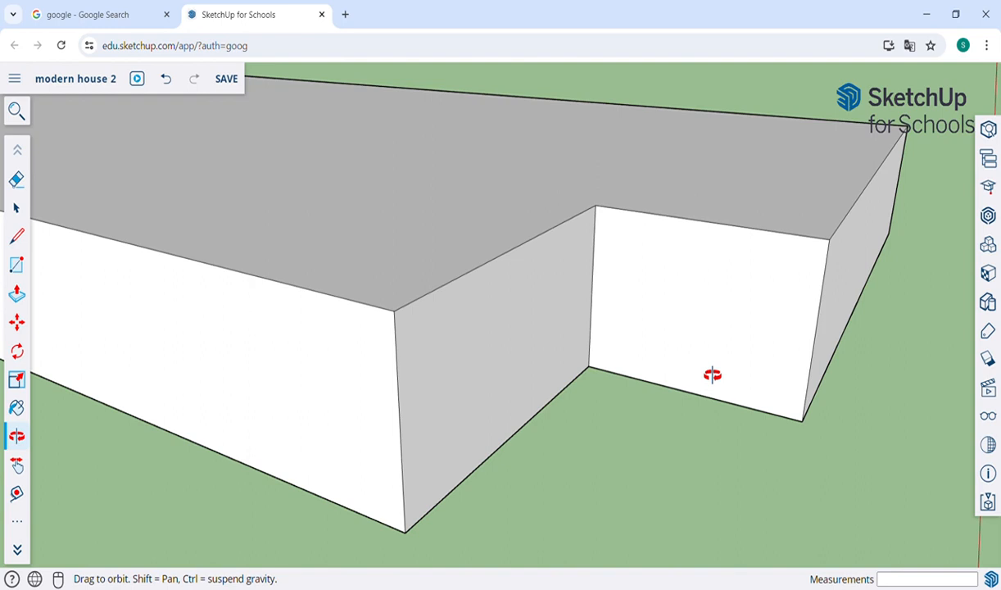
pyautogui.press('l')
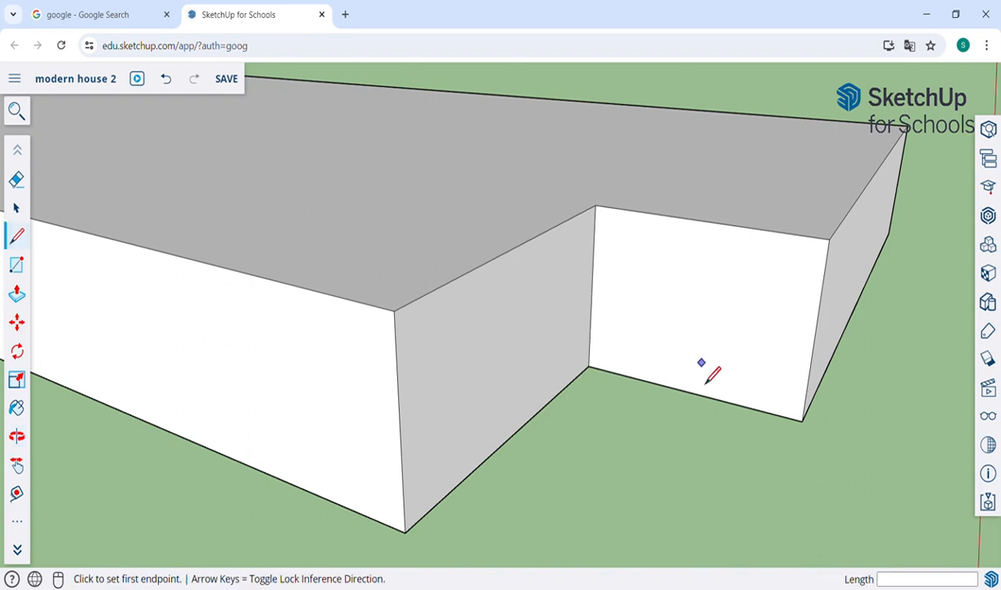
# Step: Draw seven horizontal lines across the recessed notch wall, each from its left edge to its right edge
pyautogui.click(703, 221)
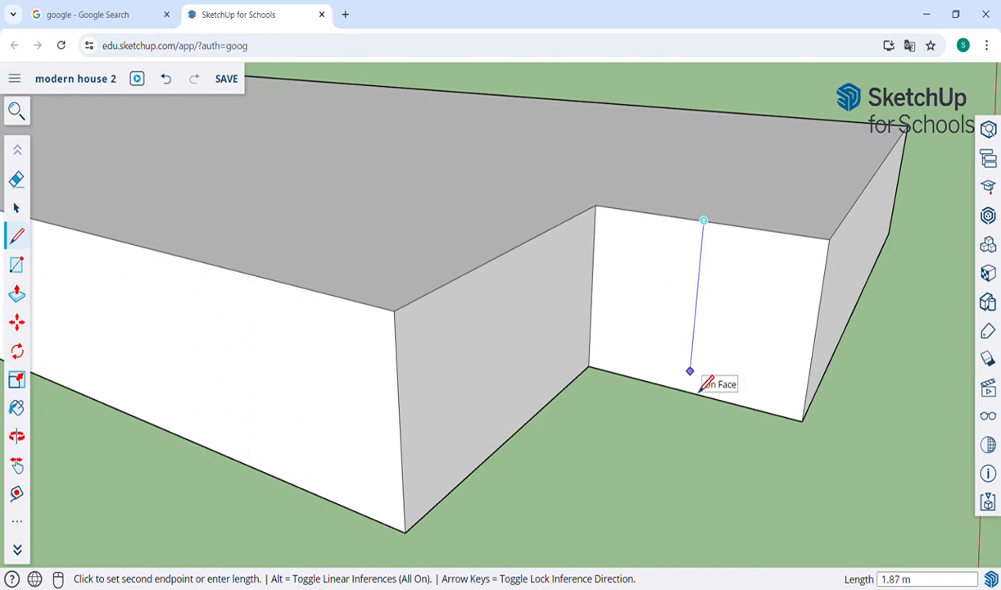
pyautogui.press('Escape')
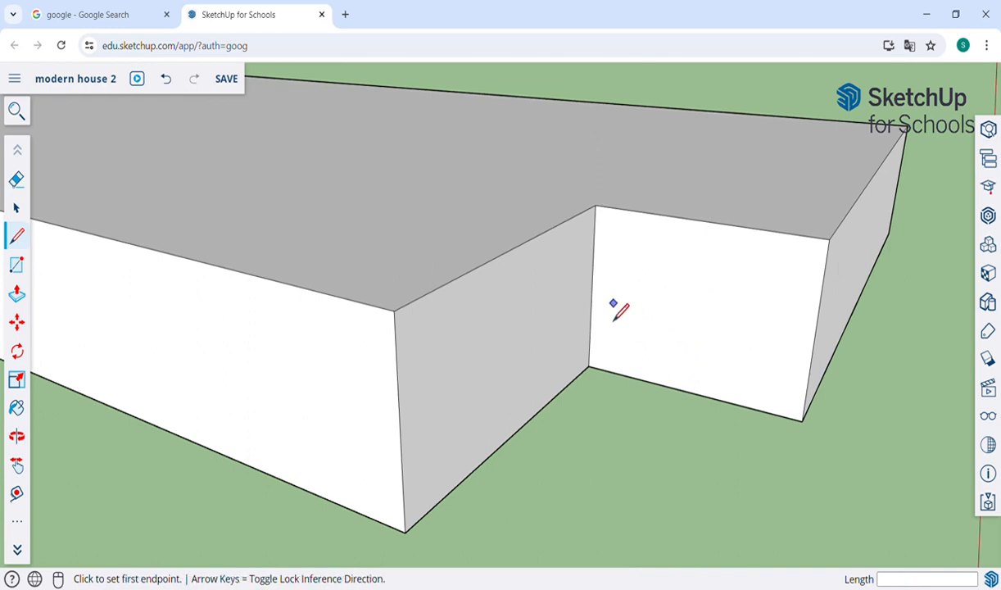
pyautogui.click(591, 288)
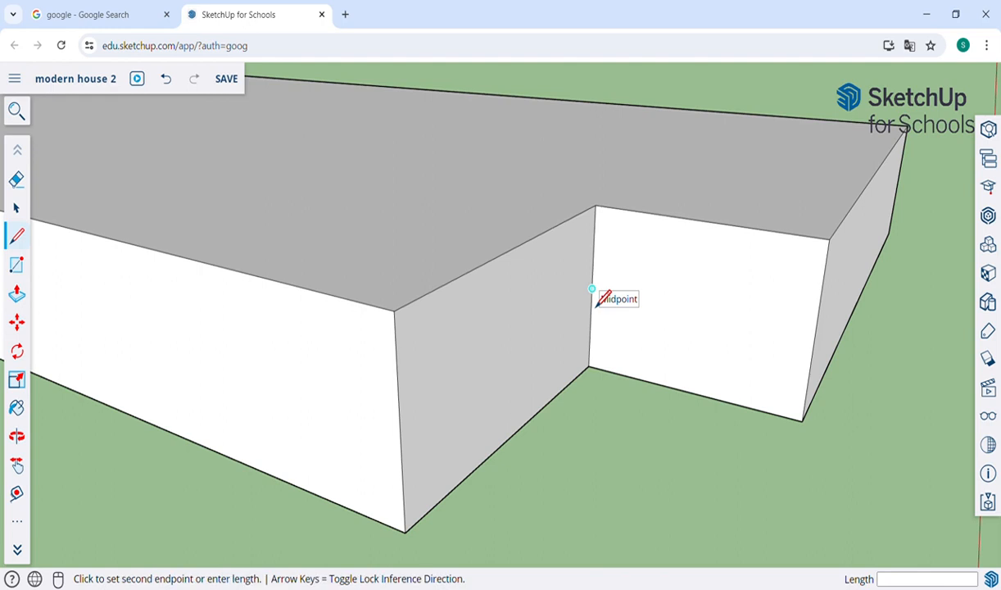
pyautogui.click(814, 334)
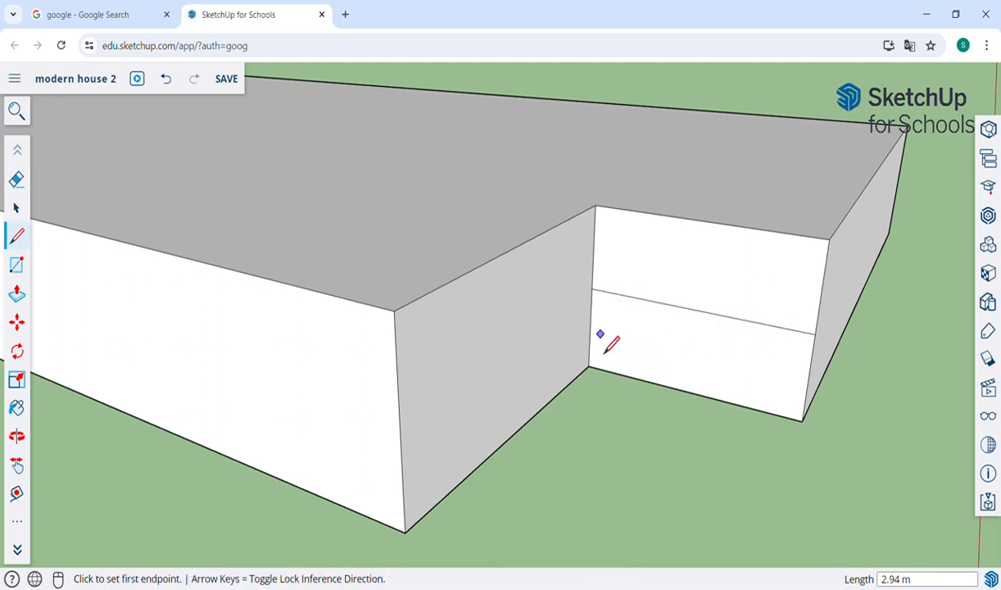
pyautogui.click(590, 328)
pyautogui.click(810, 378)
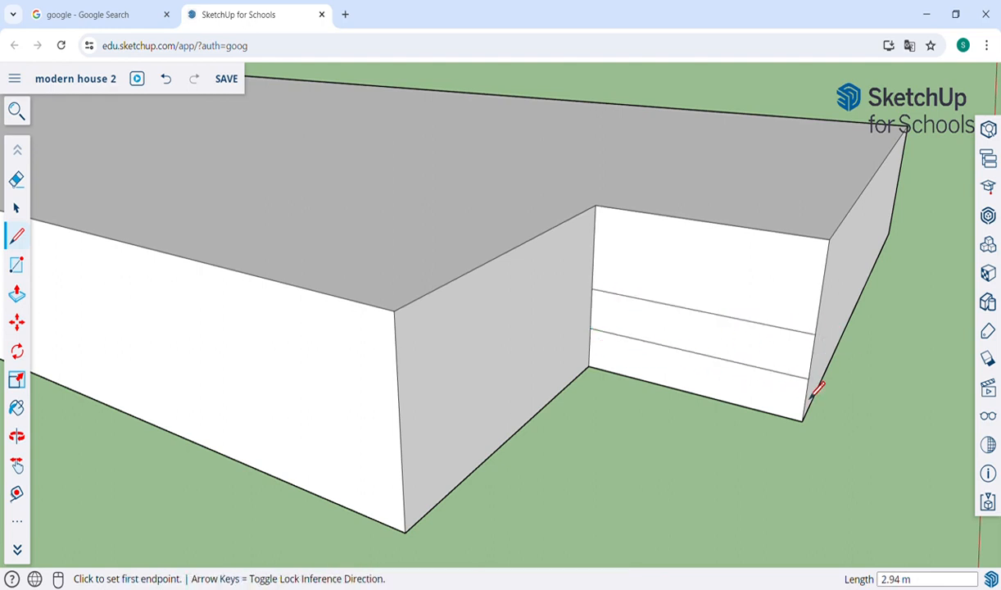
pyautogui.click(593, 247)
pyautogui.click(821, 288)
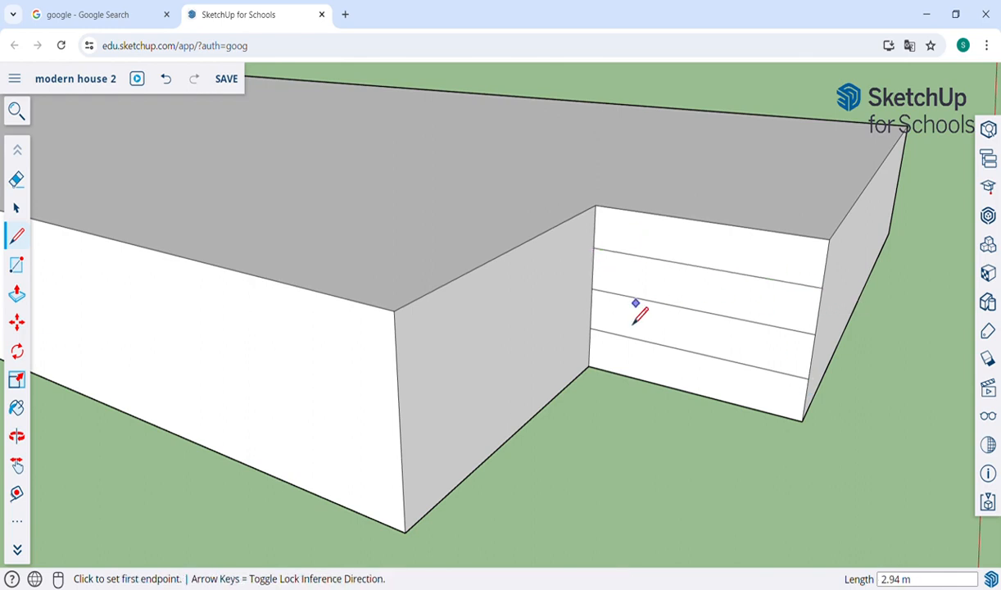
pyautogui.click(592, 268)
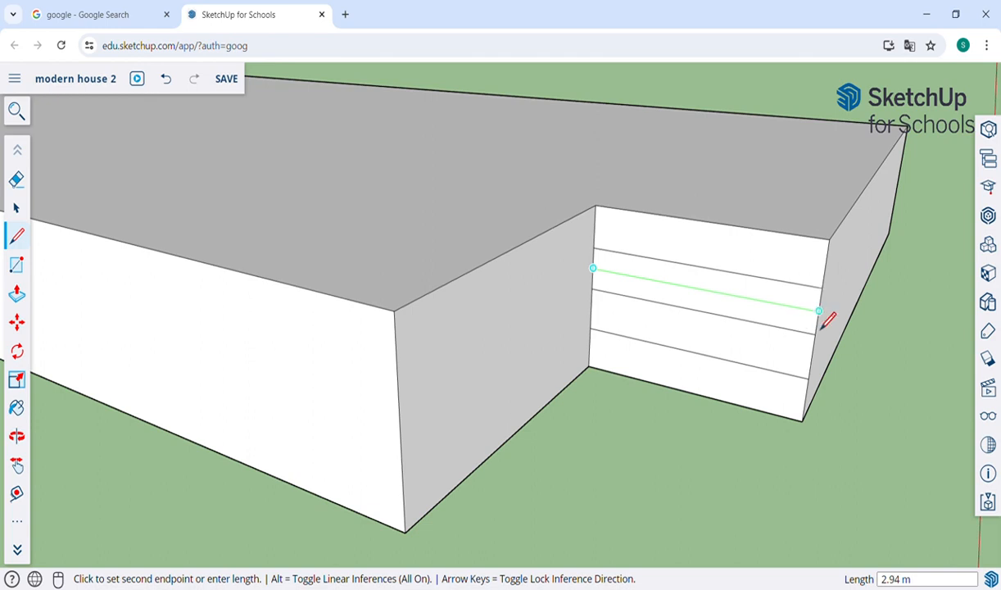
pyautogui.click(819, 312)
pyautogui.click(594, 227)
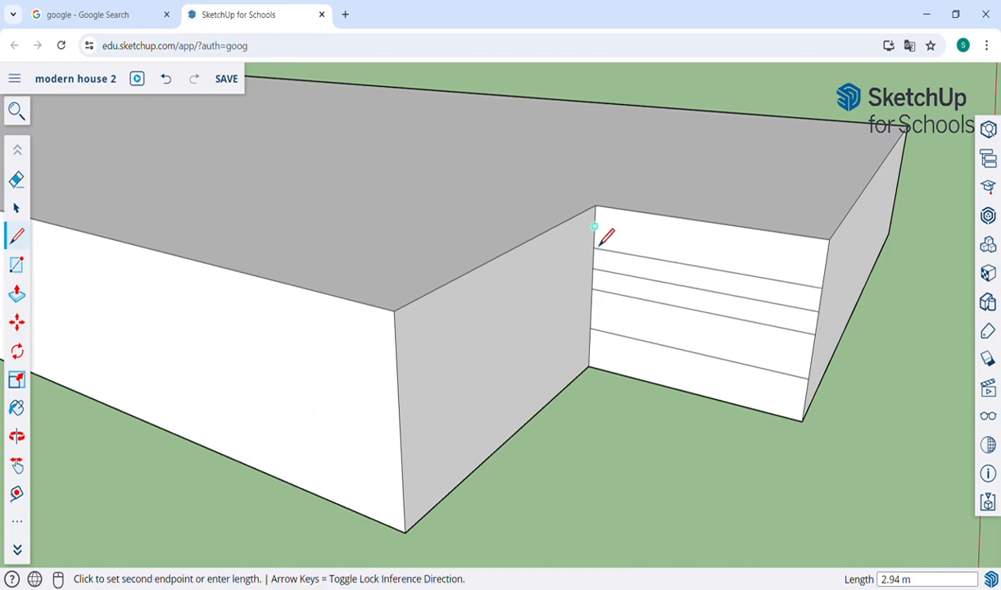
pyautogui.click(824, 264)
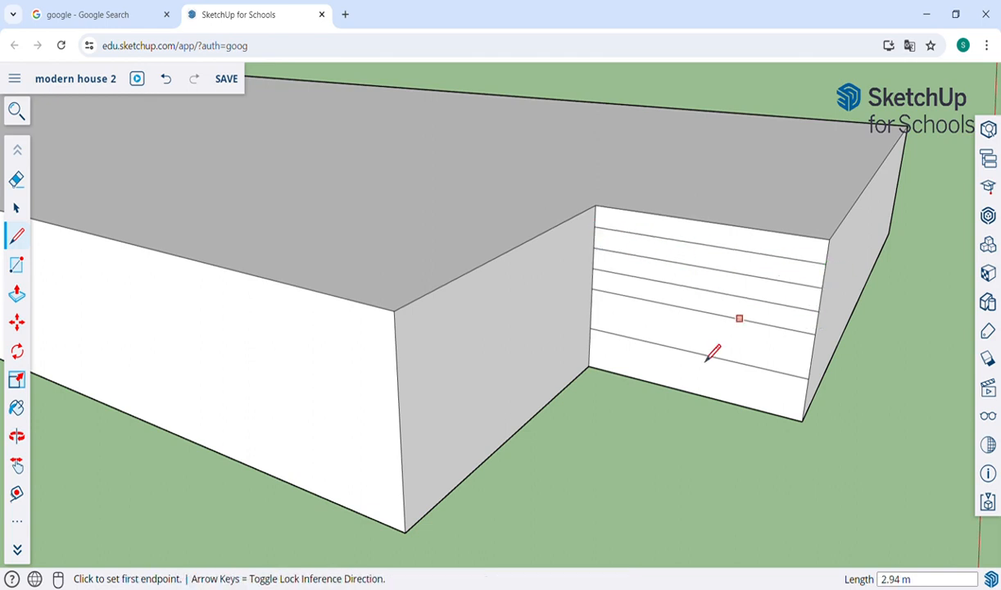
pyautogui.click(590, 308)
pyautogui.click(811, 374)
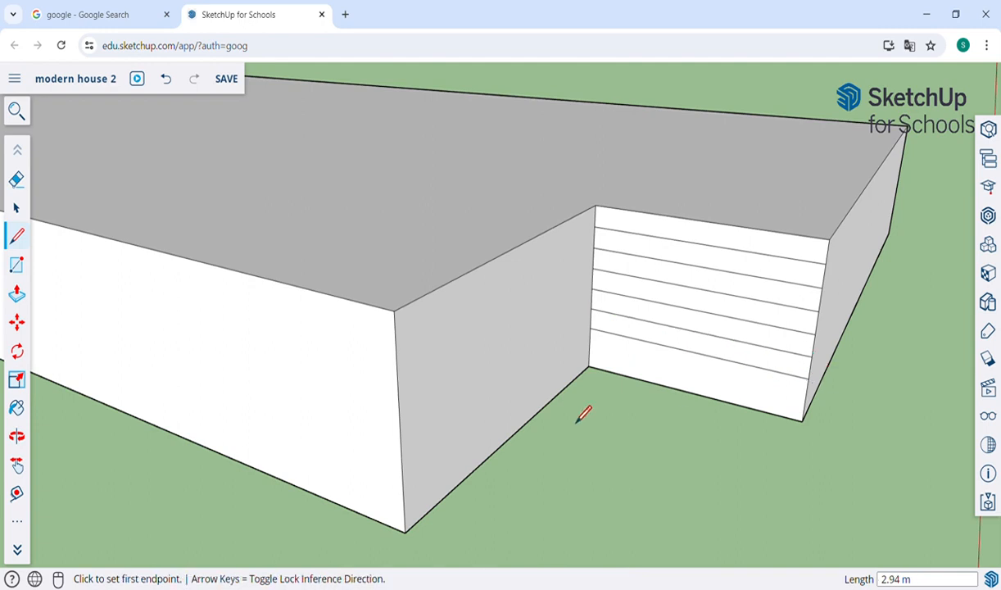
pyautogui.click(590, 347)
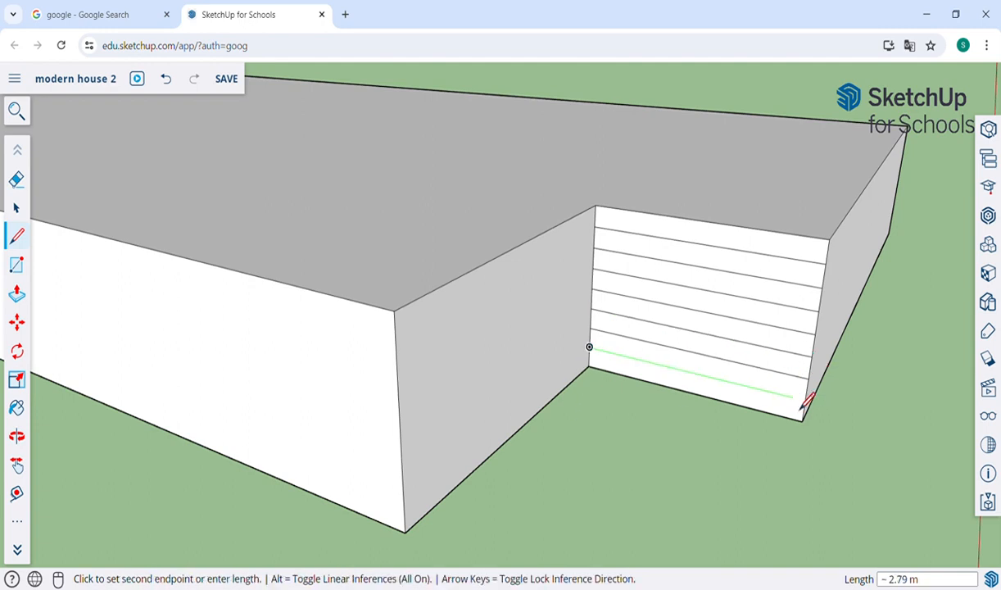
pyautogui.click(807, 404)
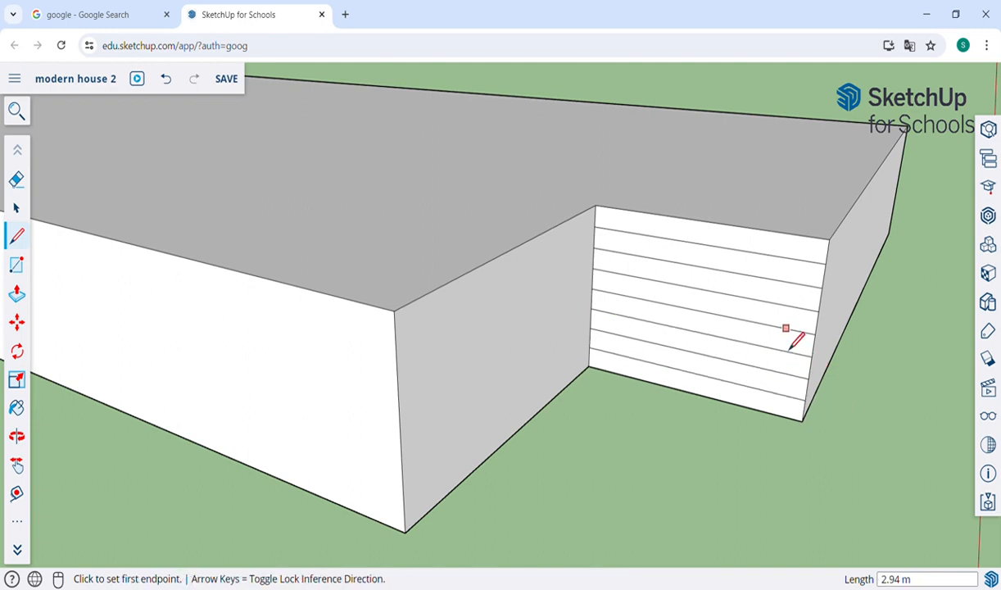
pyautogui.press('o')
pyautogui.moveTo(858, 339); pyautogui.dragTo(771, 330)
# Step: Pull the lowest wall strip out into a 4.27 m slab and extend its front face 0.40 m
pyautogui.press('p')
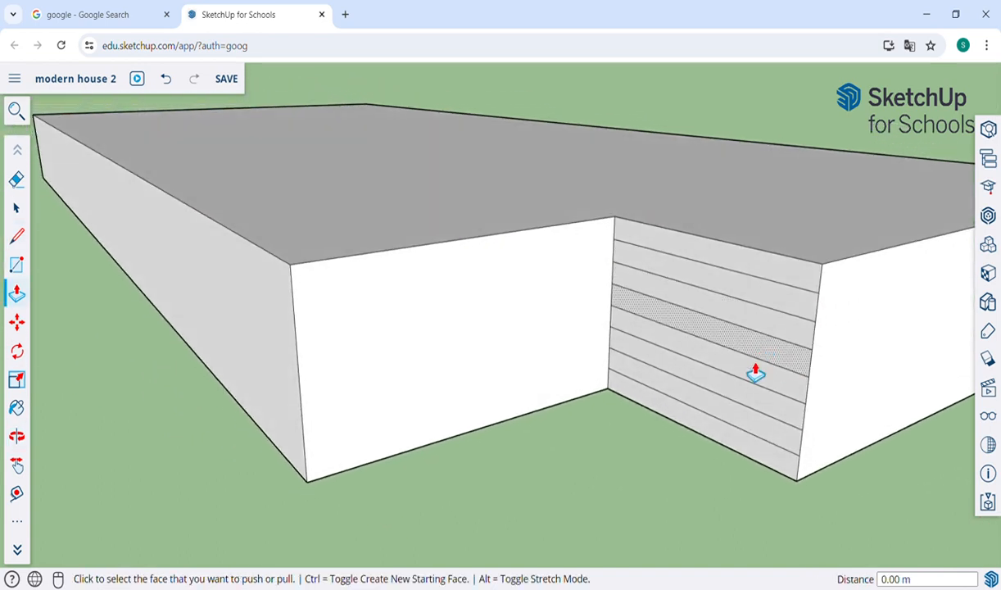
pyautogui.click(718, 432)
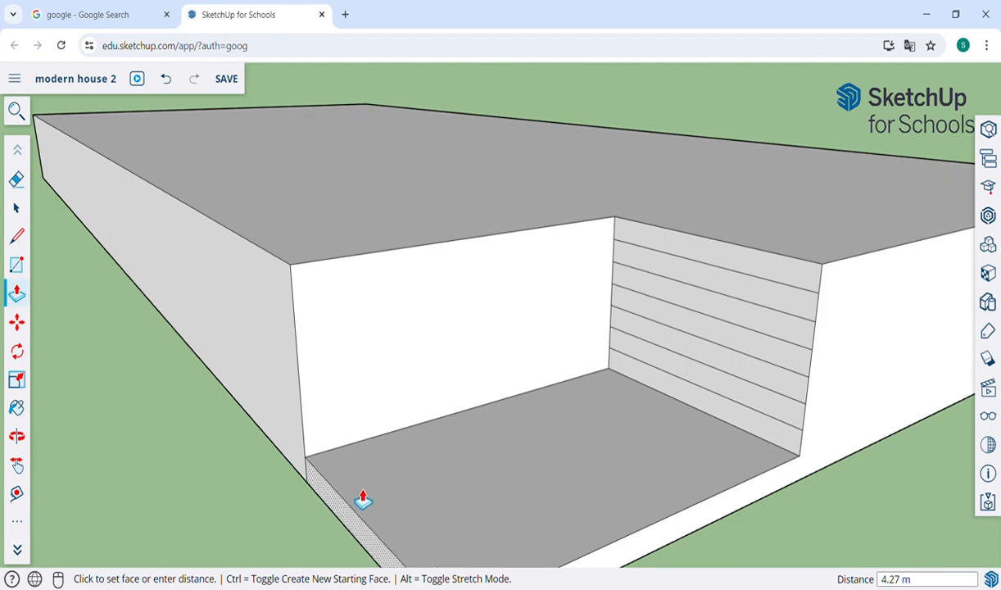
pyautogui.click(296, 447)
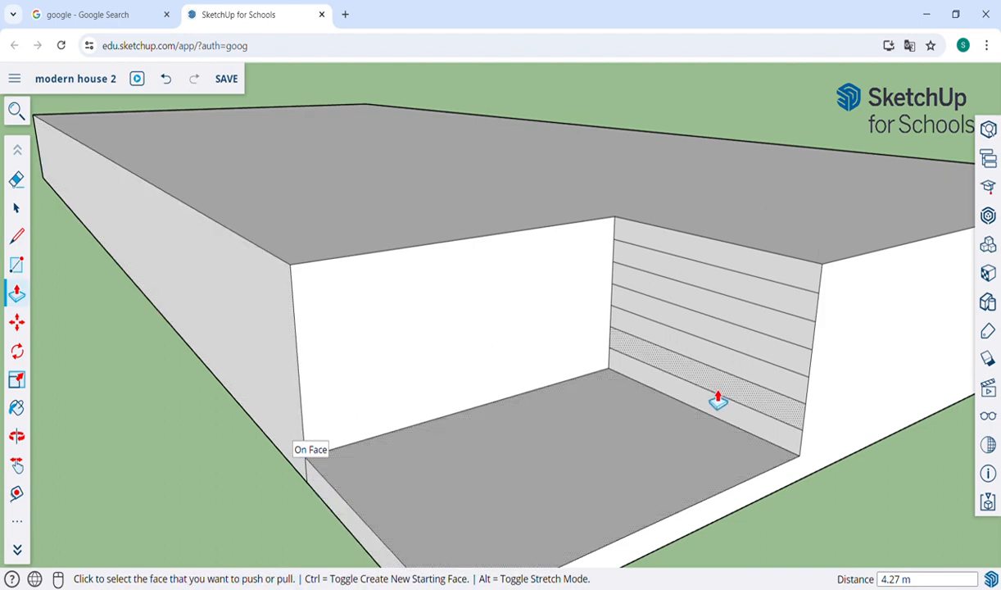
pyautogui.click(348, 512)
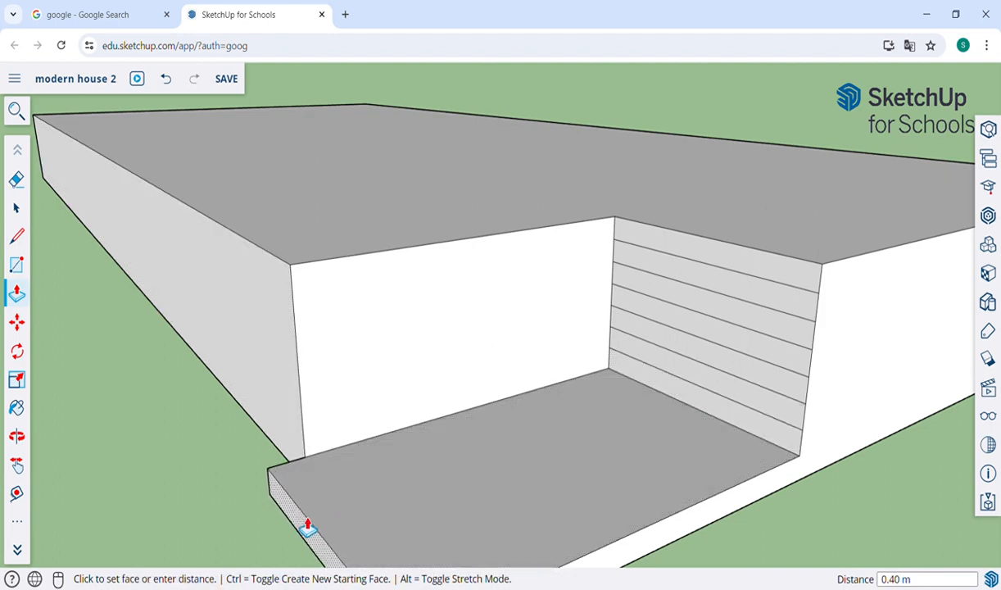
pyautogui.click(305, 524)
# Step: Raise the following strips into successive stair treads at 2.78 m, 2.18 m and 1.53 m
pyautogui.click(671, 401)
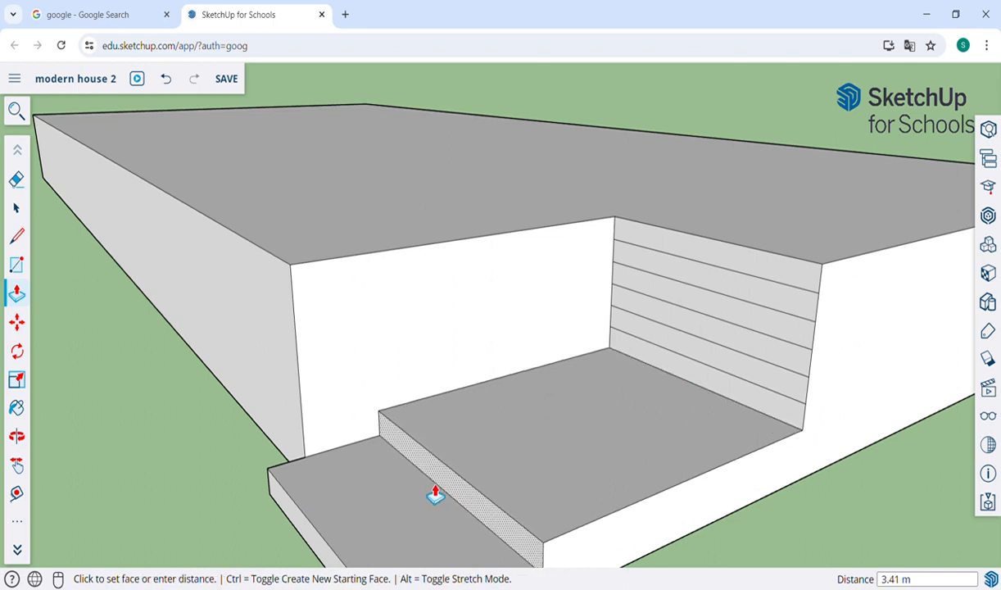
pyautogui.click(376, 518)
pyautogui.click(716, 384)
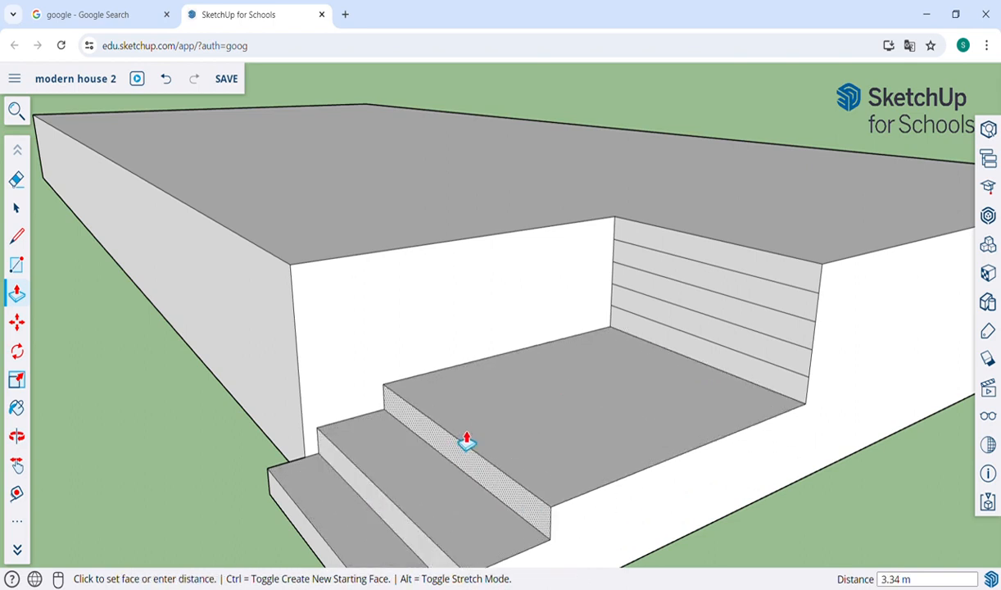
pyautogui.click(456, 445)
pyautogui.click(735, 366)
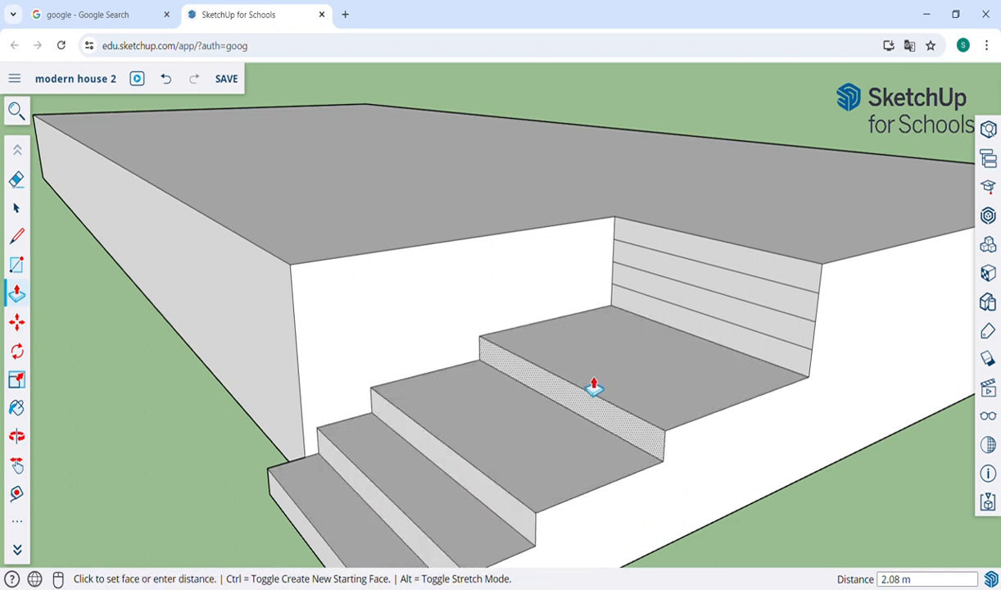
pyautogui.click(538, 414)
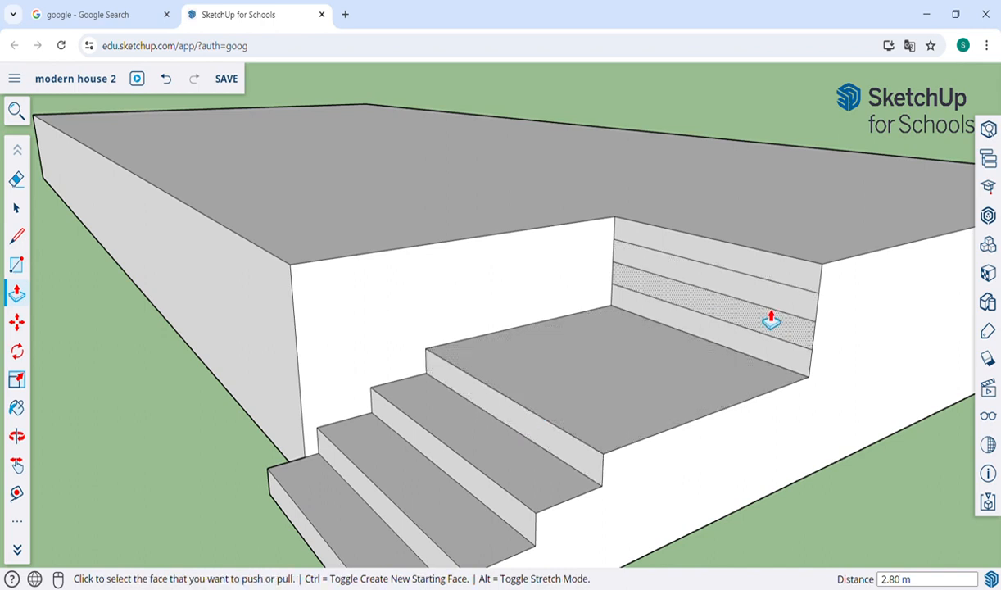
pyautogui.click(747, 347)
pyautogui.click(605, 396)
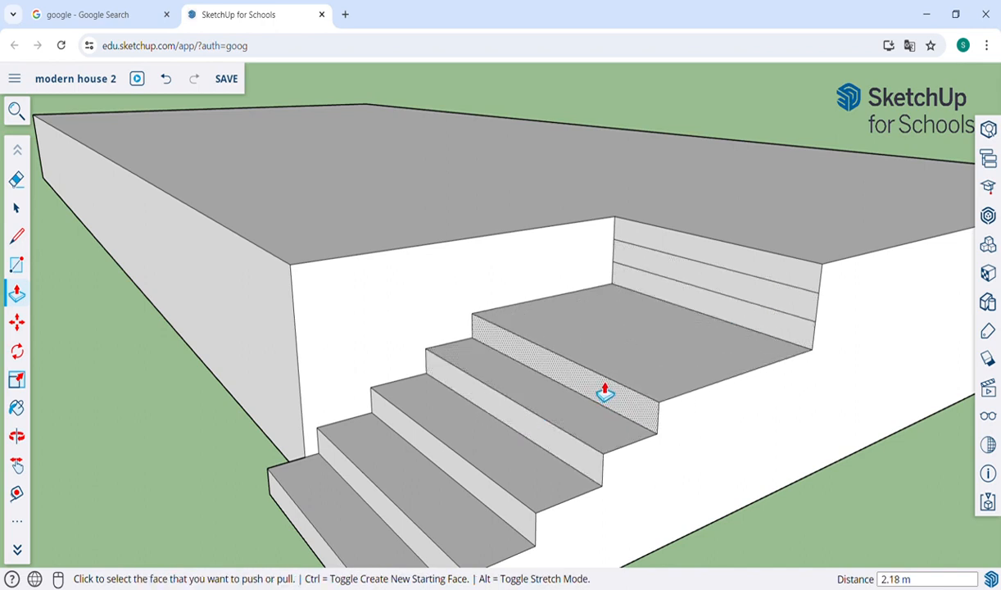
pyautogui.click(783, 332)
pyautogui.click(688, 358)
pyautogui.click(780, 304)
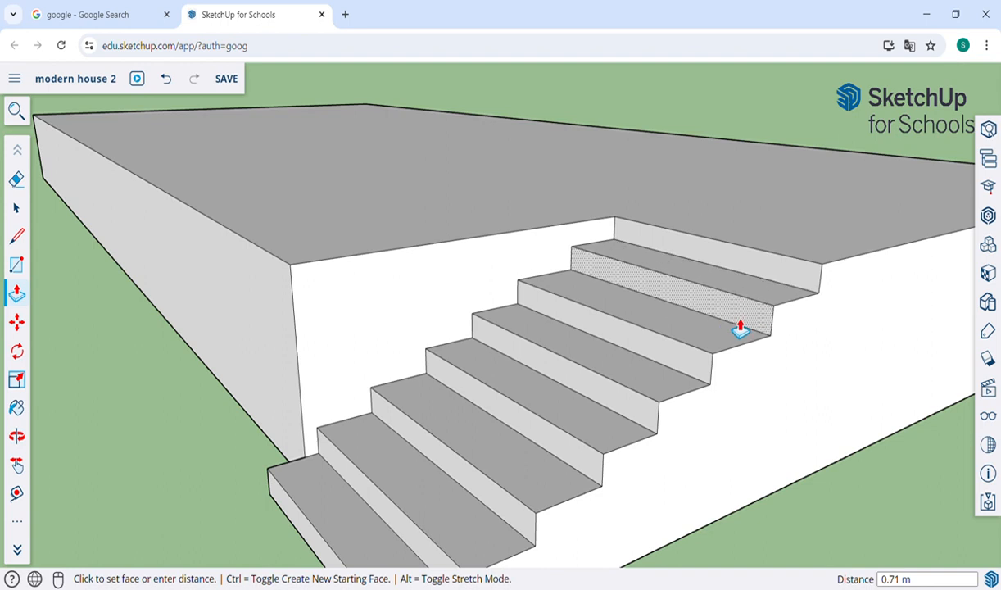
pyautogui.scroll(-3, 738, 332)
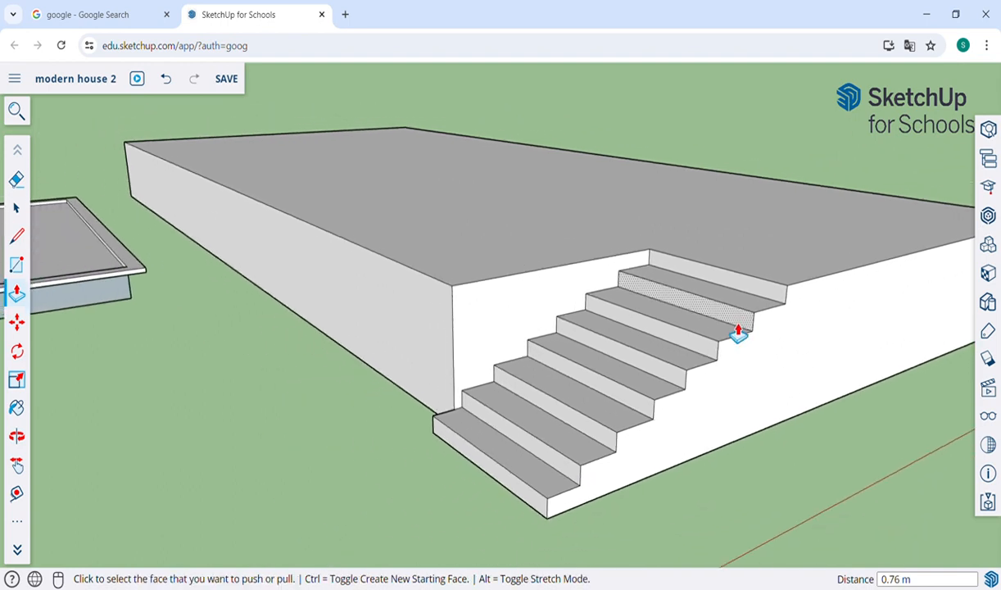
pyautogui.scroll(-2, 738, 332)
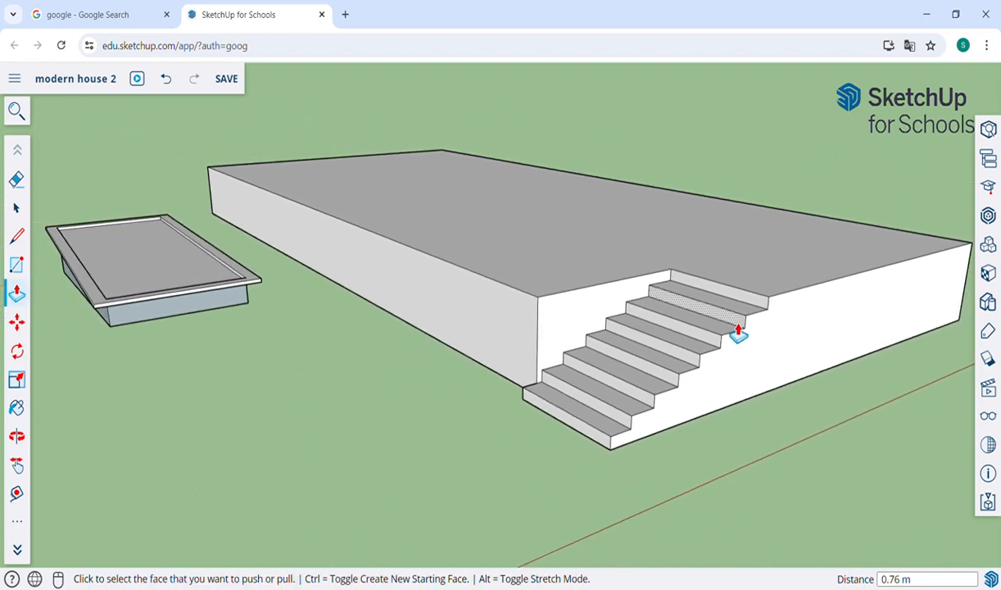
pyautogui.scroll(-2, 738, 332)
pyautogui.scroll(-4, 654, 331)
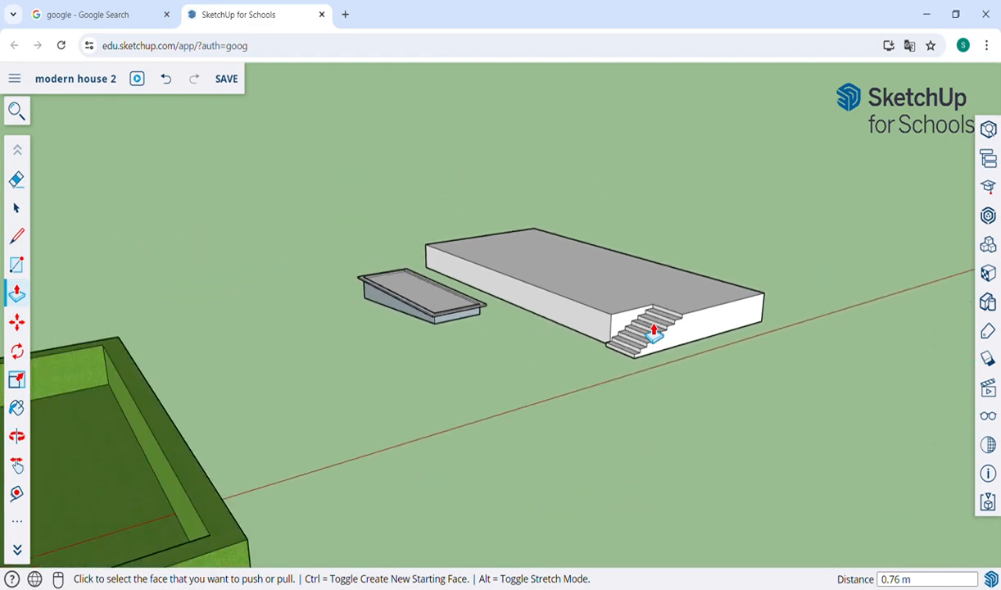
pyautogui.scroll(-5, 655, 331)
pyautogui.scroll(3, 311, 440)
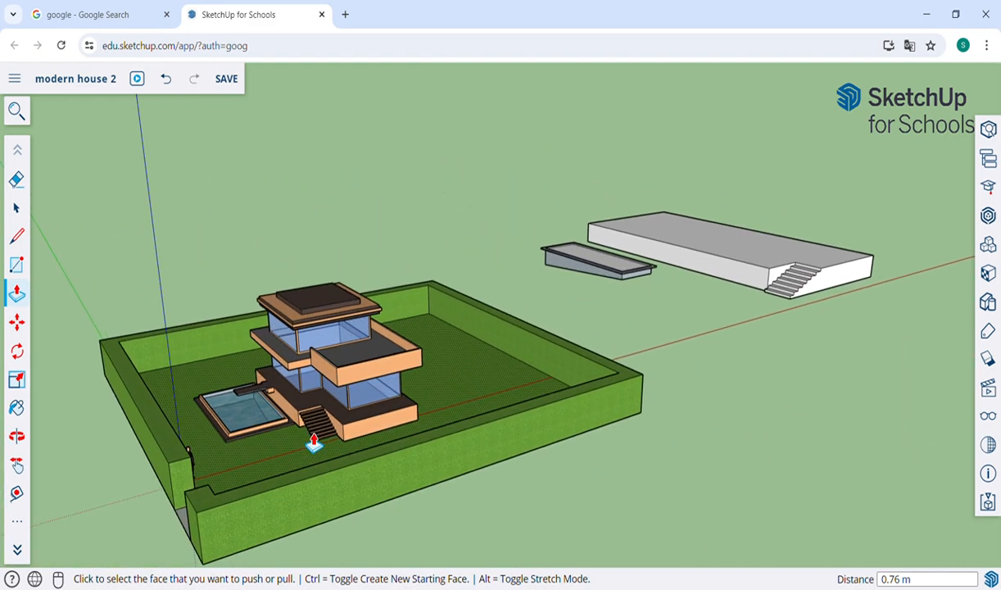
pyautogui.scroll(5, 314, 442)
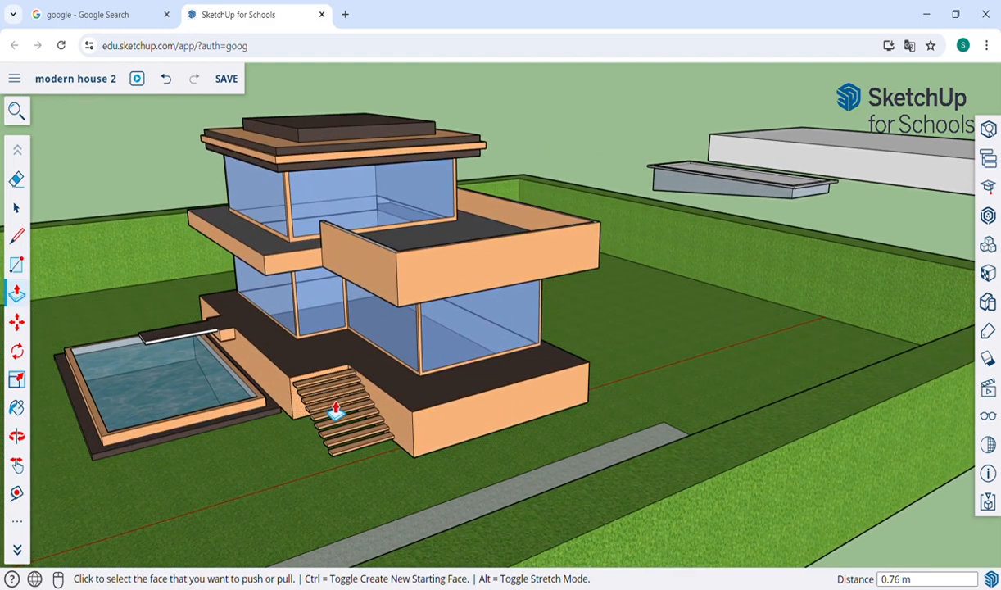
pyautogui.press('h')
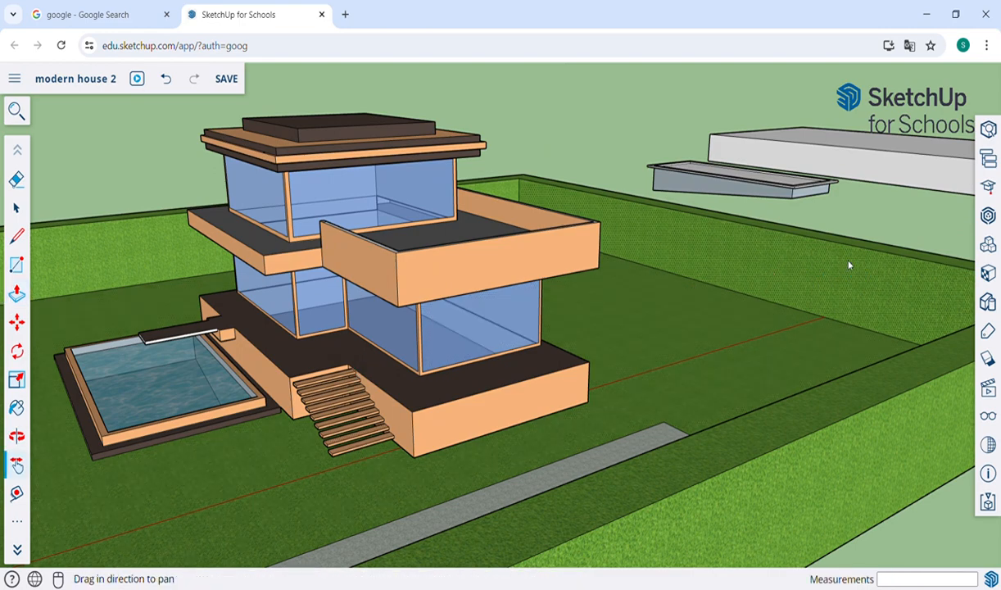
pyautogui.moveTo(931, 243); pyautogui.dragTo(393, 405)
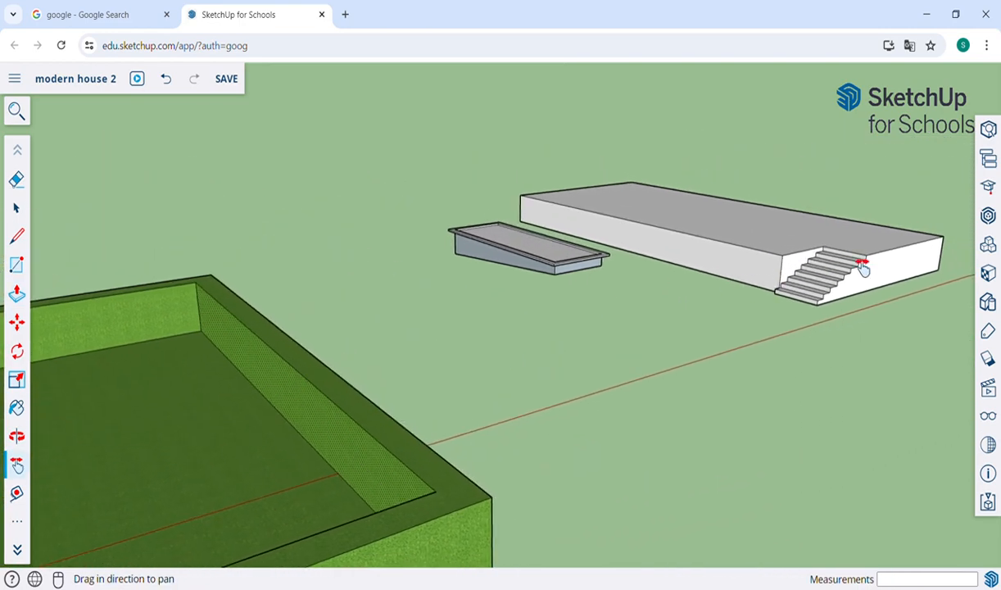
pyautogui.moveTo(866, 266); pyautogui.dragTo(526, 433)
pyautogui.scroll(2, 677, 377)
pyautogui.press('o')
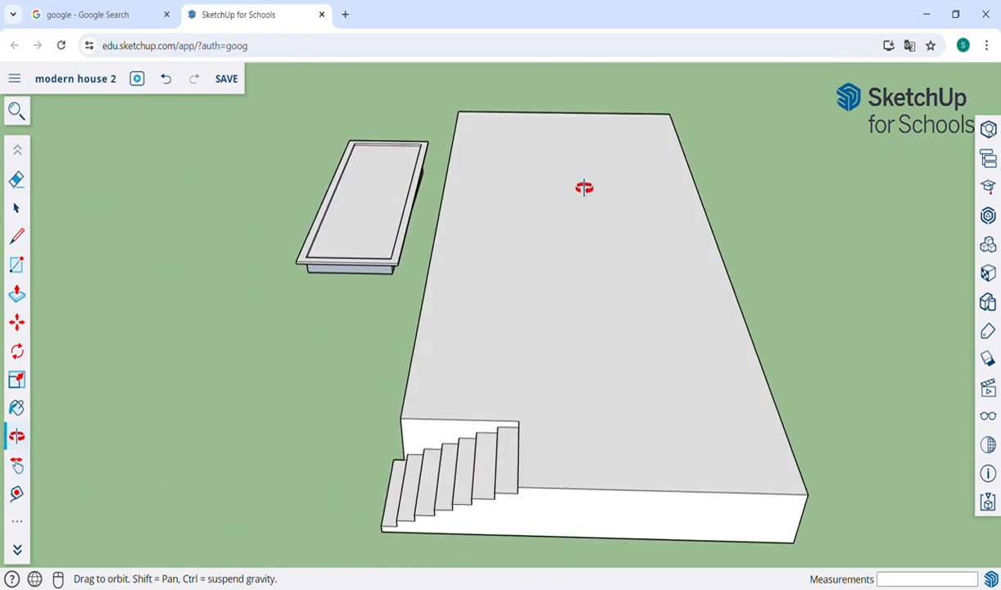
# Step: Offset the slab top's outline inward by about 1.59 m
pyautogui.scroll(-3, 585, 187)
pyautogui.press('f')
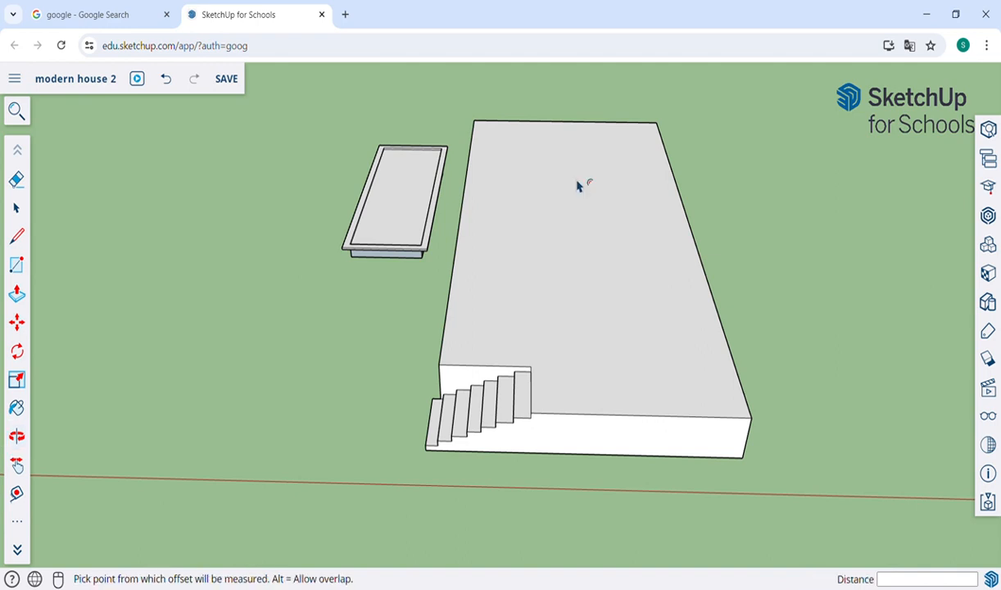
pyautogui.click(537, 221)
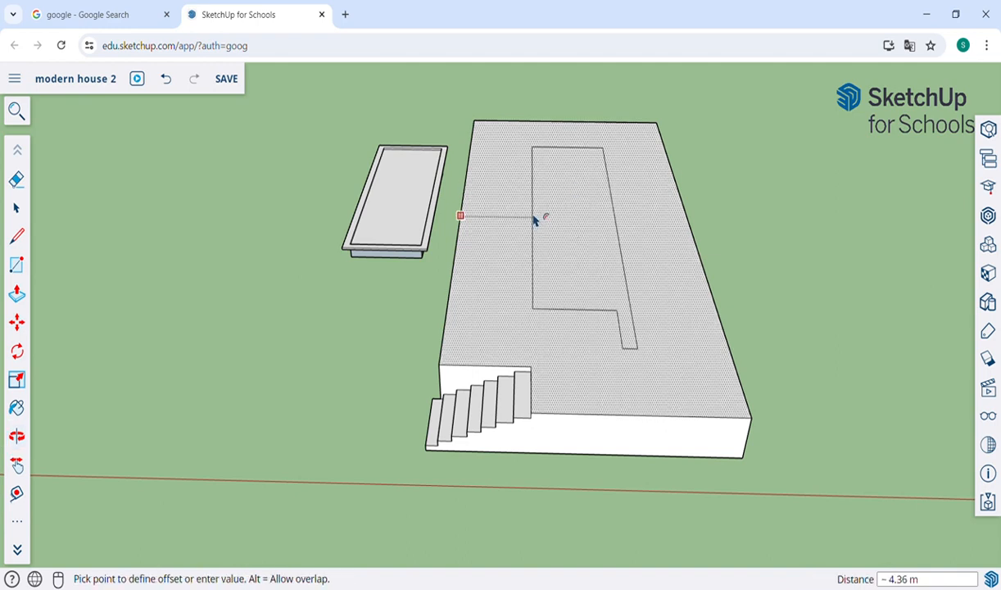
pyautogui.click(492, 197)
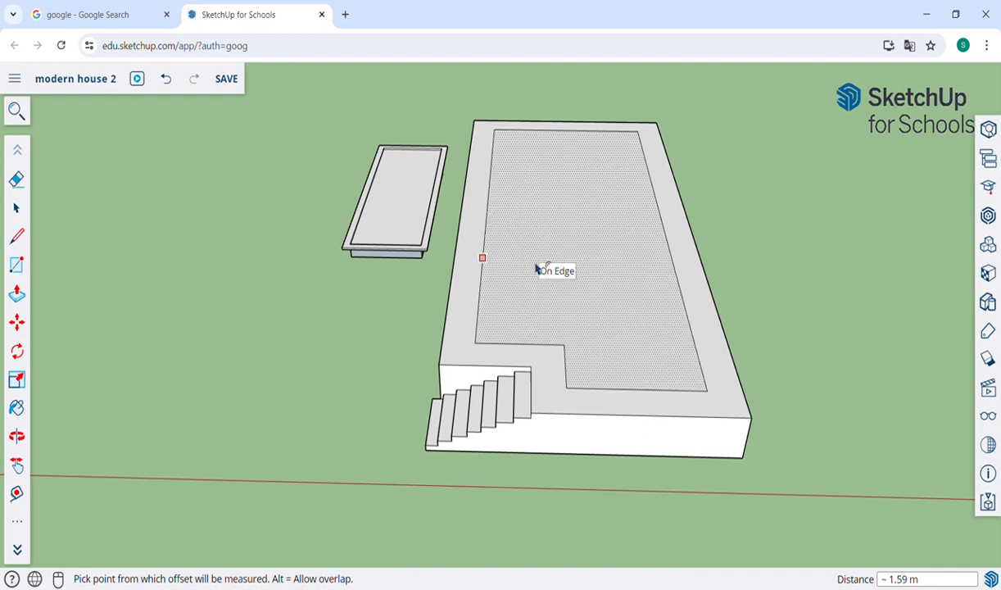
# Step: Push/Pull the inset area up into a 2.97 m tall block
pyautogui.press('p')
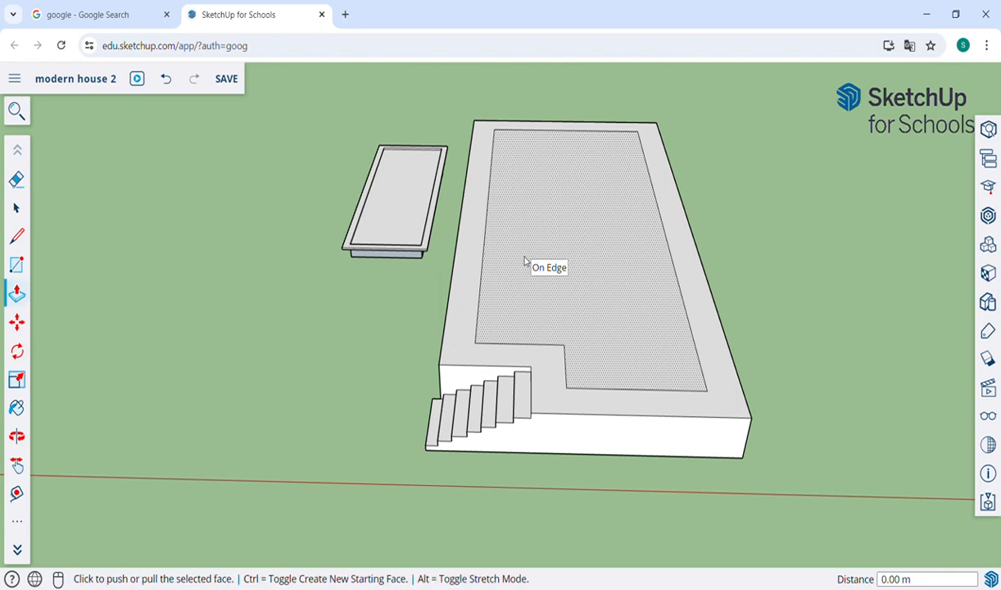
pyautogui.click(571, 270)
pyautogui.click(569, 221)
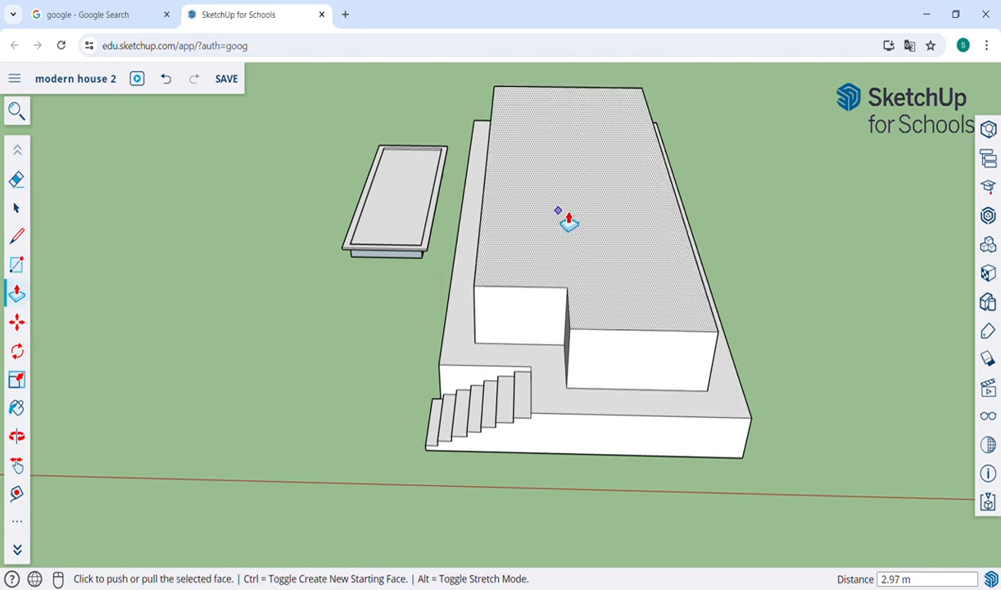
# Step: Undo the 2.97 m block, test a 3.00 m block with extra stacked lifts, then undo them
pyautogui.hotkey('ctrl', 'z')
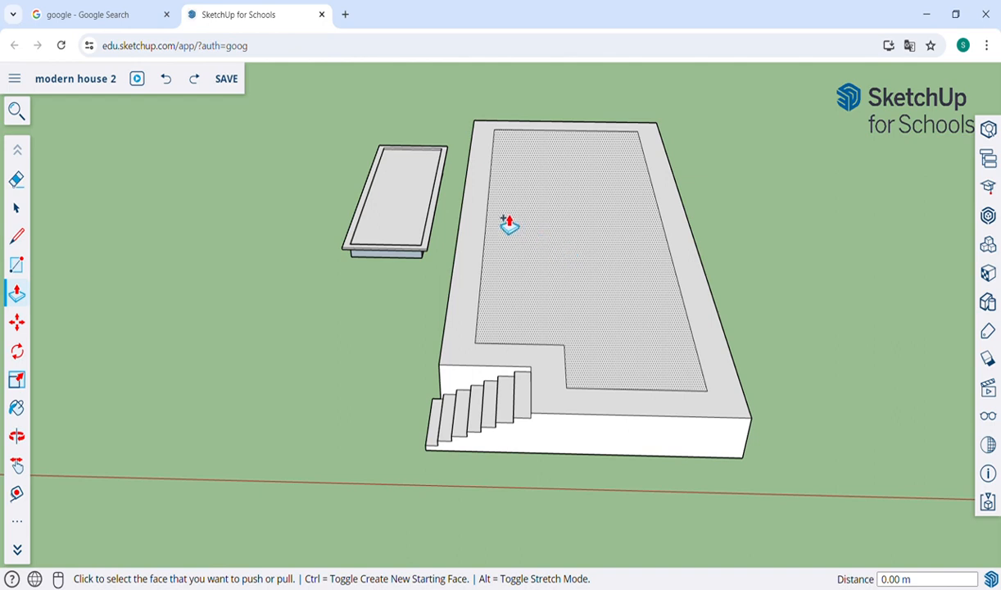
pyautogui.click(567, 267)
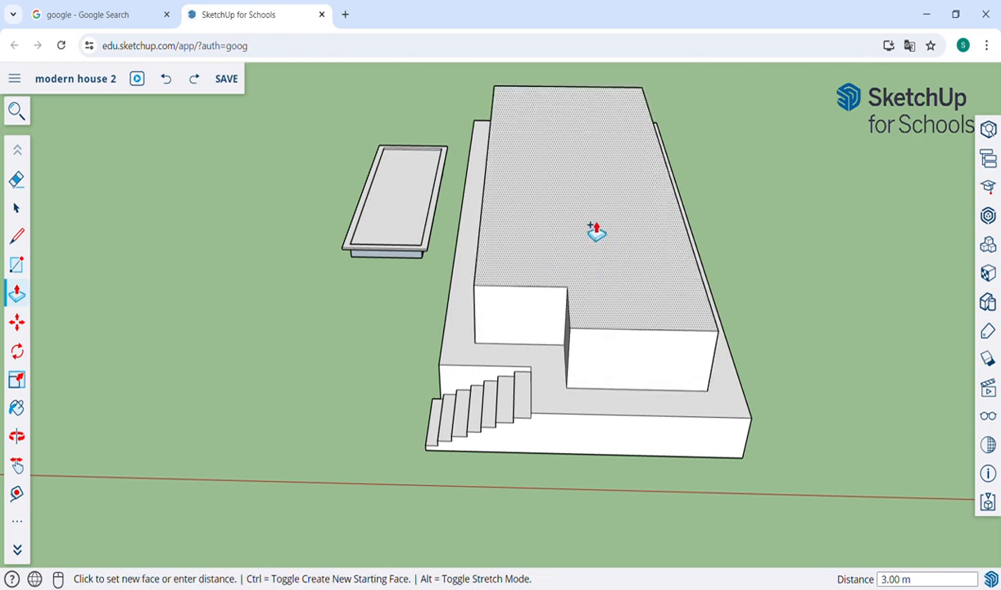
pyautogui.click(596, 229)
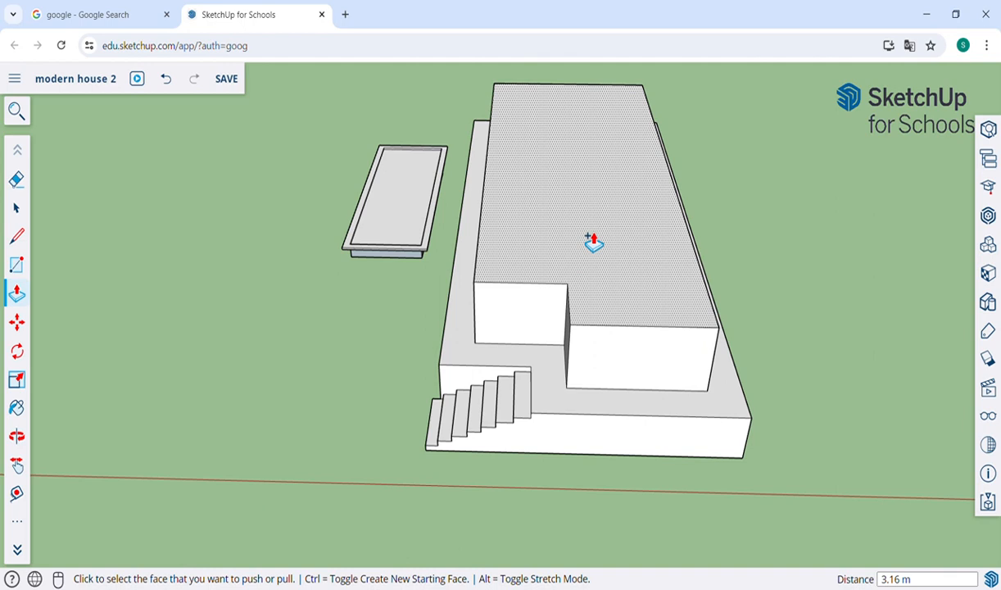
pyautogui.click(593, 240)
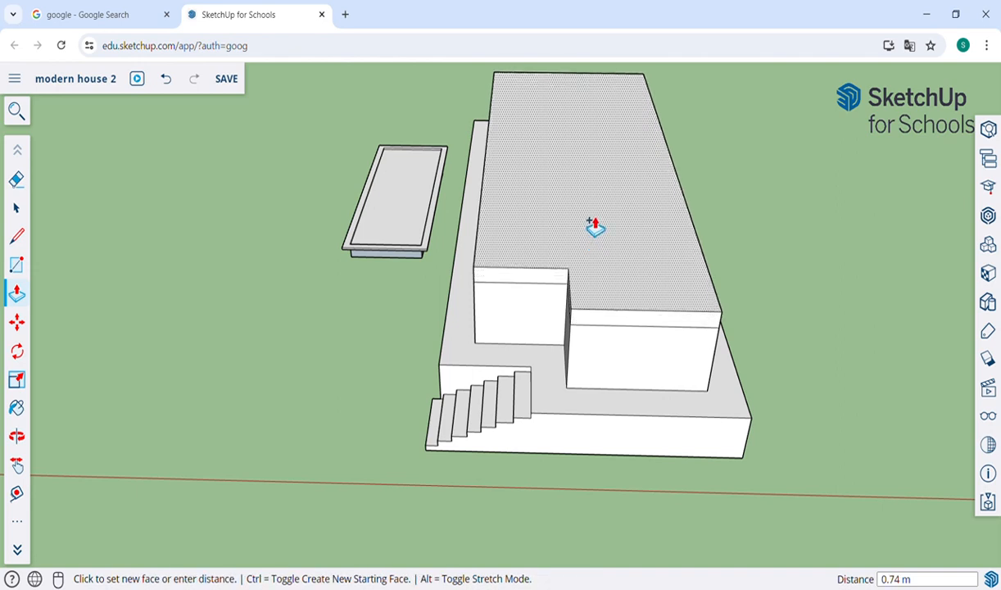
pyautogui.click(592, 209)
pyautogui.click(592, 208)
pyautogui.click(589, 195)
pyautogui.click(588, 194)
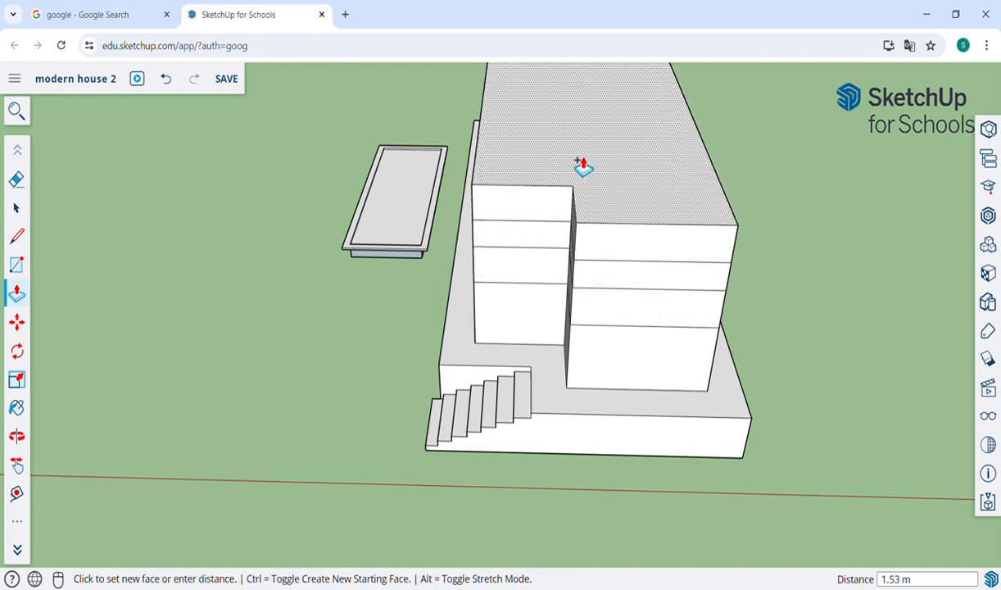
pyautogui.click(584, 156)
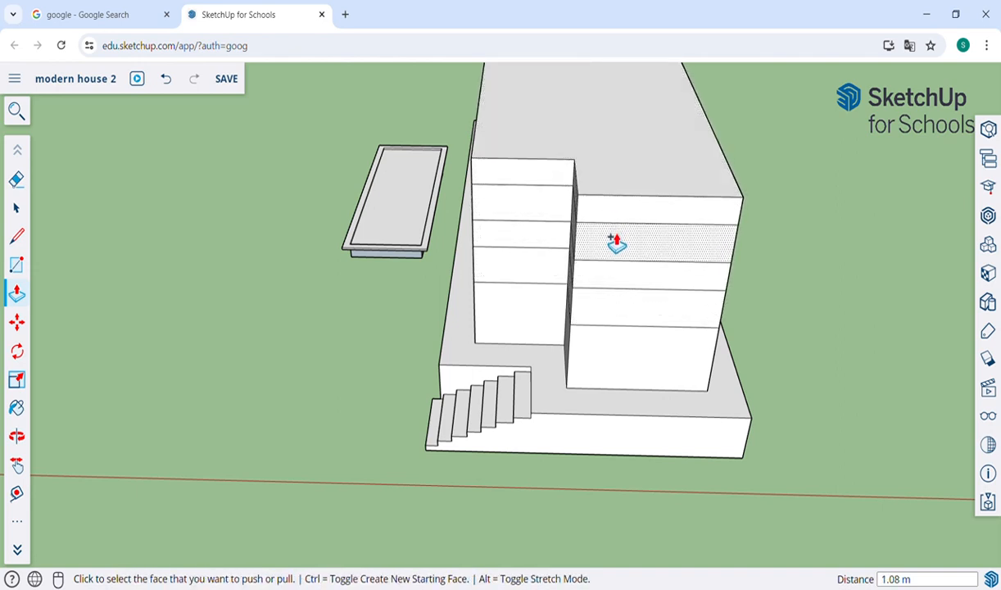
pyautogui.hotkey('ctrl', 'z')
pyautogui.hotkey('ctrl', 'z')
pyautogui.hotkey('ctrl', 'z')
pyautogui.hotkey('ctrl', 'z')
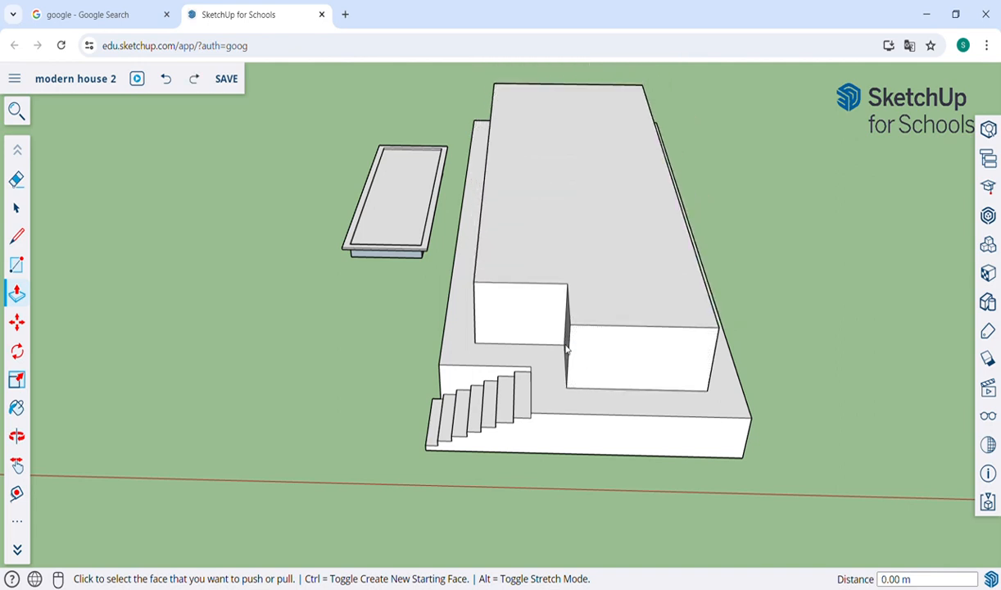
# Step: After undoing a 0.63 m trial raise, raise the inset area into a 3.03 m block
pyautogui.click(594, 310)
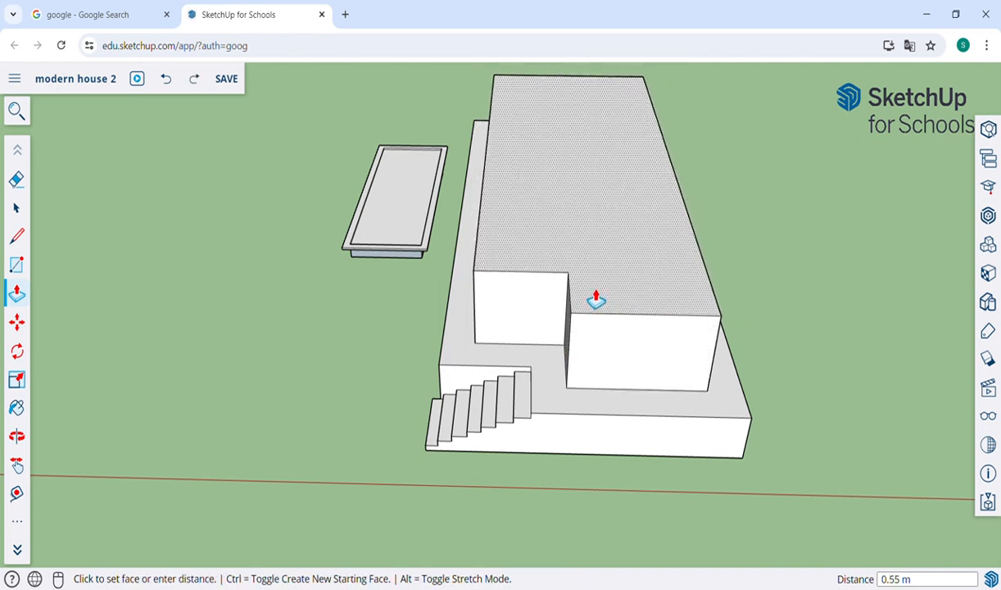
pyautogui.click(595, 297)
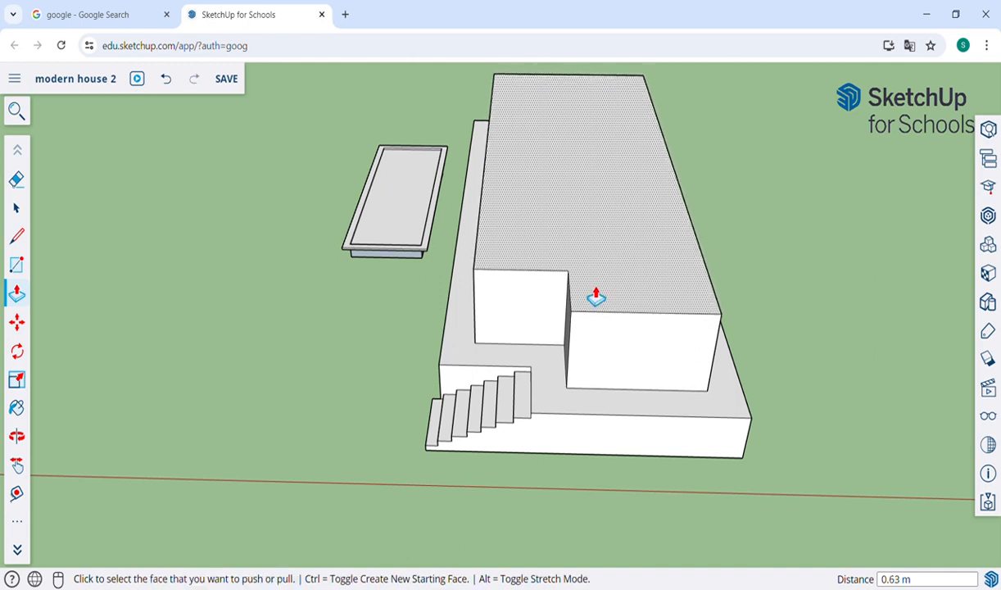
pyautogui.hotkey('ctrl', 'z')
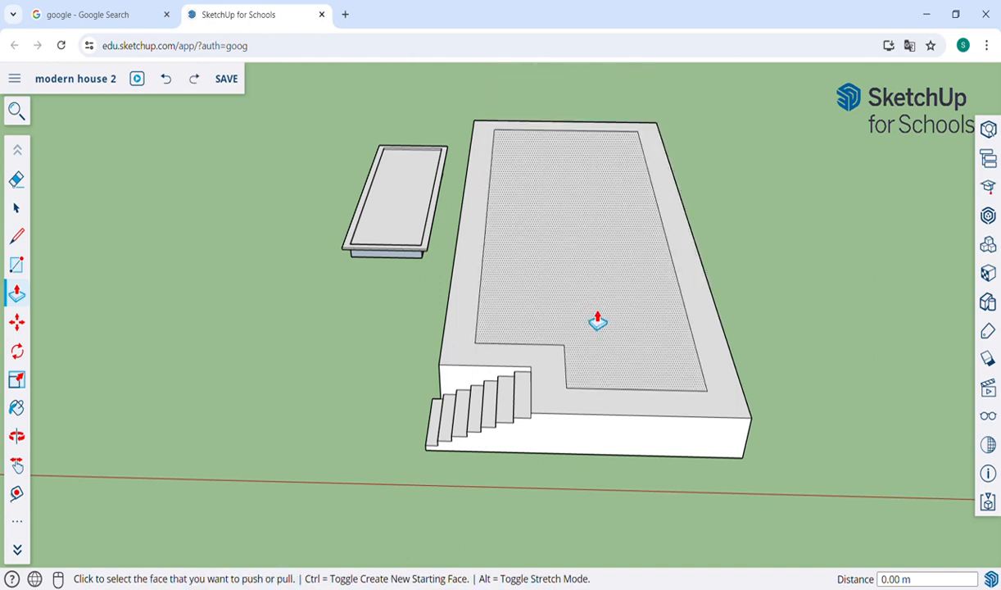
pyautogui.click(592, 316)
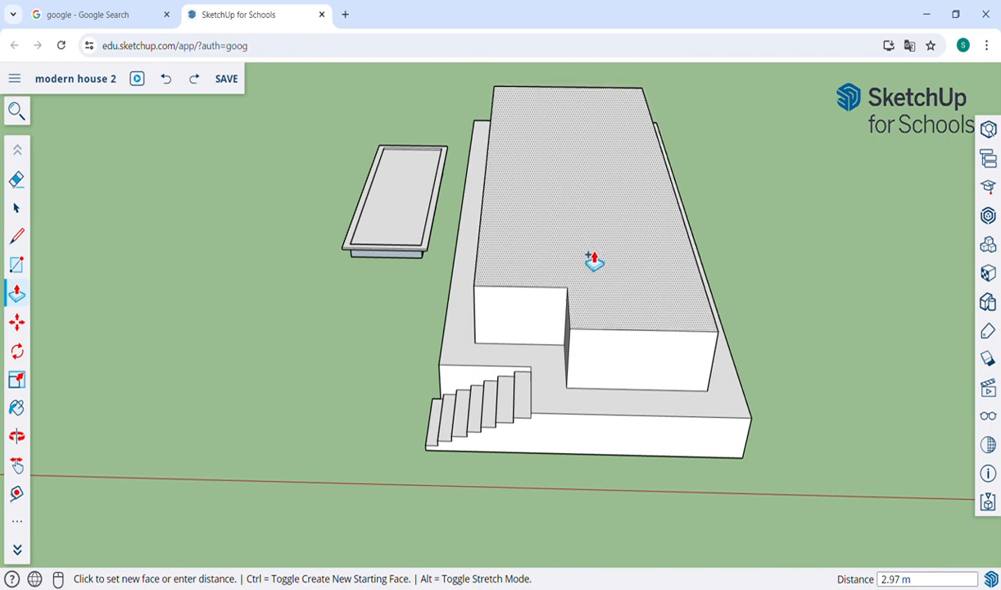
pyautogui.click(594, 258)
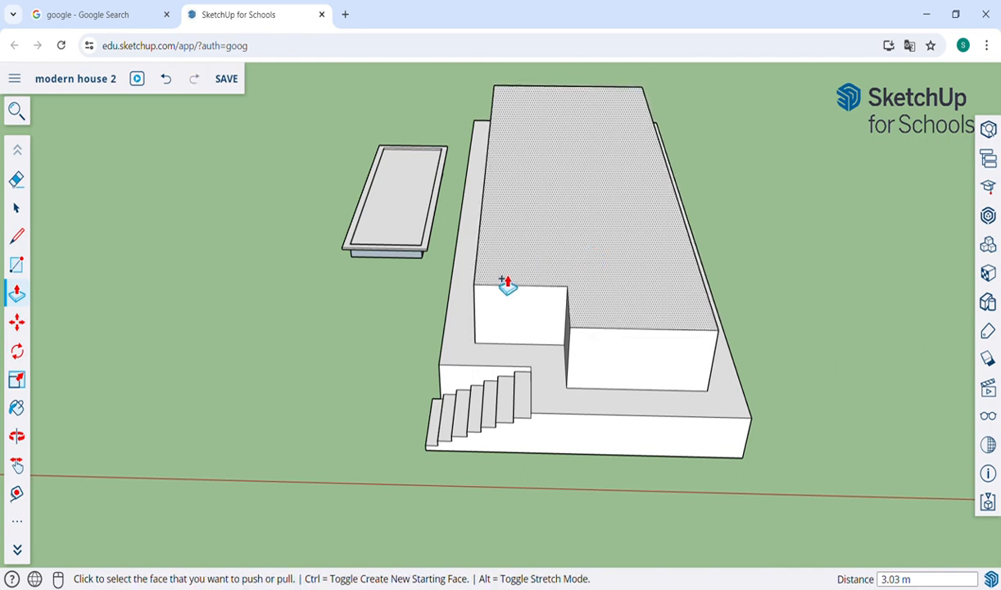
# Step: From a front view, narrow the right block by pushing its side face inward
pyautogui.press('o')
pyautogui.moveTo(503, 323); pyautogui.dragTo(630, 200)
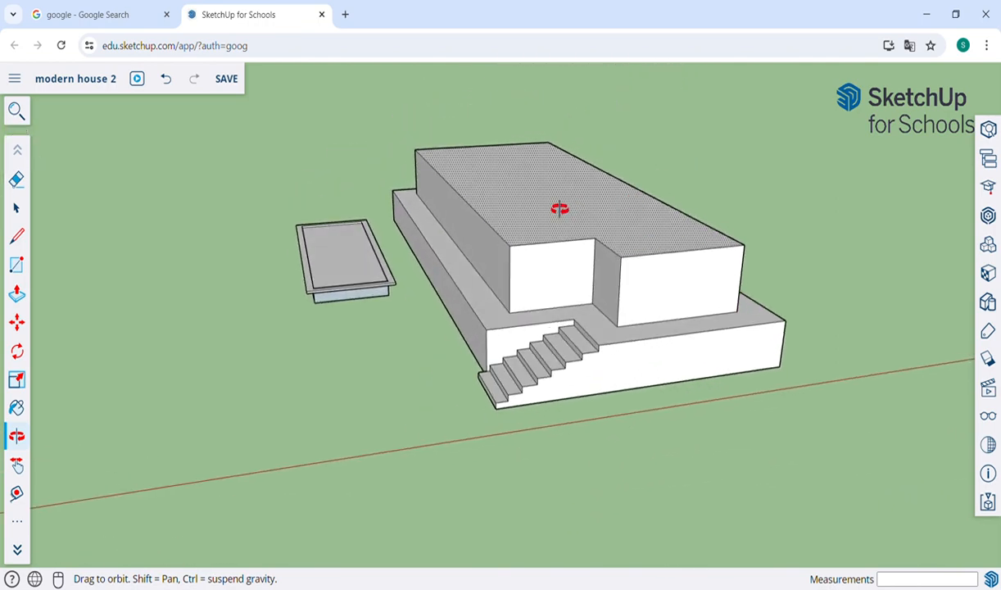
pyautogui.press('p')
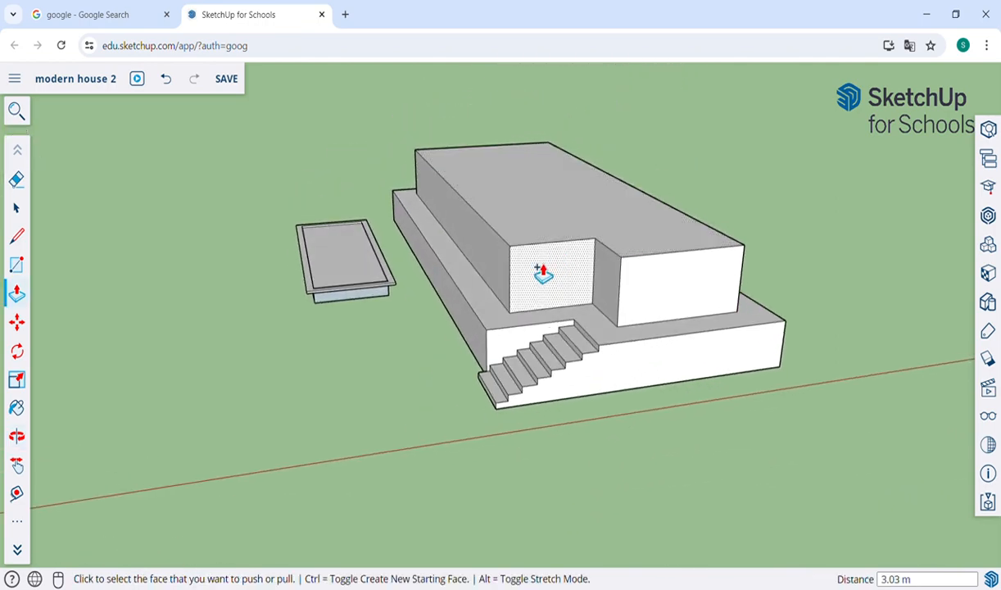
pyautogui.click(517, 279)
pyautogui.click(518, 276)
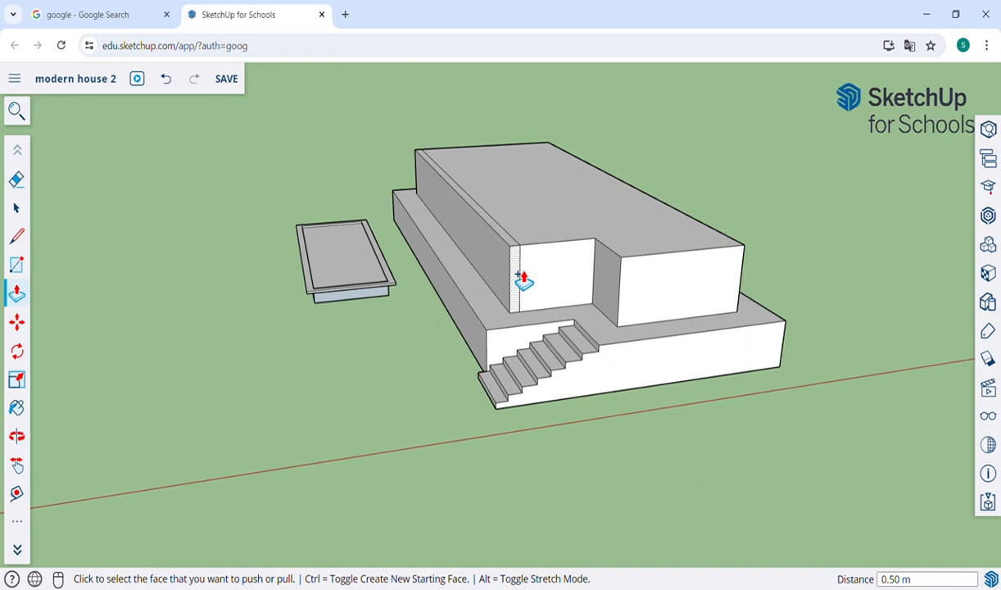
pyautogui.hotkey('ctrl', 'z')
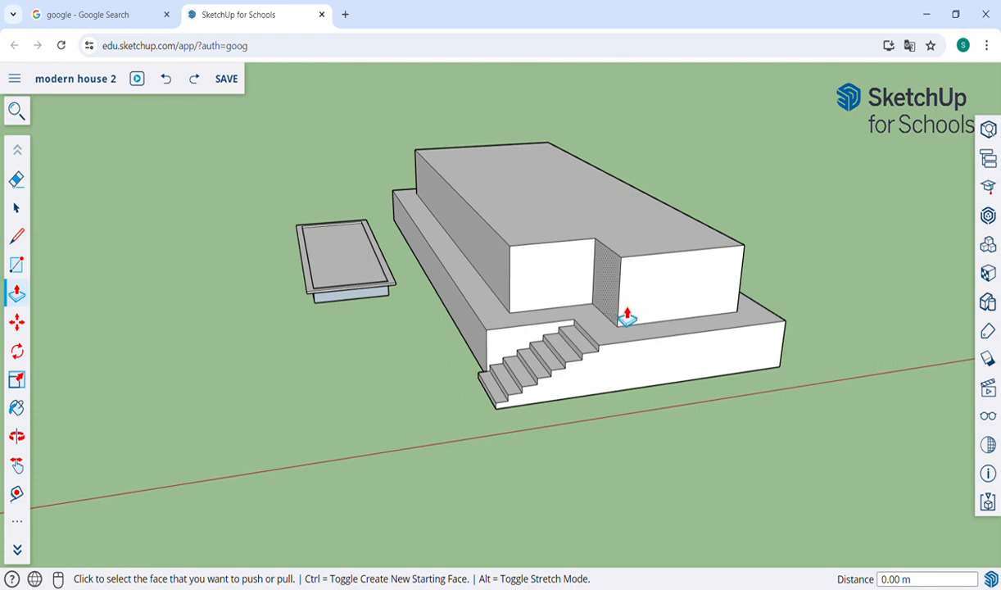
pyautogui.click(615, 297)
pyautogui.click(676, 312)
pyautogui.click(676, 312)
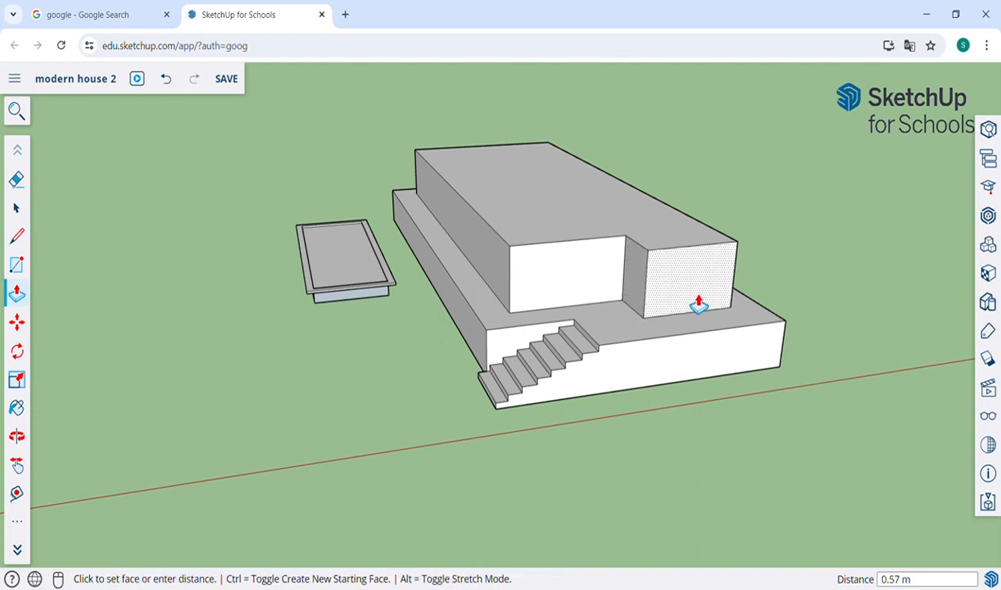
pyautogui.click(579, 287)
# Step: Push the left front wall back, set the right block's front at 2.96 m, and pull the left side 0.41 m
pyautogui.click(545, 277)
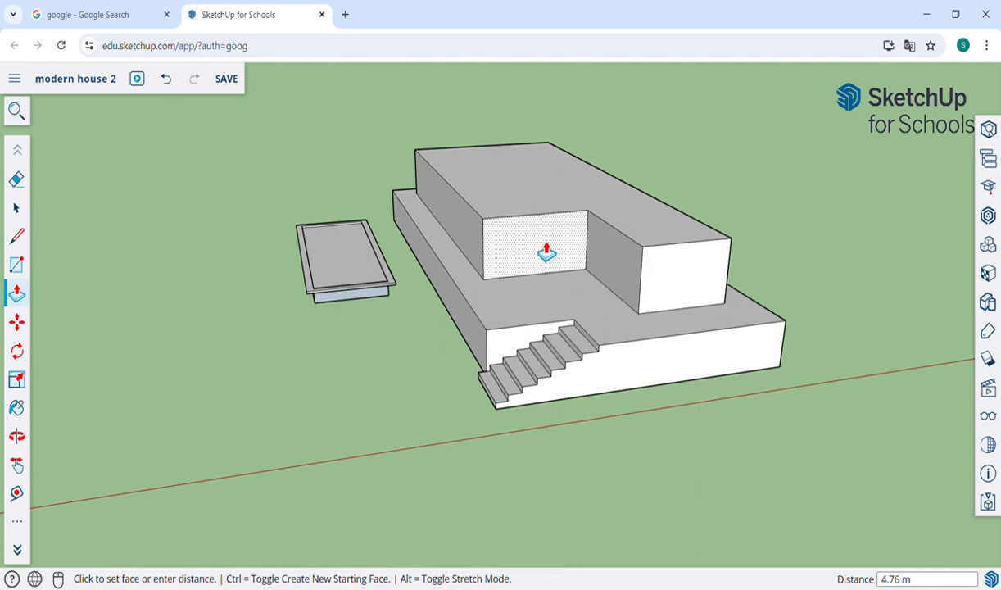
pyautogui.click(546, 250)
pyautogui.click(661, 246)
pyautogui.click(656, 258)
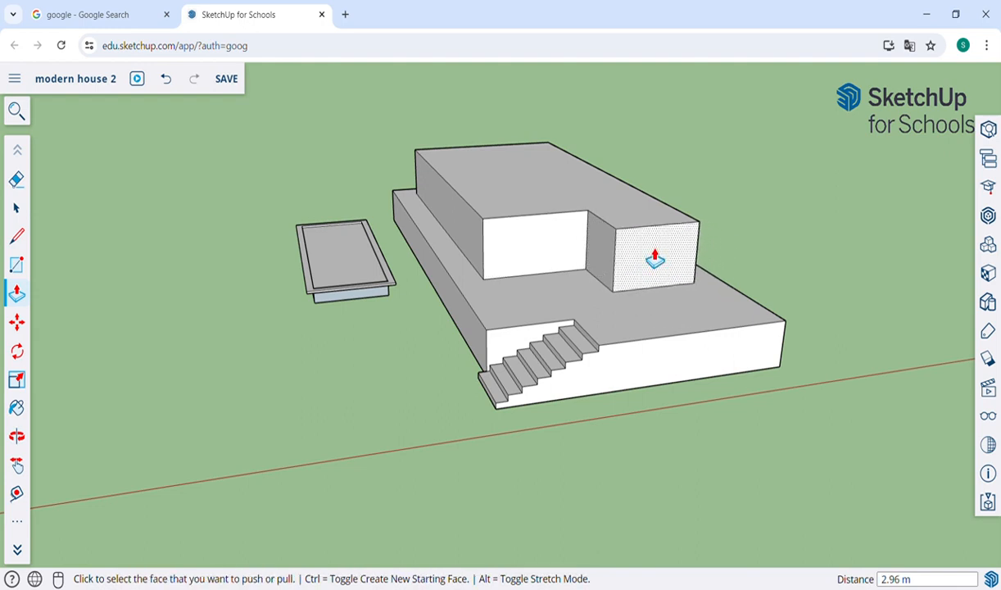
pyautogui.click(474, 254)
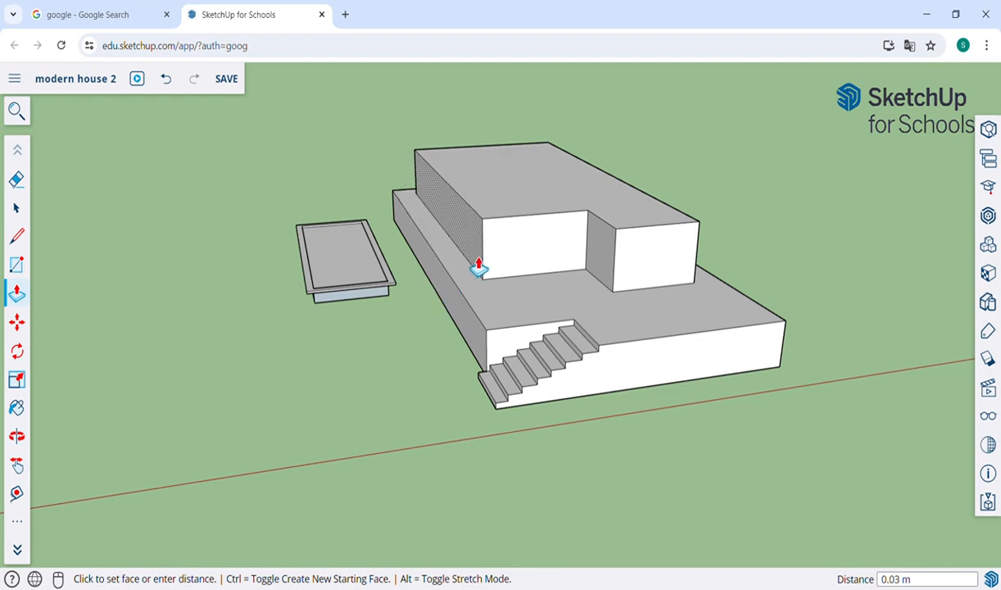
pyautogui.click(477, 271)
# Step: Push the upper block's end face back 1.43 m
pyautogui.press('o')
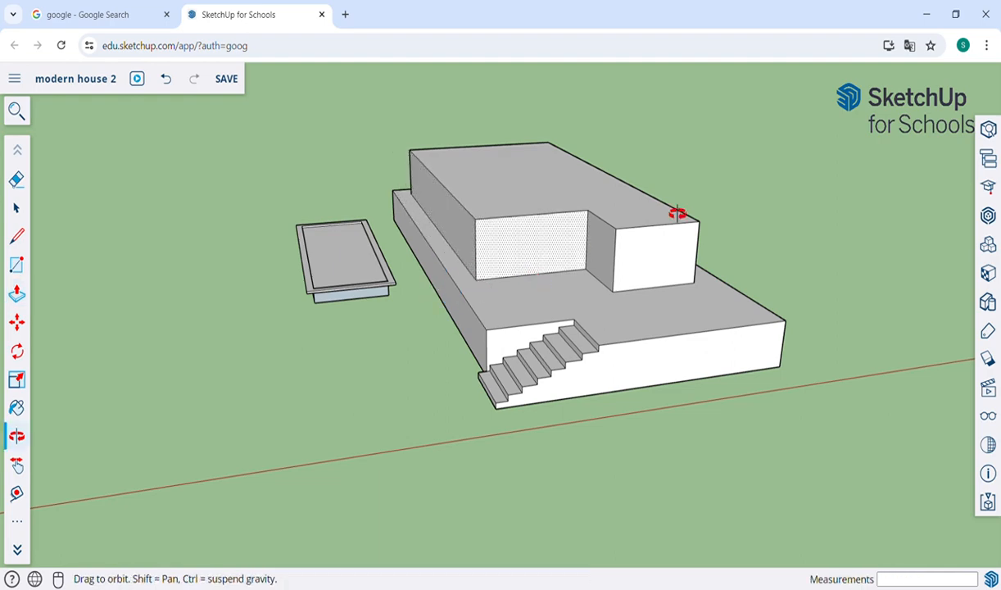
pyautogui.moveTo(677, 214); pyautogui.dragTo(510, 358)
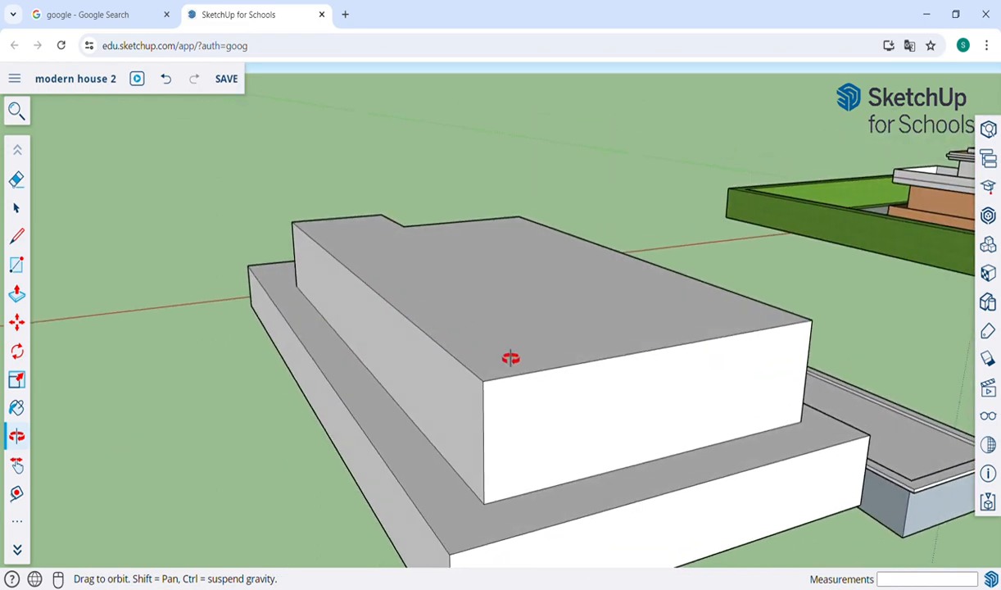
pyautogui.press('p')
pyautogui.click(614, 426)
pyautogui.click(595, 397)
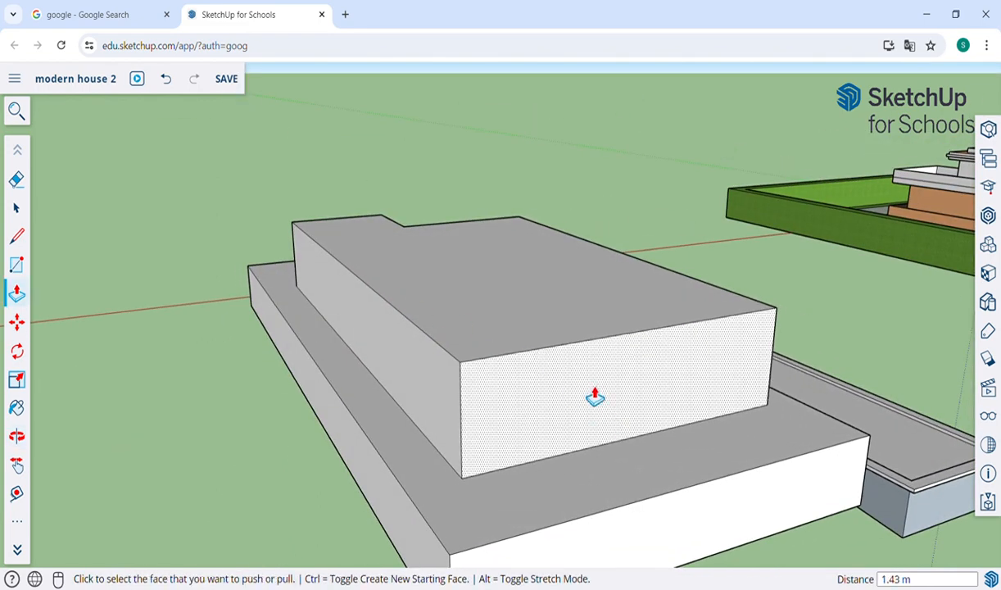
# Step: Push the block's long side face in to 0.67 m, then return to the front view with the stairs
pyautogui.press('o')
pyautogui.moveTo(204, 380); pyautogui.dragTo(307, 384)
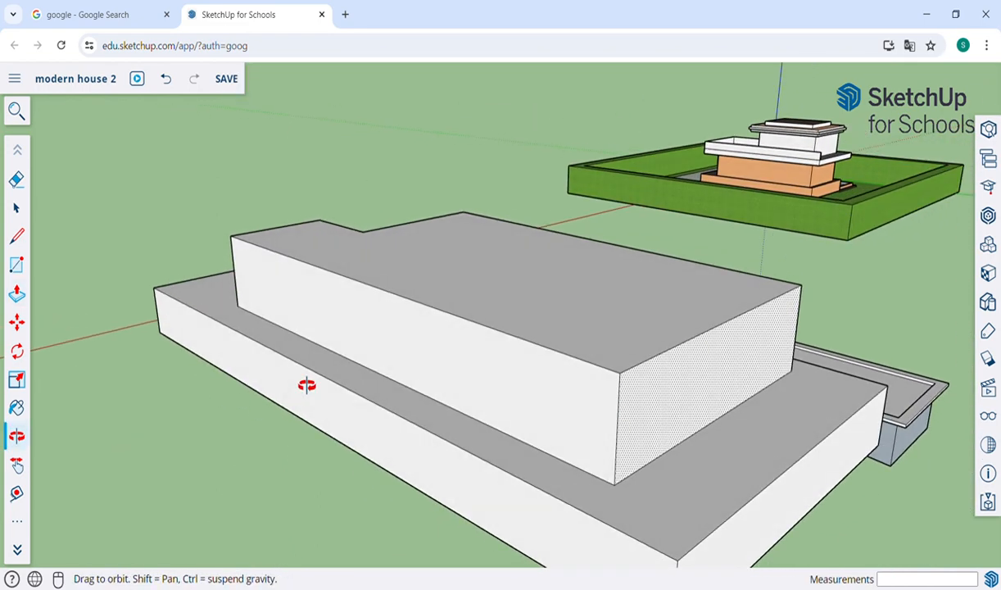
pyautogui.press('p')
pyautogui.click(390, 361)
pyautogui.click(395, 364)
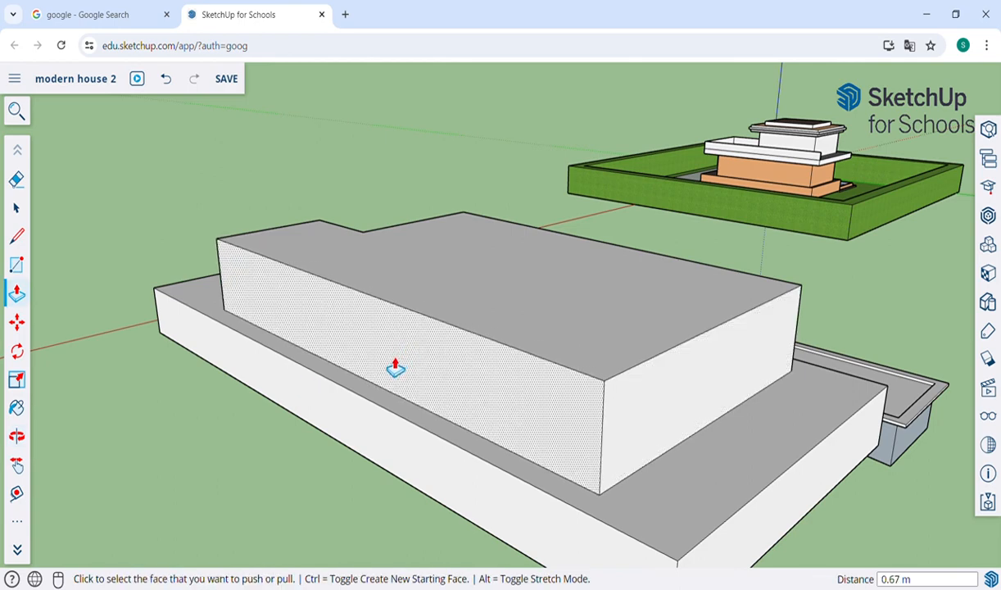
pyautogui.press('o')
pyautogui.moveTo(132, 282); pyautogui.dragTo(607, 281)
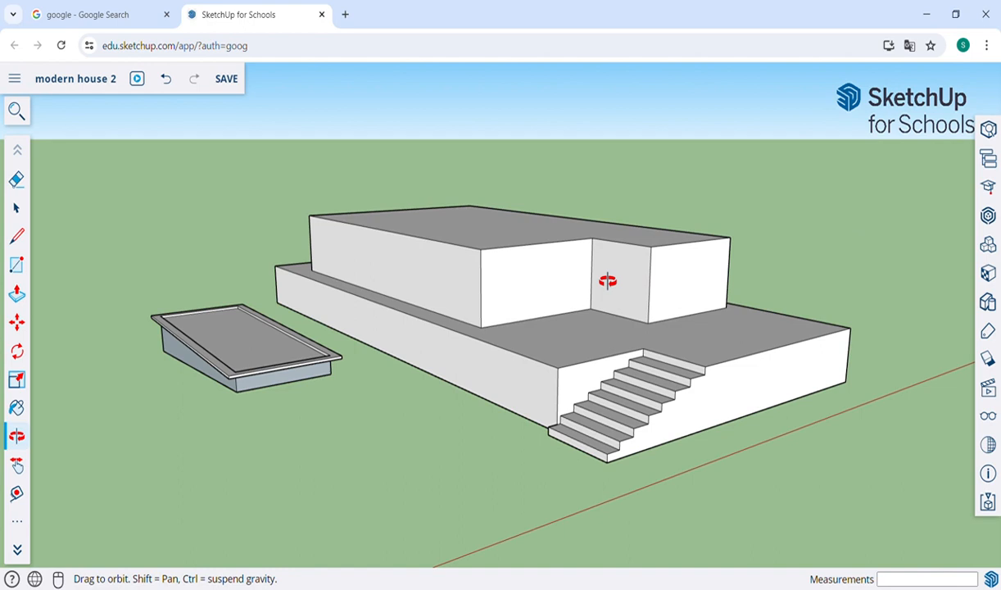
pyautogui.press('r')
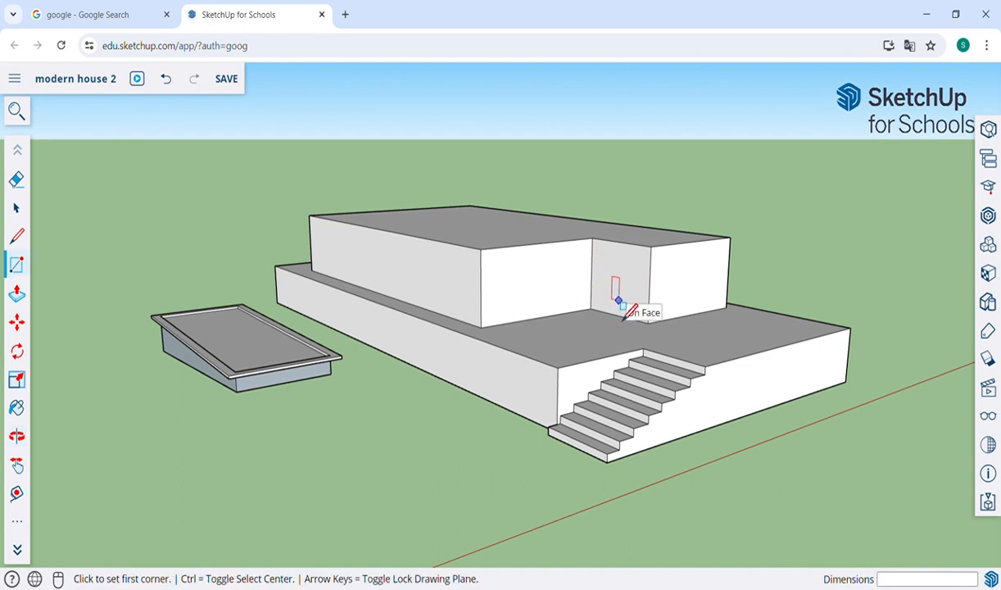
# Step: Offset the recessed wall, right wing front and long wall faces inward by 0.22 m
pyautogui.press('f')
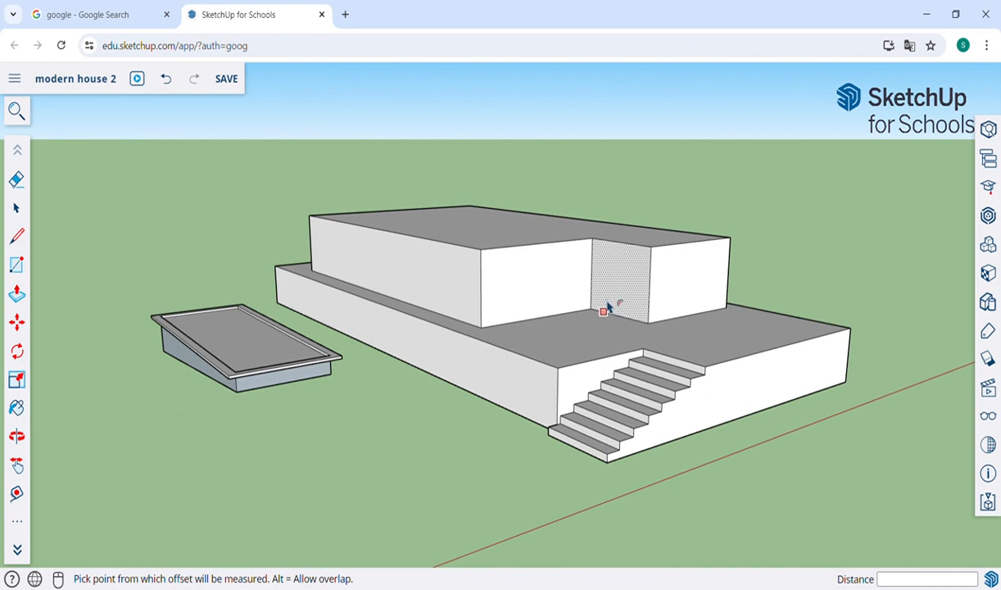
pyautogui.click(607, 305)
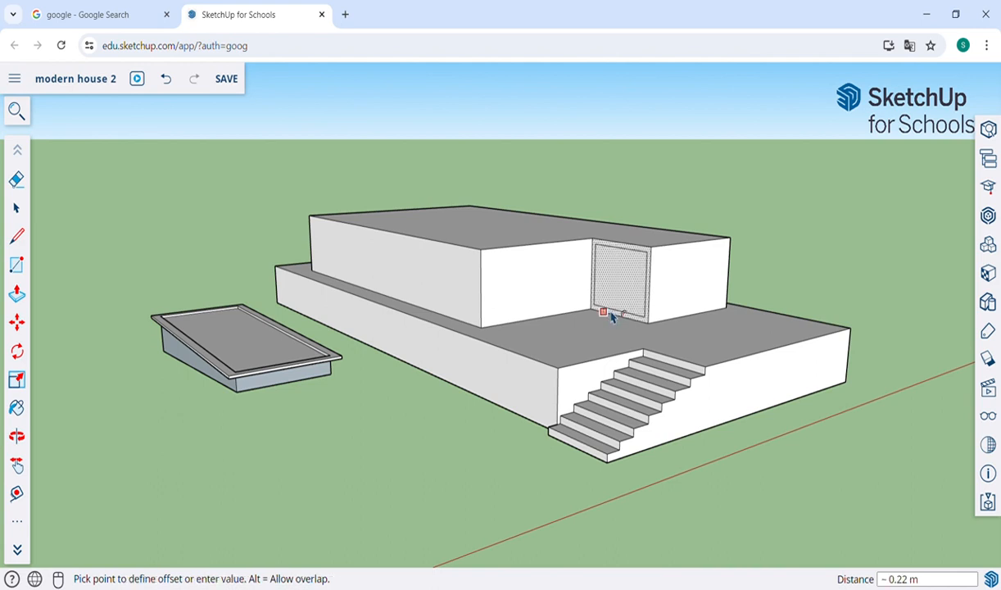
pyautogui.click(611, 317)
pyautogui.scroll(4, 610, 286)
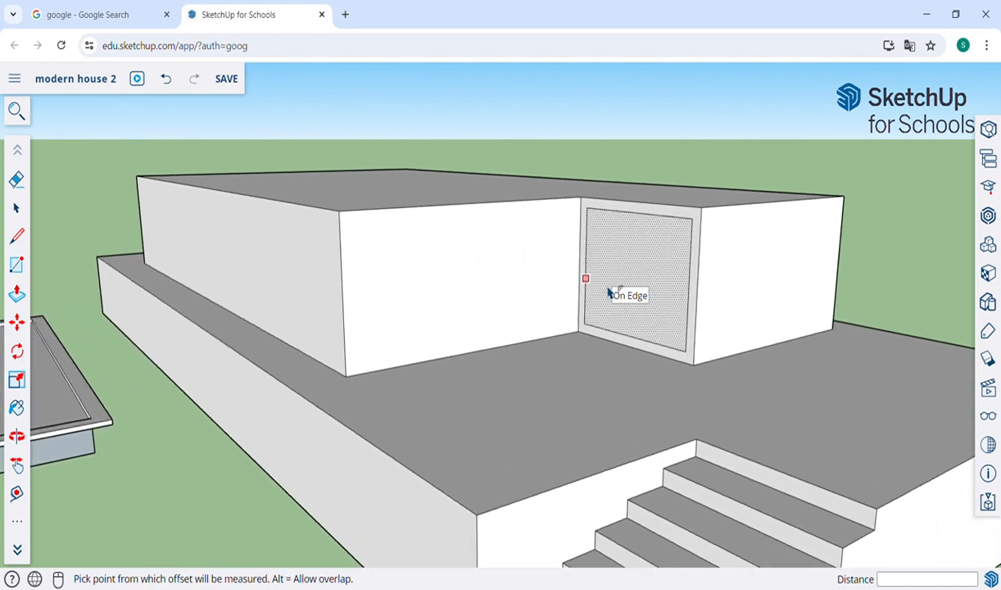
pyautogui.click(729, 334)
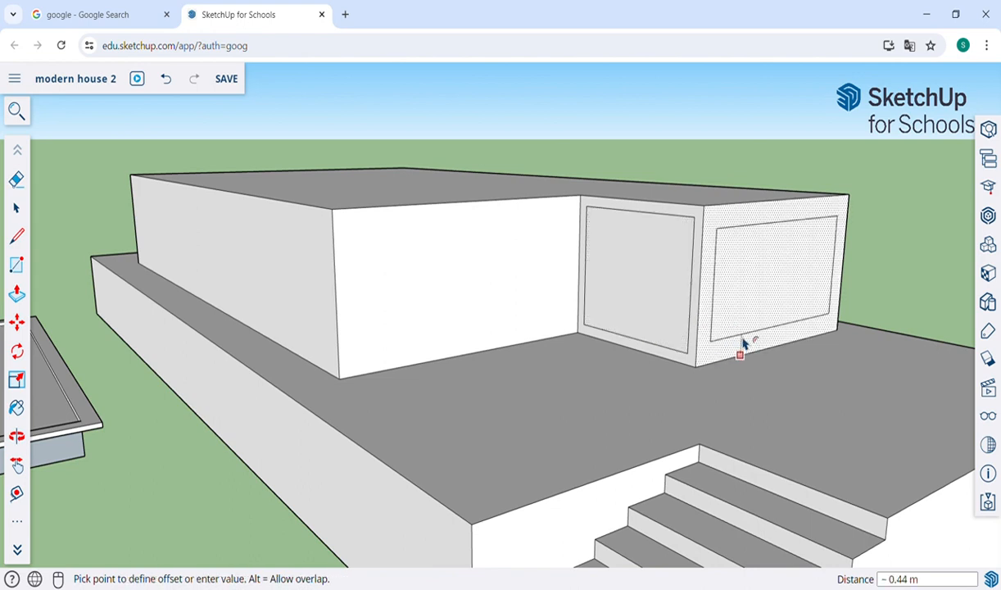
pyautogui.click(698, 352)
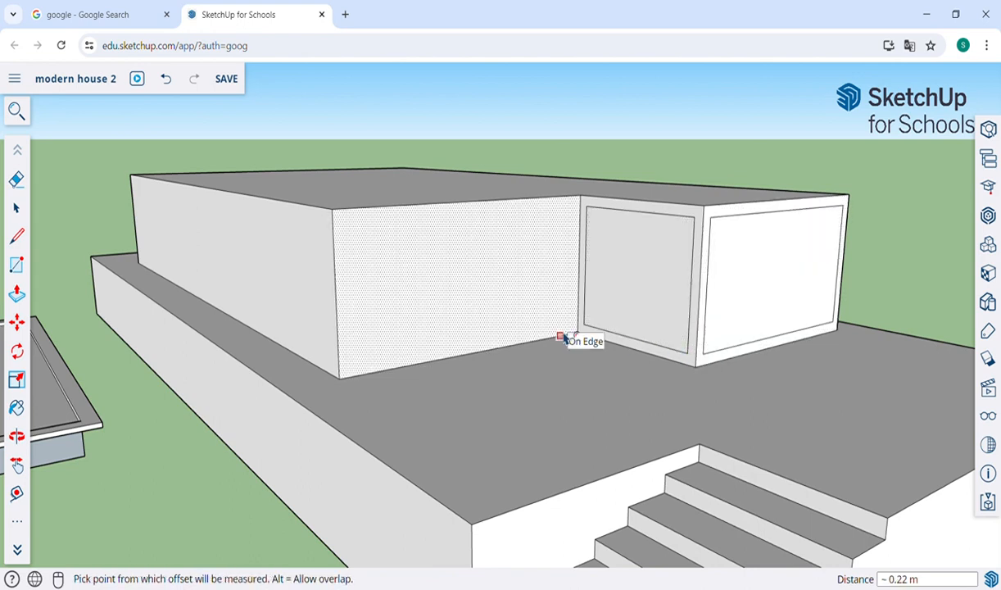
pyautogui.click(422, 359)
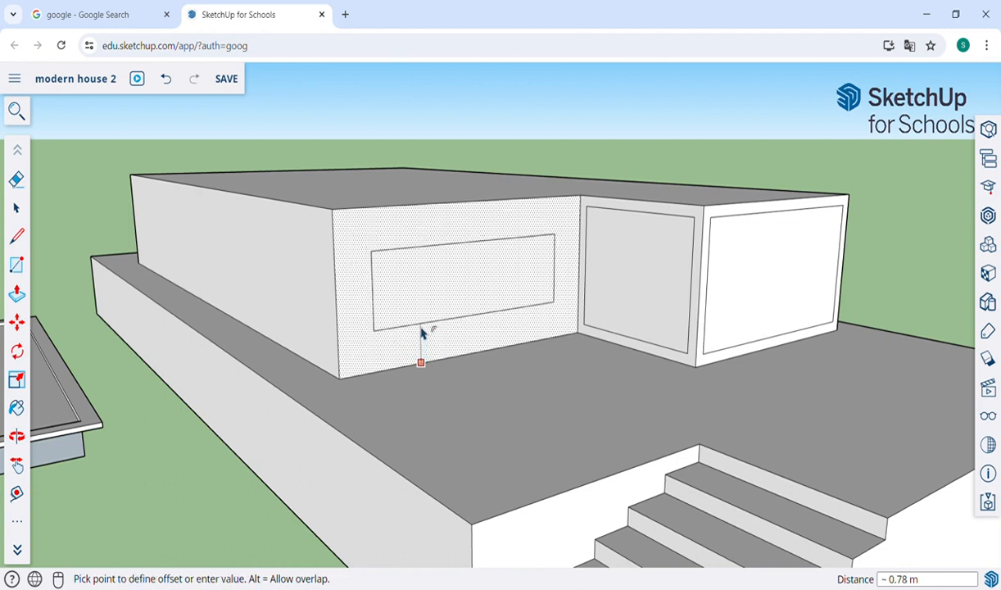
pyautogui.click(589, 332)
# Step: Split the inset with a vertical line and erase its right-hand part and leftover edges
pyautogui.press('l')
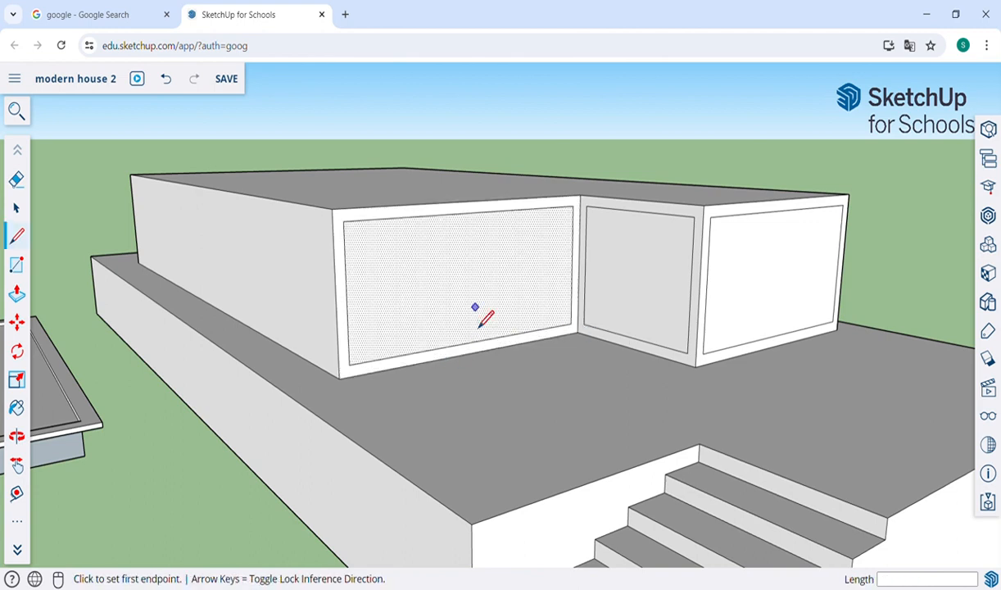
pyautogui.click(501, 211)
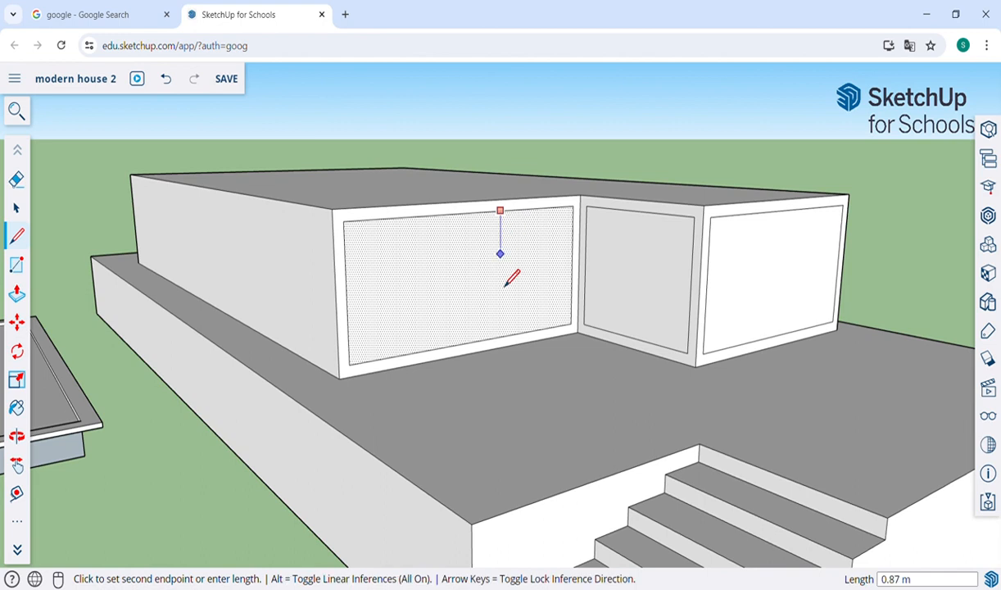
pyautogui.click(501, 336)
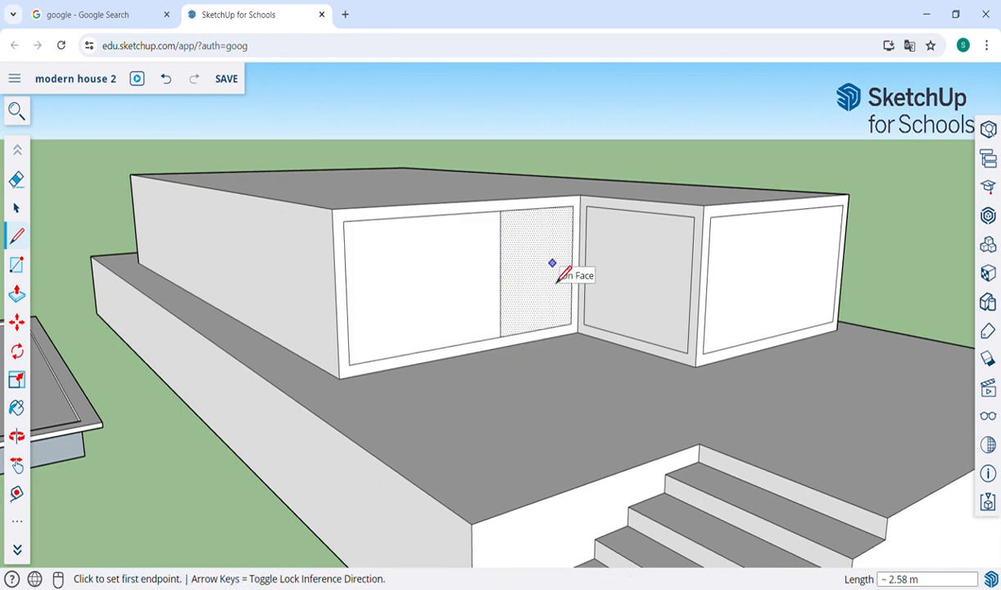
pyautogui.press('e')
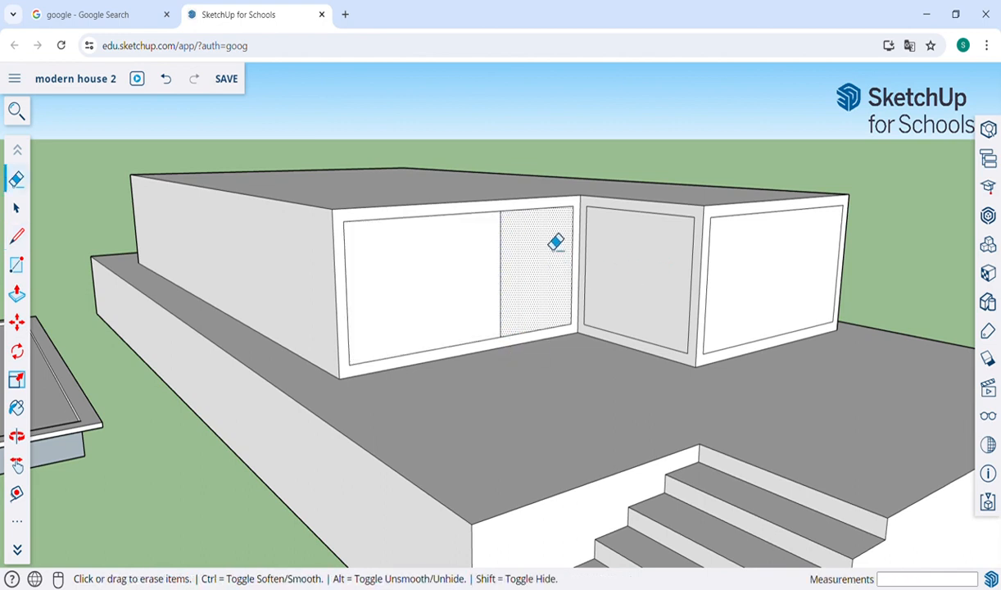
pyautogui.click(554, 221)
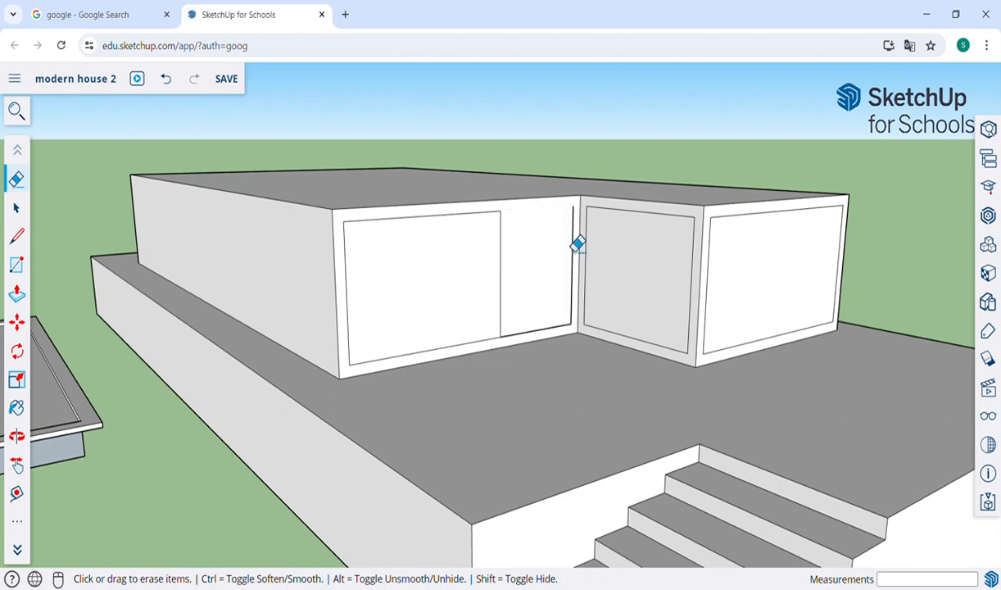
pyautogui.moveTo(577, 243); pyautogui.dragTo(572, 318)
pyautogui.click(543, 333)
# Step: Draw a 1.20 m by 2.51 m door rectangle up from the wall's base
pyautogui.press('r')
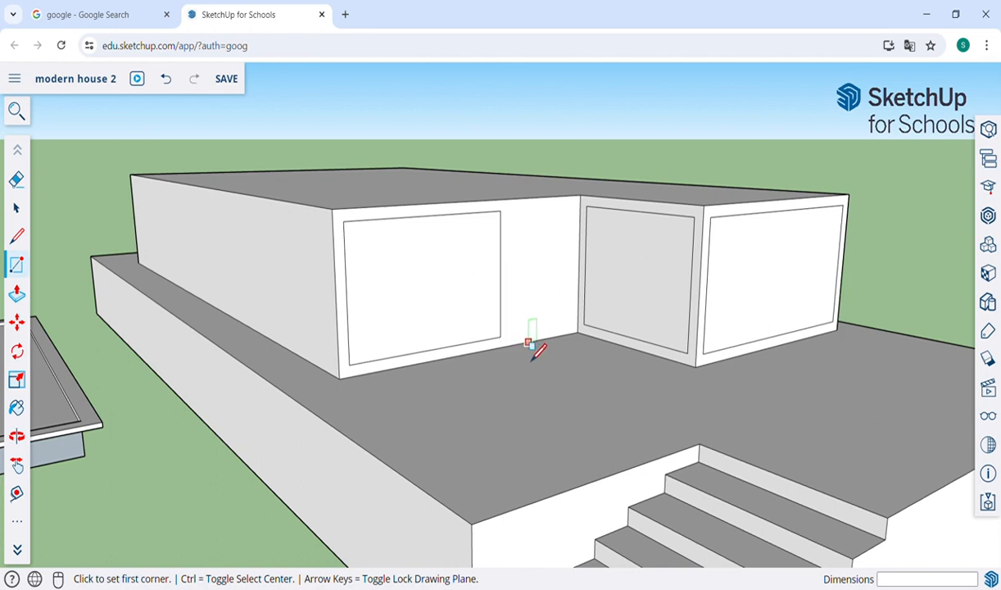
pyautogui.click(525, 342)
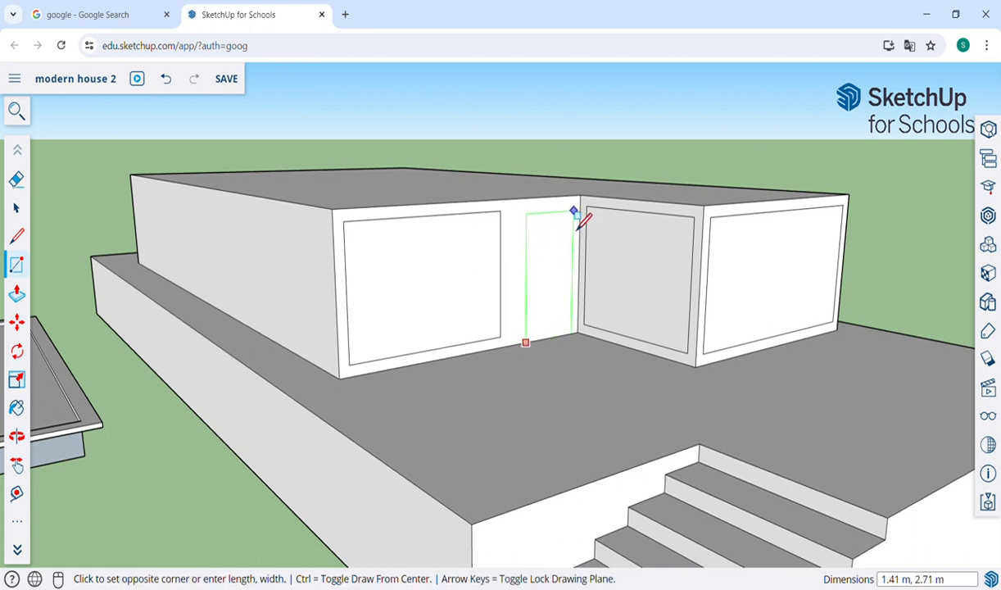
pyautogui.click(568, 223)
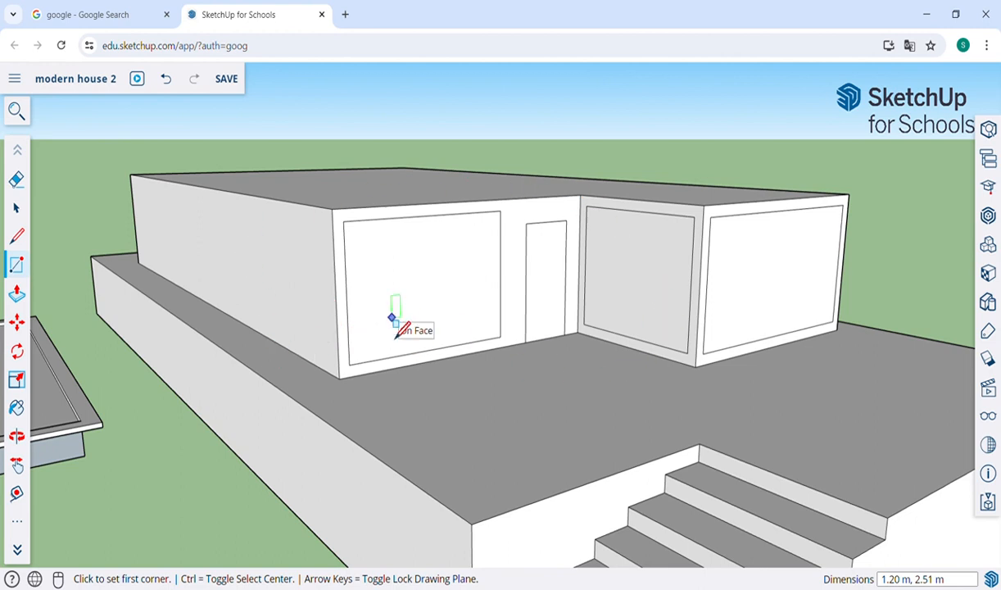
pyautogui.moveTo(401, 326); pyautogui.dragTo(401, 330, button='middle')
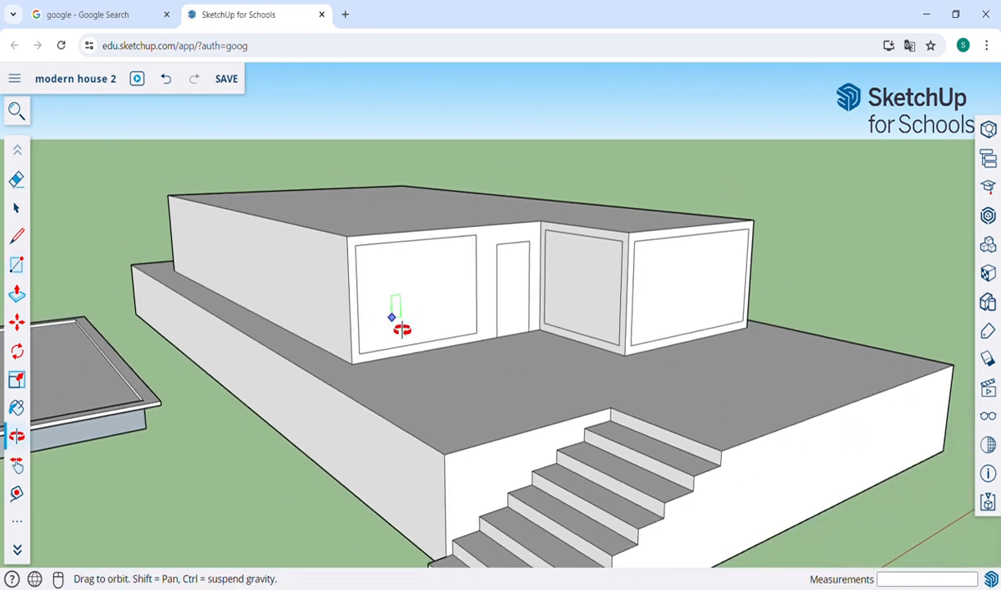
# Step: Pan and orbit over the coloured reference house to inspect its pool, stairs and deck
pyautogui.moveTo(665, 310); pyautogui.dragTo(574, 360)
pyautogui.scroll(-5, 412, 302)
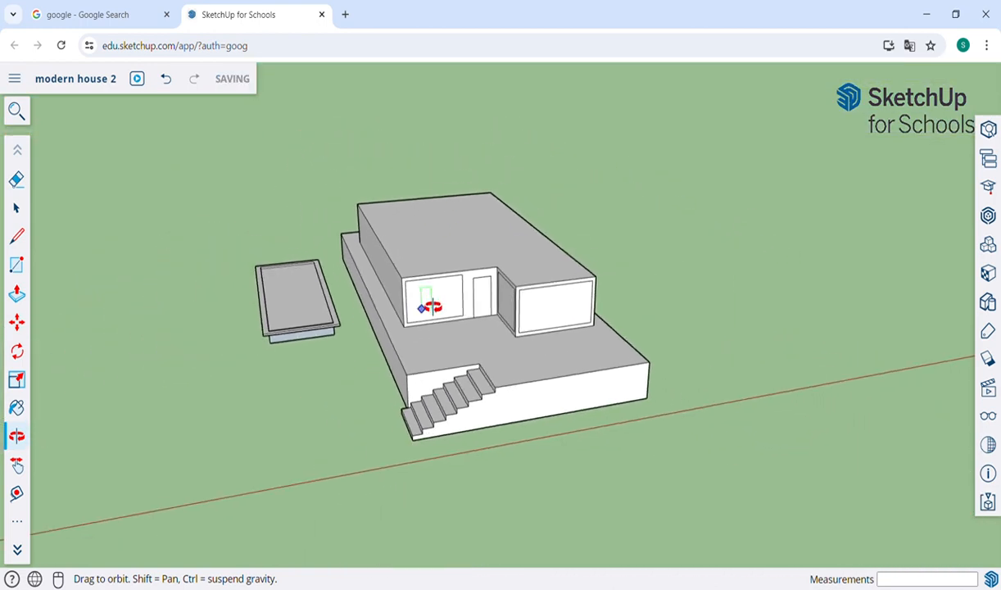
pyautogui.press('shift')
pyautogui.moveTo(325, 315); pyautogui.dragTo(834, 250)
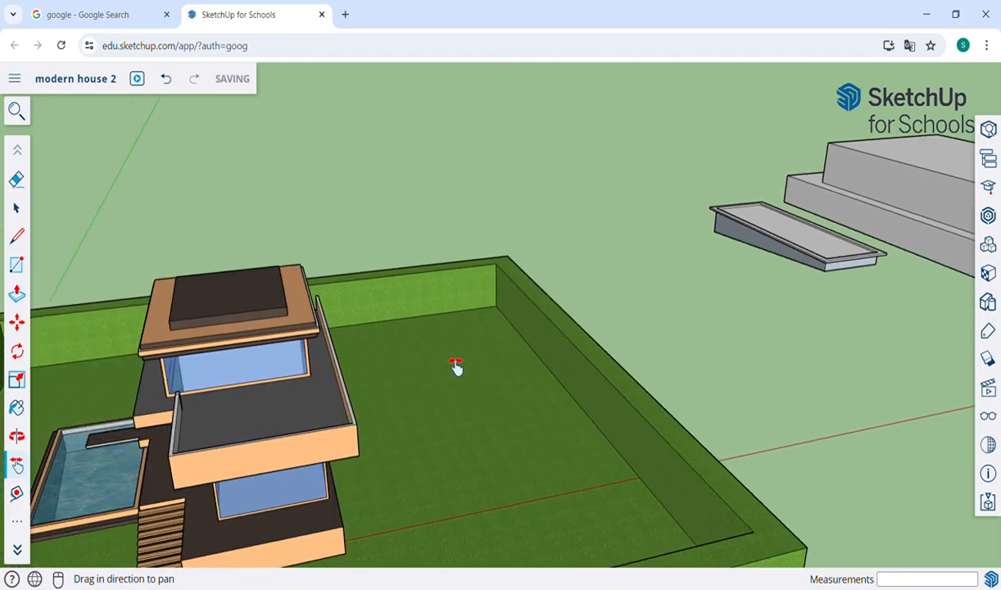
pyautogui.moveTo(458, 366); pyautogui.dragTo(736, 293)
pyautogui.scroll(3, 736, 293)
pyautogui.scroll(1, 736, 292)
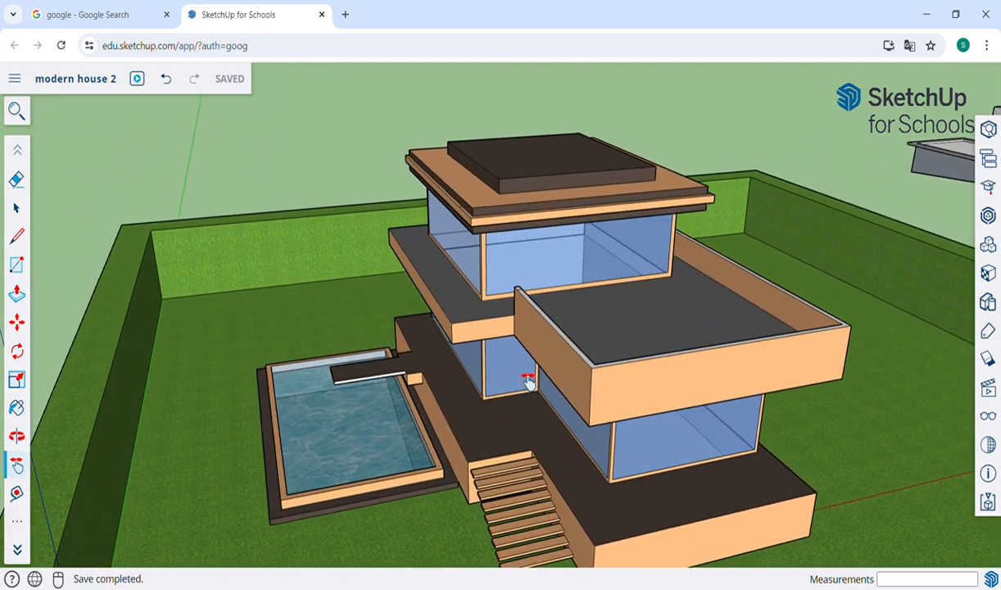
pyautogui.moveTo(529, 390); pyautogui.dragTo(503, 274, button='middle')
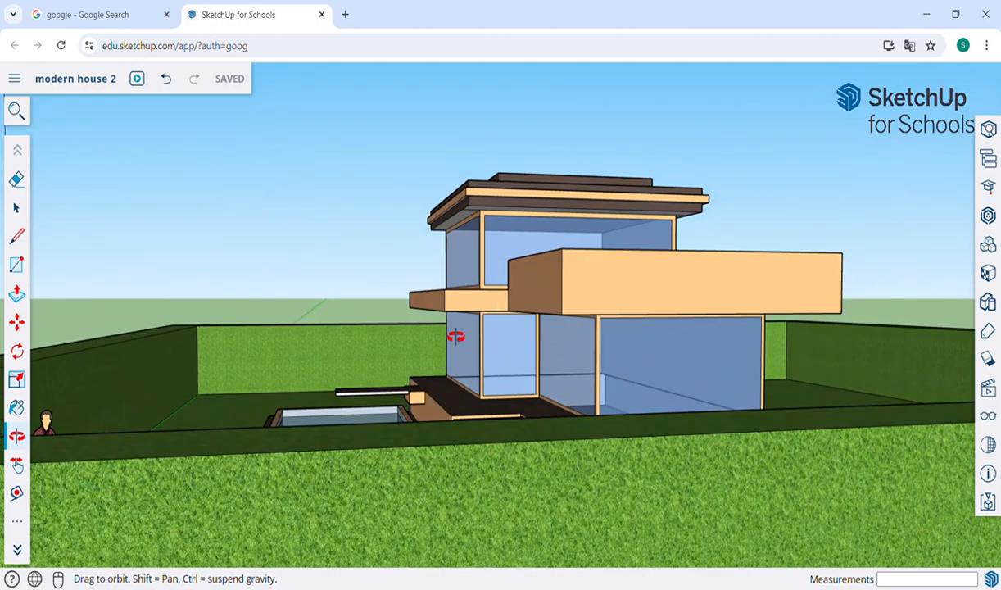
pyautogui.moveTo(666, 334); pyautogui.dragTo(622, 344)
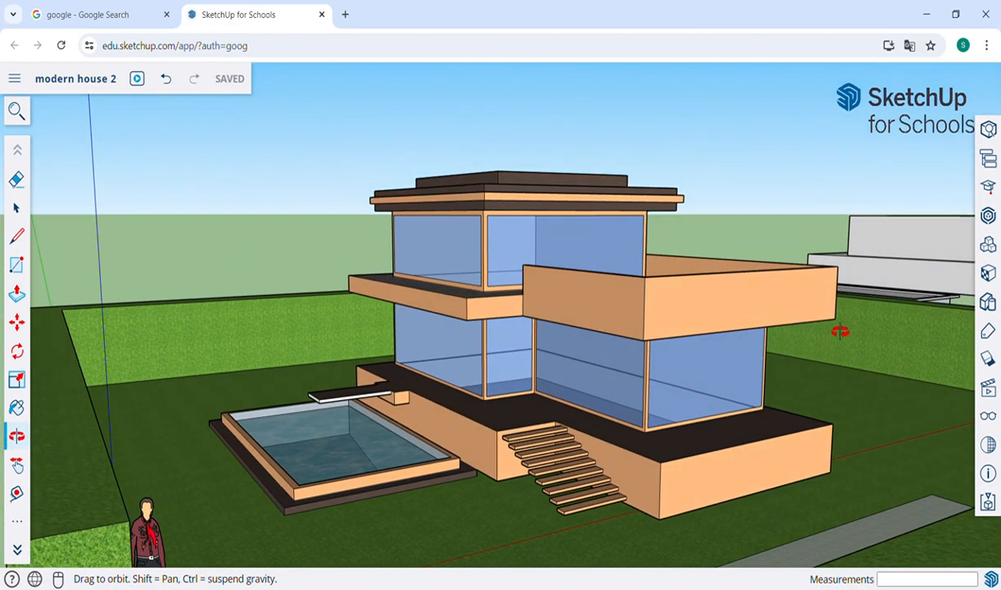
# Step: Pan back to the white house and orbit to look down on its flat roof
pyautogui.press('h')
pyautogui.moveTo(818, 322); pyautogui.dragTo(914, 308)
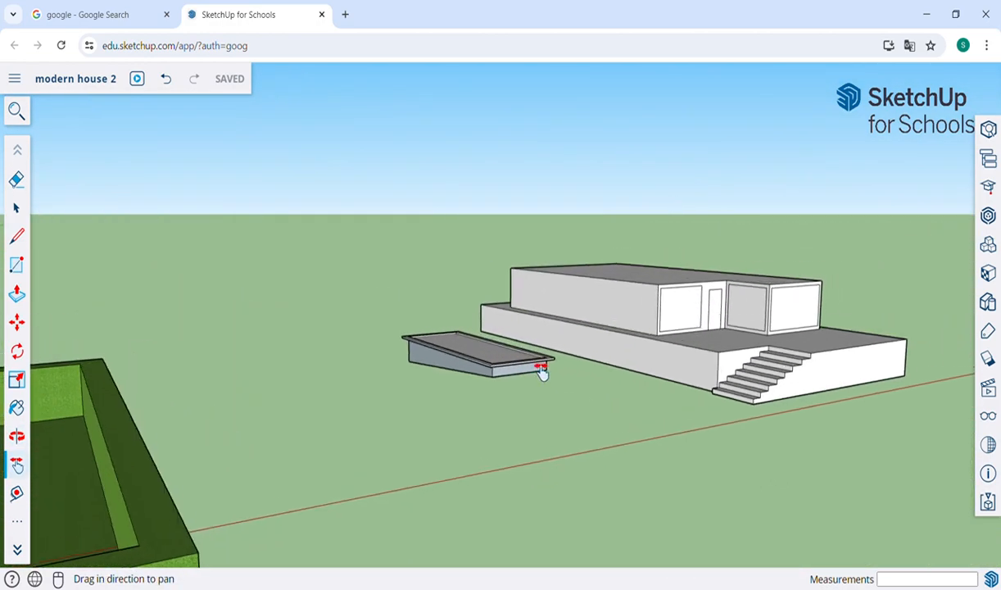
pyautogui.moveTo(540, 368); pyautogui.dragTo(600, 372)
pyautogui.scroll(3, 512, 326)
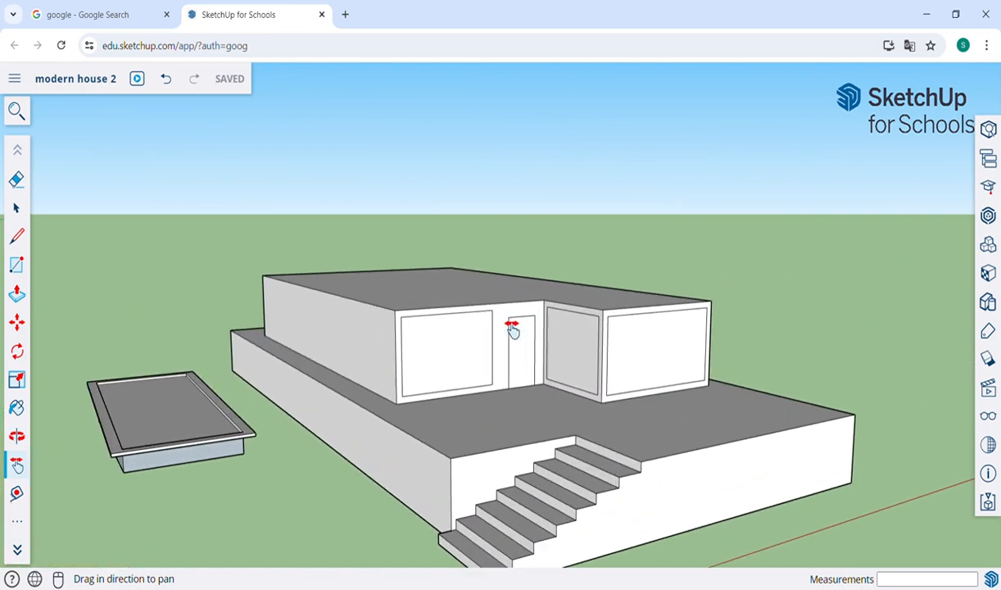
pyautogui.press('o')
pyautogui.moveTo(528, 272); pyautogui.dragTo(440, 367)
pyautogui.press('p')
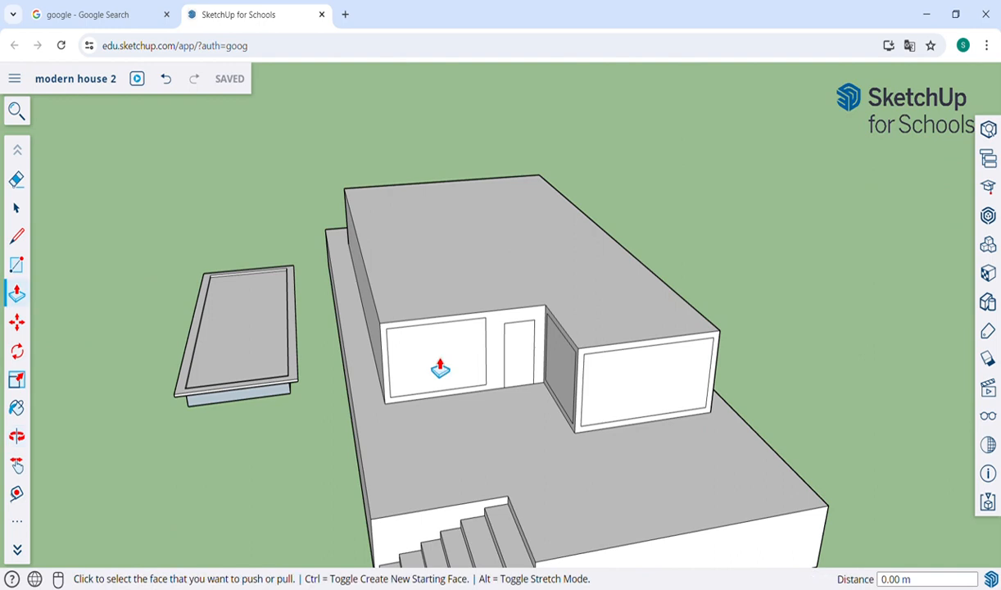
# Step: Raise the flat roof face to a 0.52 m thickness
pyautogui.click(434, 278)
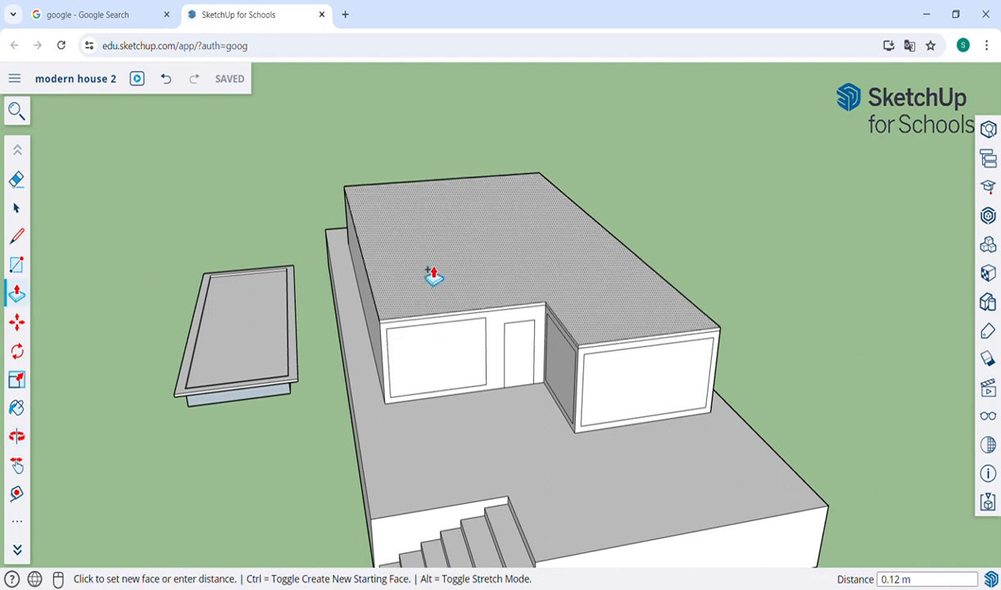
pyautogui.click(431, 266)
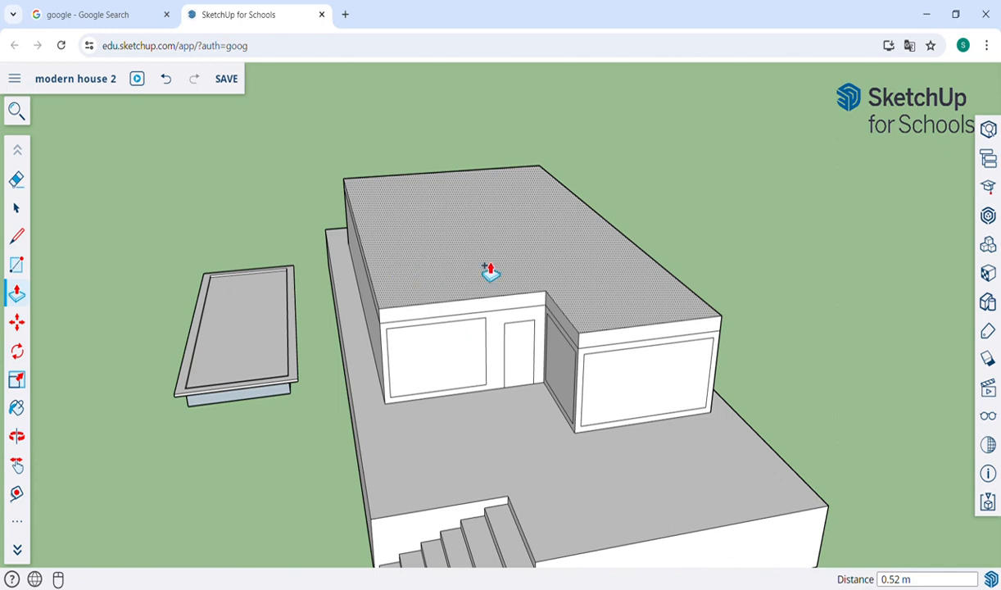
pyautogui.press('Escape')
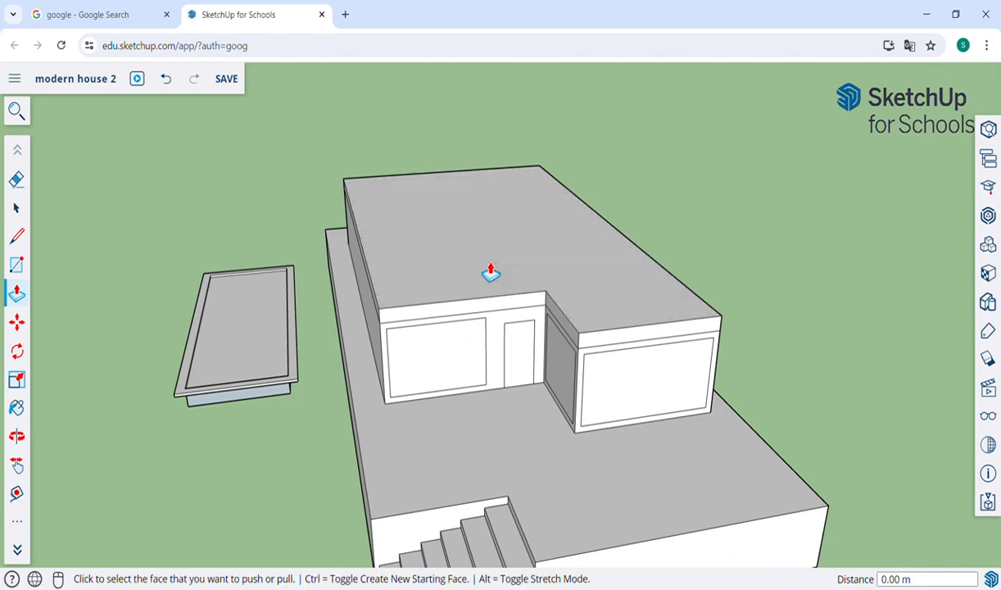
# Step: Pull the upper wall bands outward 5.66 m, 2.05 m and about 4.73 m to form the overhang
pyautogui.click(644, 346)
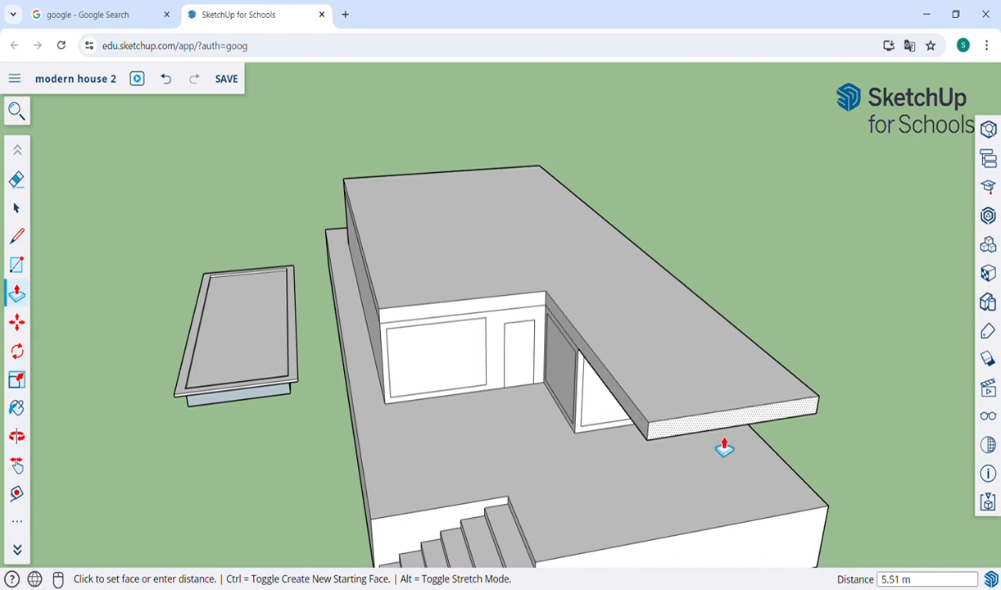
pyautogui.click(717, 551)
pyautogui.click(565, 327)
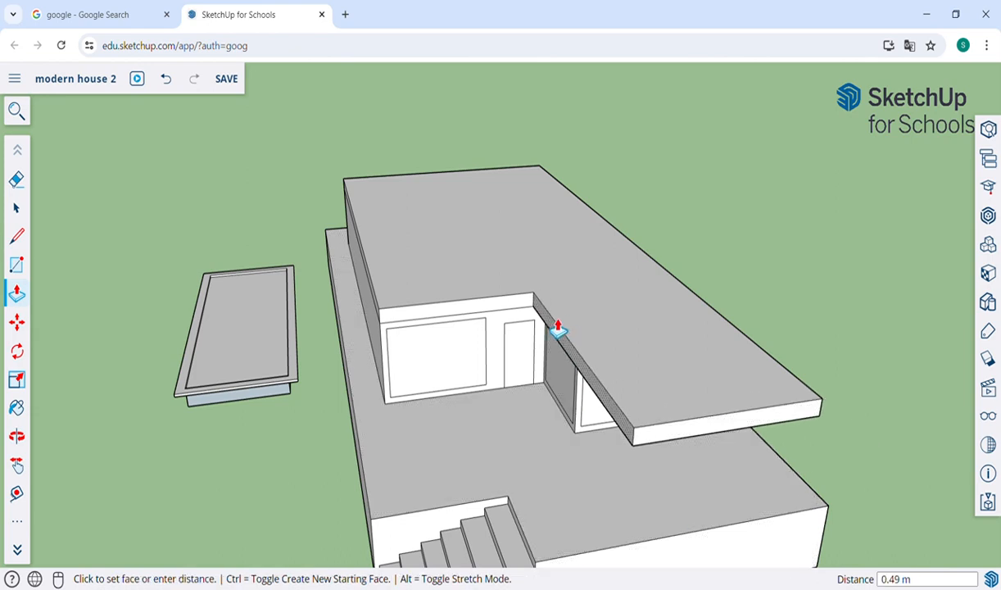
pyautogui.click(514, 339)
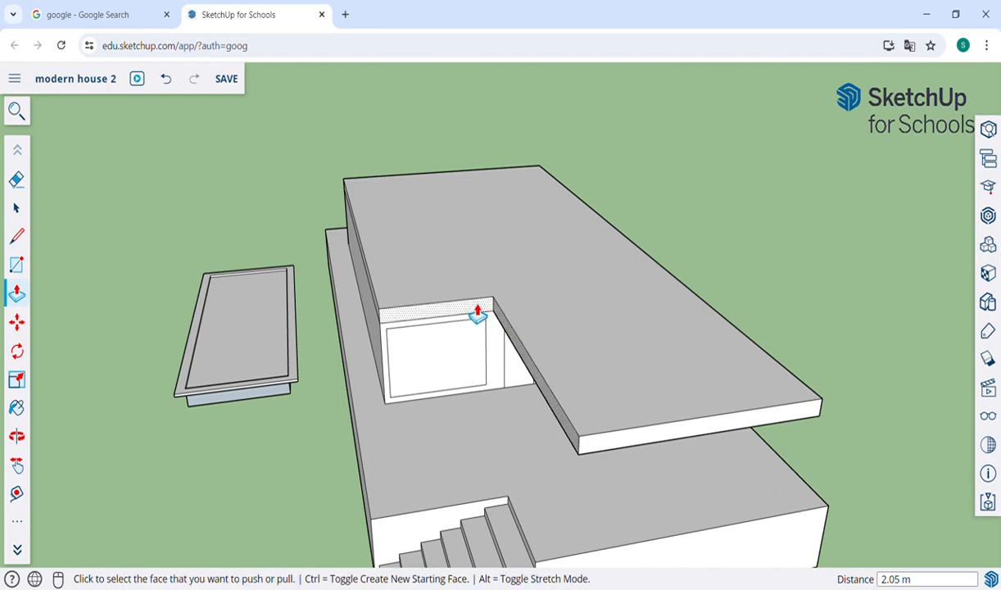
pyautogui.click(476, 312)
pyautogui.click(512, 373)
pyautogui.press('o')
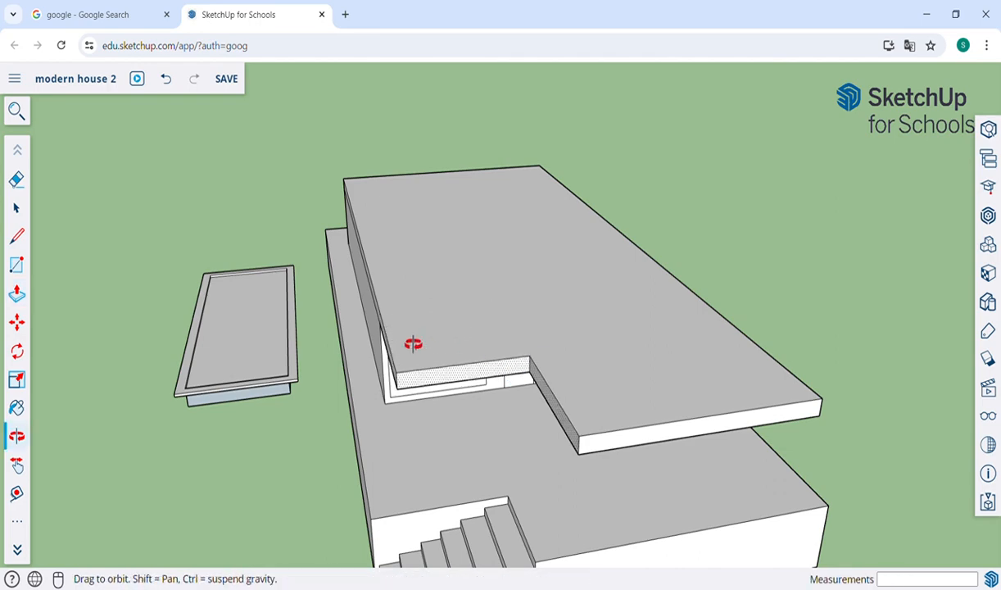
pyautogui.moveTo(401, 331); pyautogui.dragTo(662, 293)
# Step: Pull the roof slab's side edge face out about 3.02 m past the wall
pyautogui.press('p')
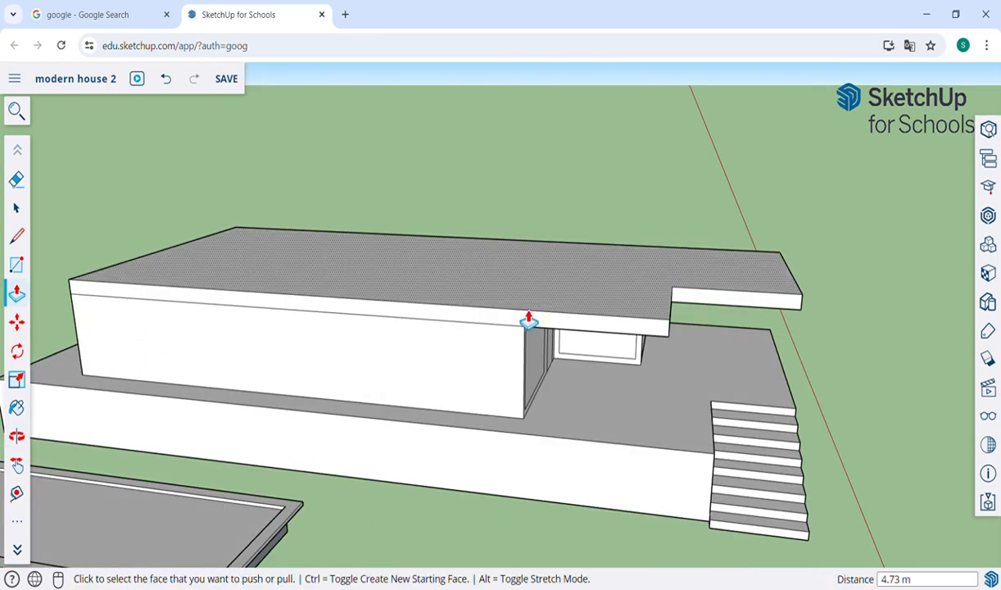
pyautogui.click(507, 323)
pyautogui.press('Escape')
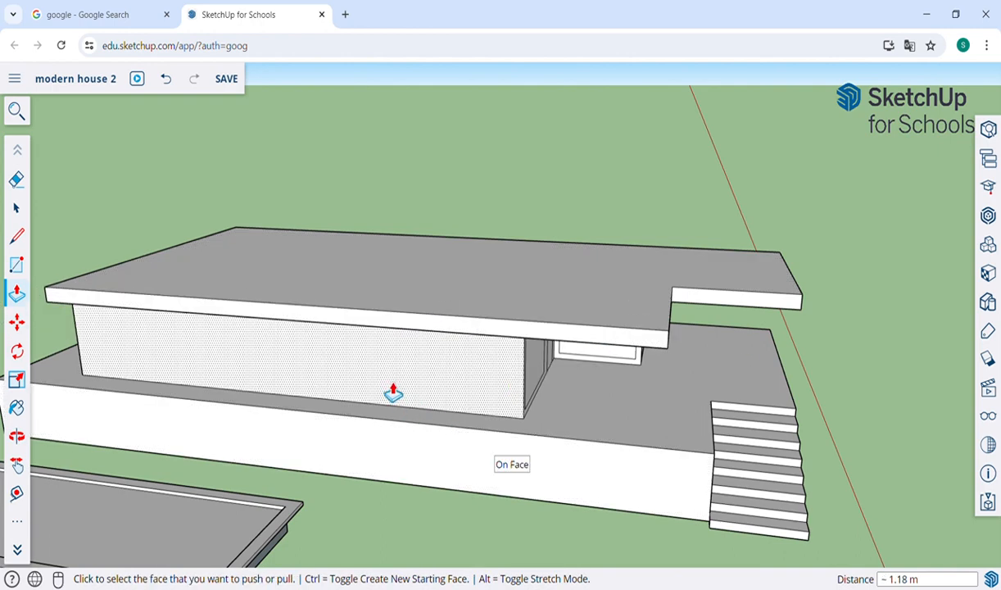
pyautogui.press('o')
pyautogui.moveTo(231, 336); pyautogui.dragTo(724, 274)
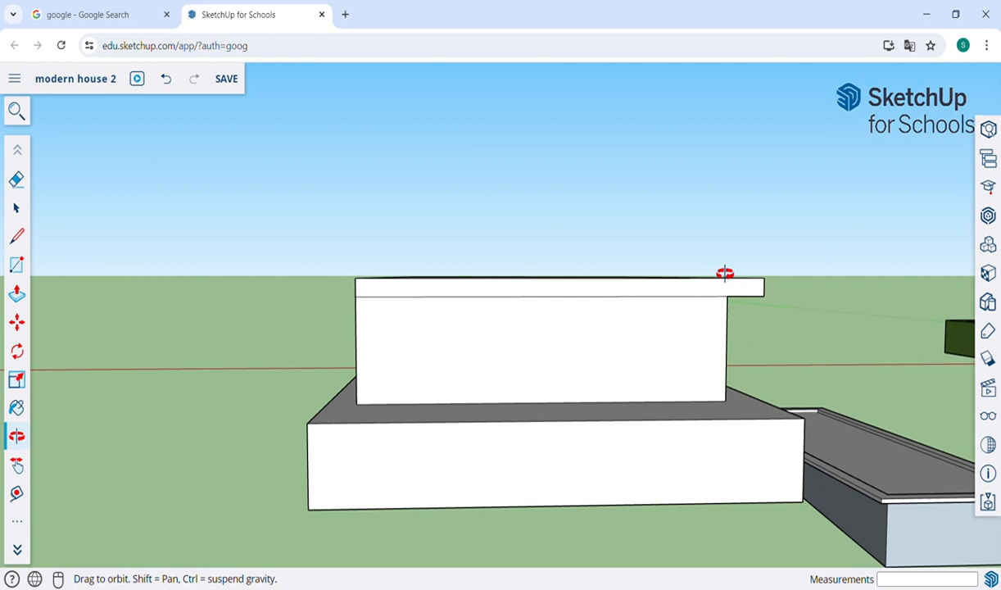
pyautogui.moveTo(467, 363); pyautogui.dragTo(608, 355)
pyautogui.press('p')
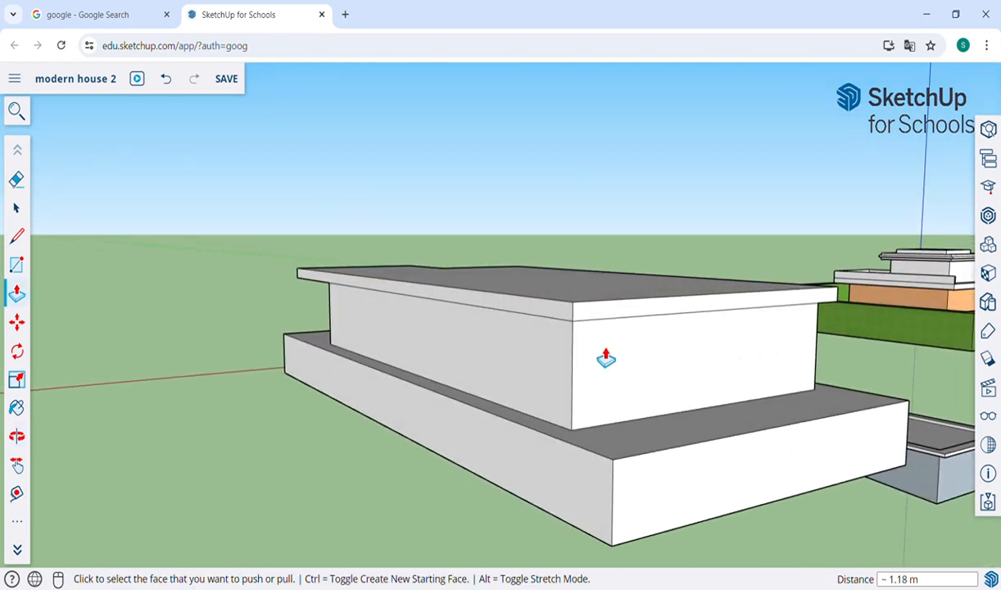
pyautogui.click(598, 322)
pyautogui.click(660, 456)
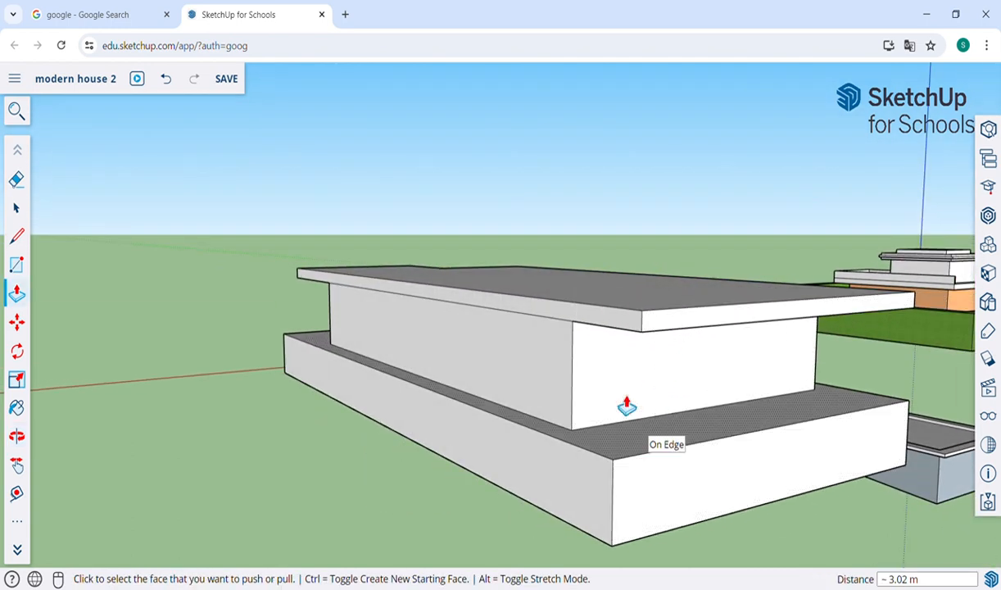
# Step: Extend the roof's front edge face about 0.92 m out to the base face
pyautogui.click(598, 327)
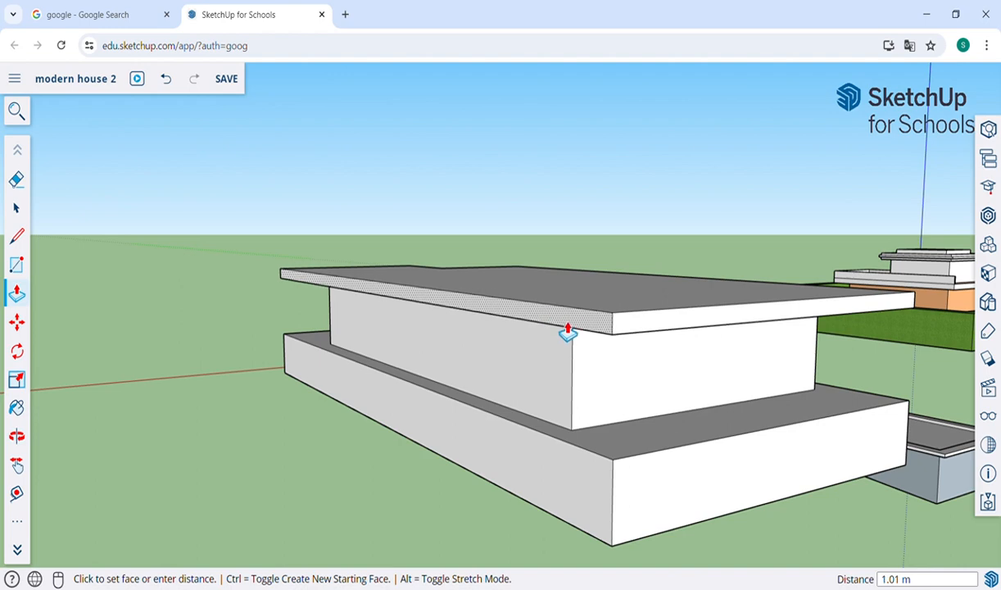
pyautogui.click(567, 455)
pyautogui.press('o')
pyautogui.moveTo(286, 297); pyautogui.dragTo(574, 335)
pyautogui.scroll(2, 636, 333)
pyautogui.press('h')
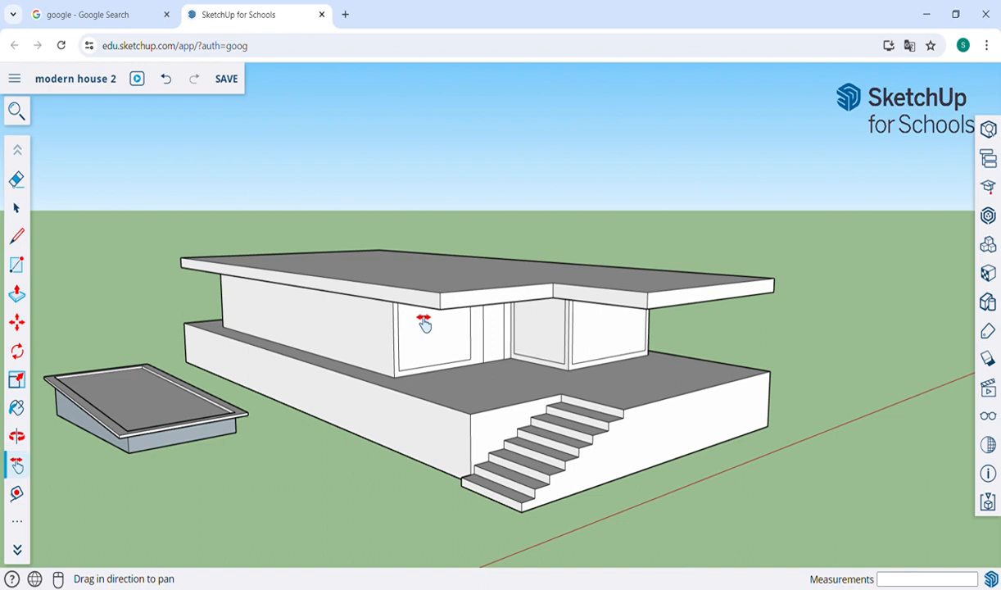
pyautogui.press('o')
pyautogui.moveTo(546, 305); pyautogui.dragTo(429, 316)
pyautogui.moveTo(349, 345); pyautogui.dragTo(430, 336)
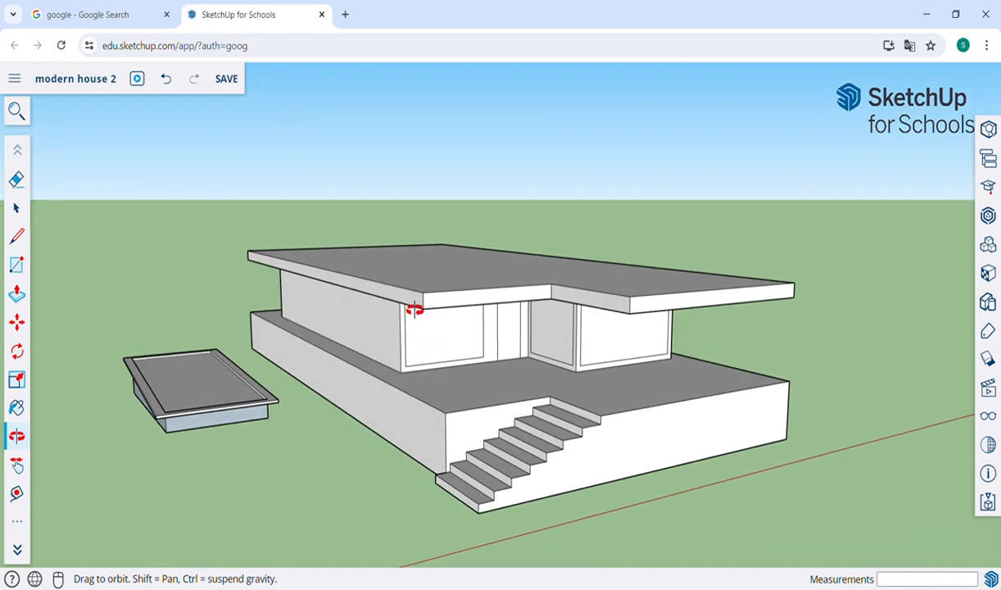
pyautogui.press('p')
pyautogui.click(677, 305)
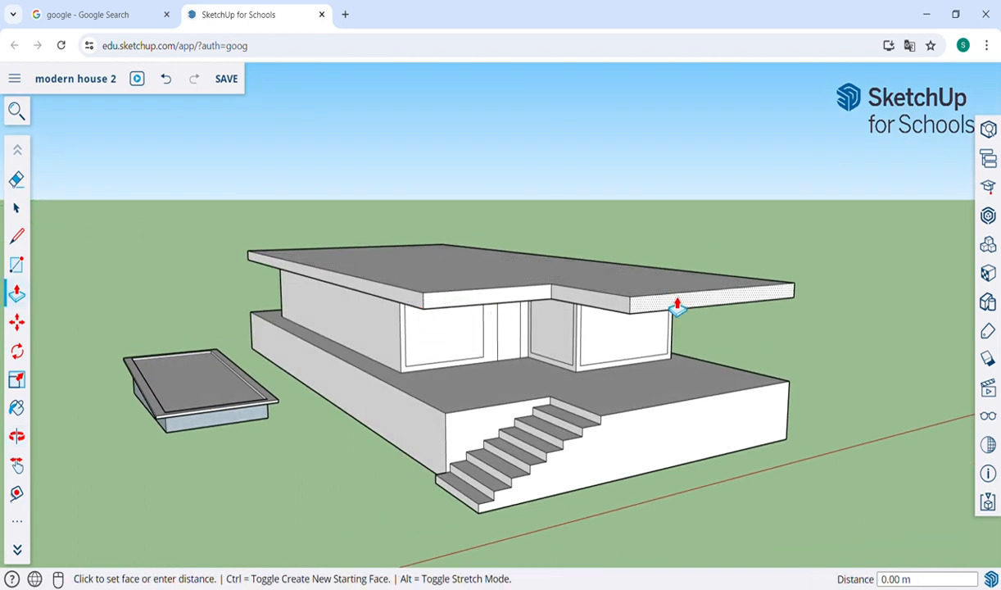
pyautogui.click(906, 373)
pyautogui.press('o')
pyautogui.moveTo(836, 330); pyautogui.dragTo(852, 307)
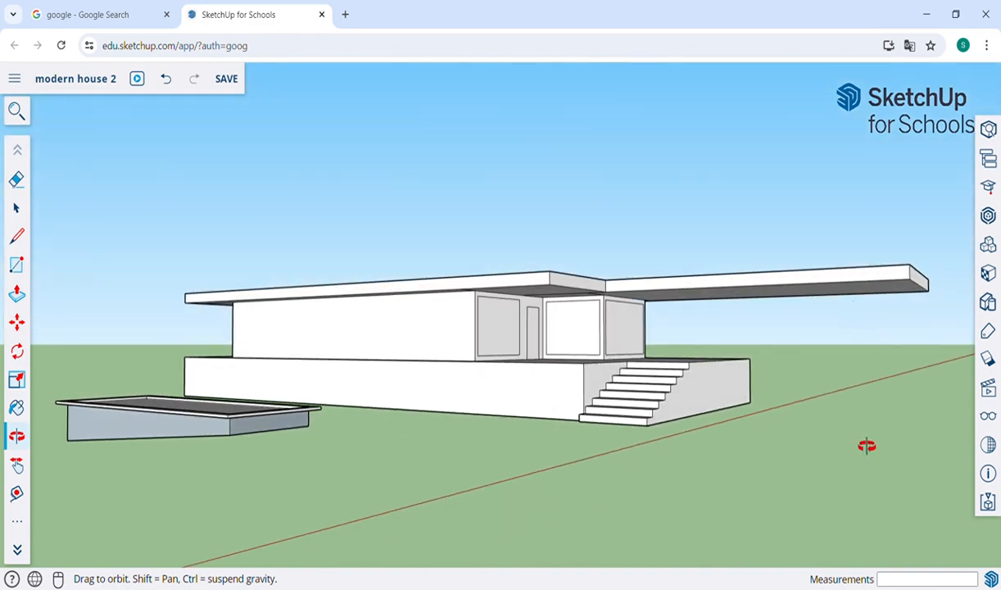
pyautogui.moveTo(864, 422); pyautogui.dragTo(758, 480)
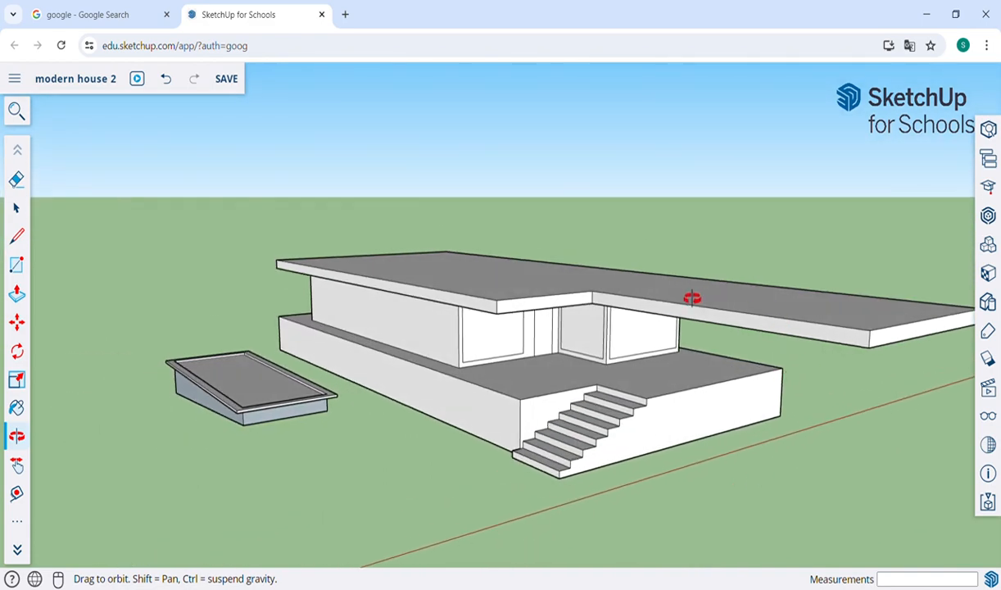
pyautogui.press('p')
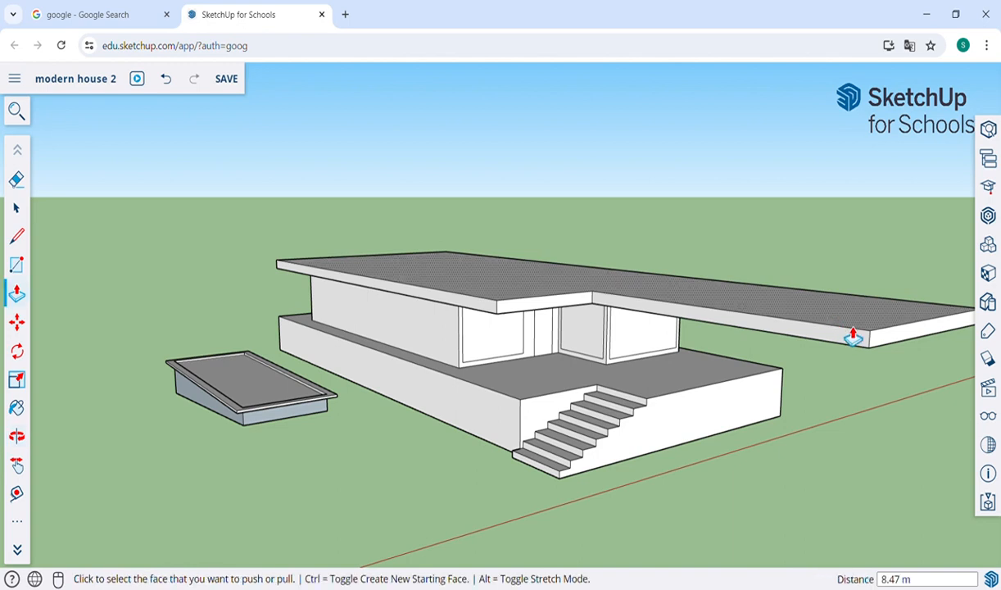
pyautogui.click(855, 335)
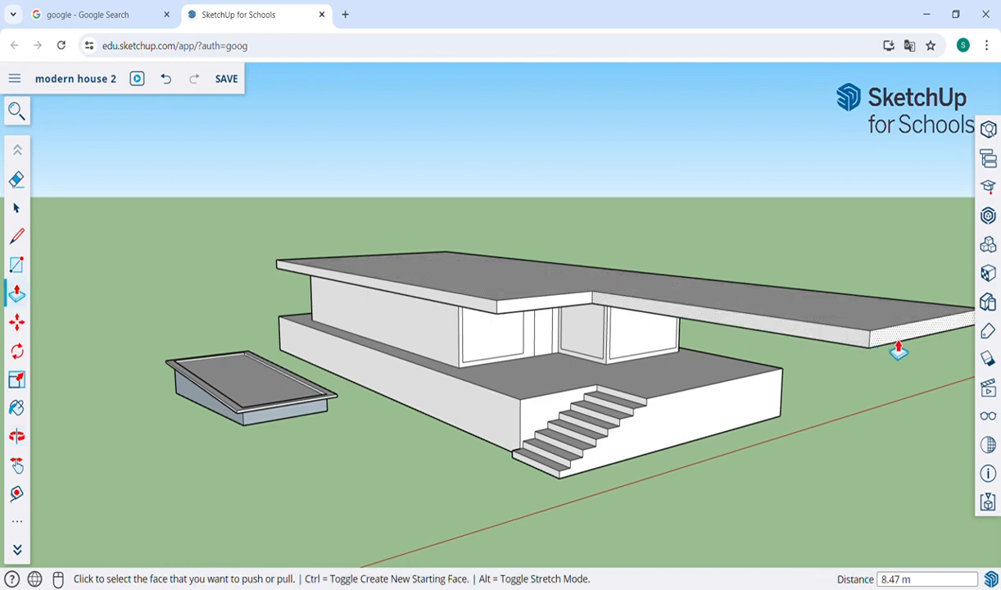
pyautogui.click(691, 436)
pyautogui.press('o')
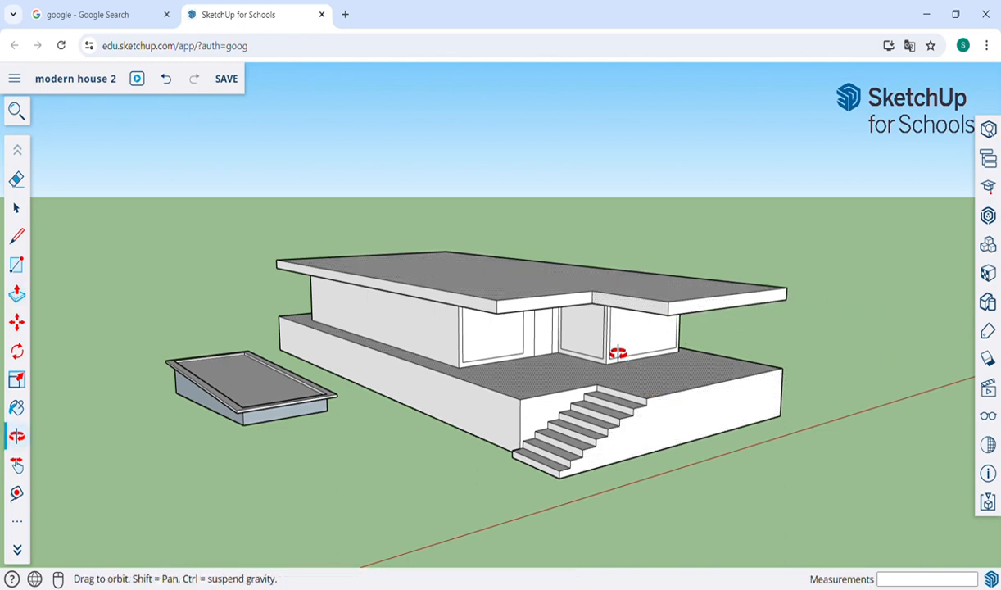
pyautogui.moveTo(617, 353); pyautogui.dragTo(661, 343)
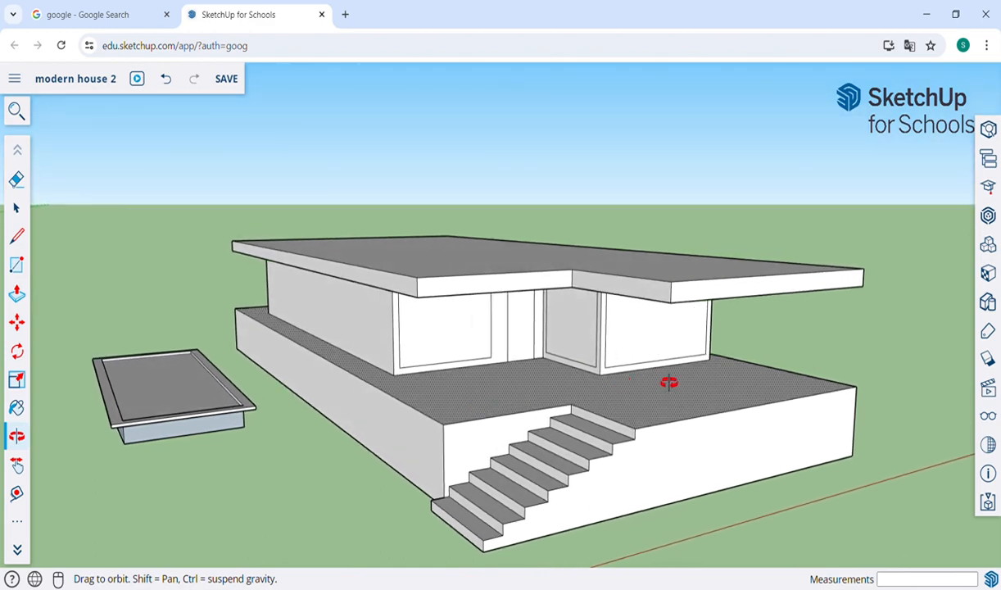
# Step: Offset an inner outline 1.56 m inside the roof slab's edge
pyautogui.moveTo(657, 279); pyautogui.dragTo(617, 361)
pyautogui.scroll(-2, 616, 362)
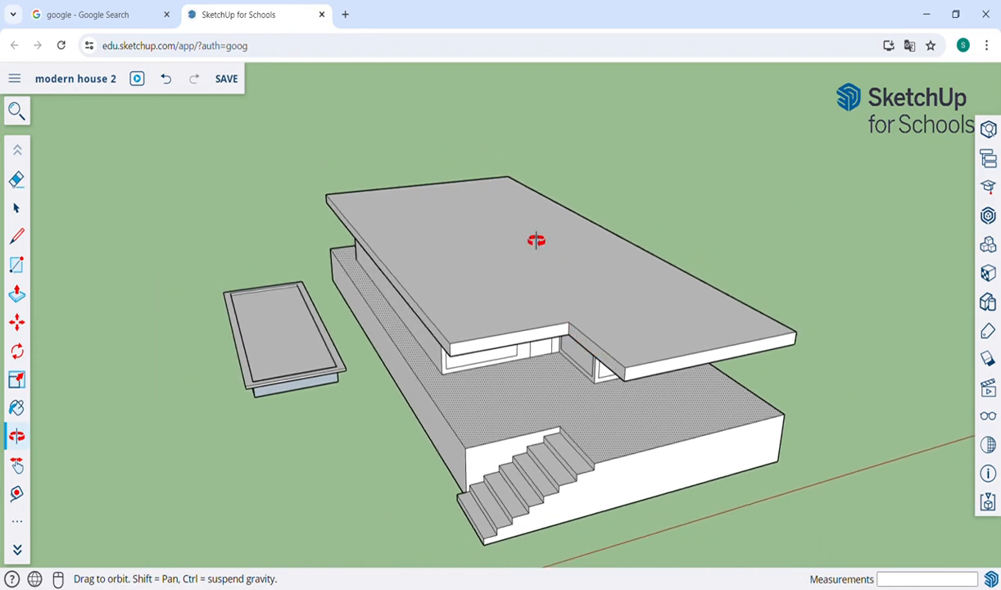
pyautogui.press('f')
pyautogui.click(451, 306)
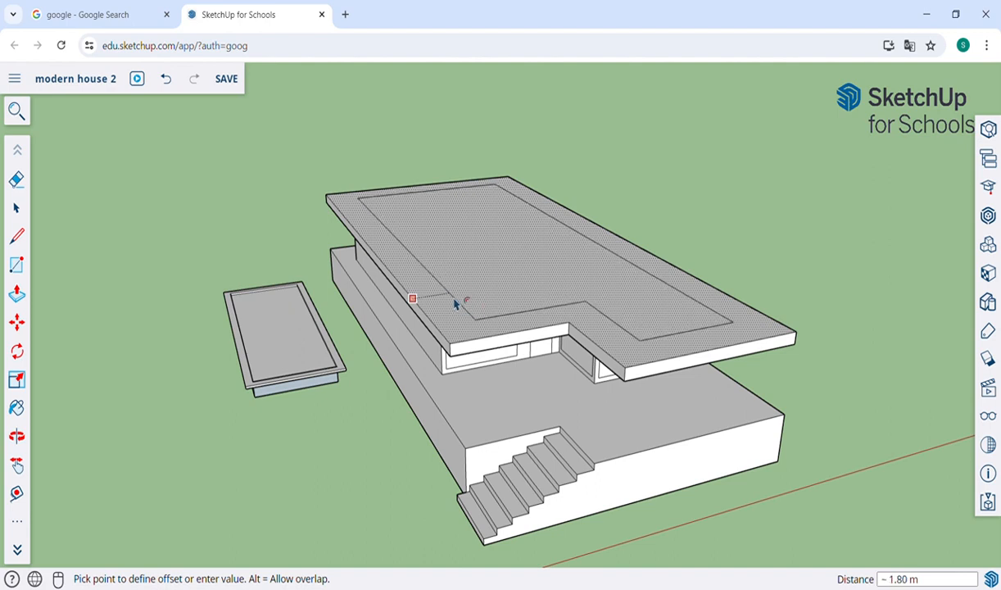
pyautogui.click(448, 293)
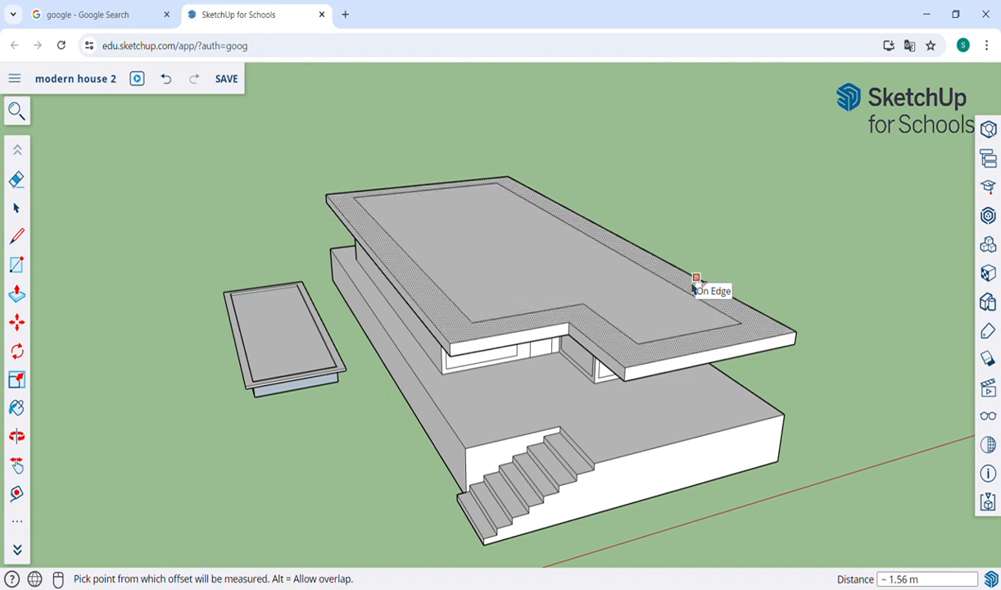
# Step: Pull the inner roof face up about 3 m into an upper block and adjust its end face
pyautogui.press('p')
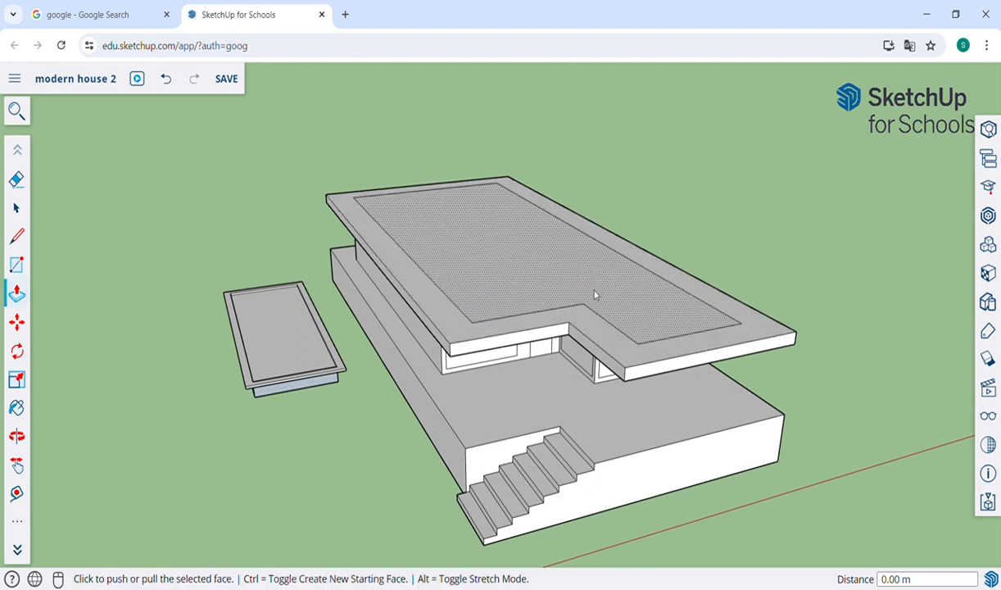
pyautogui.click(508, 266)
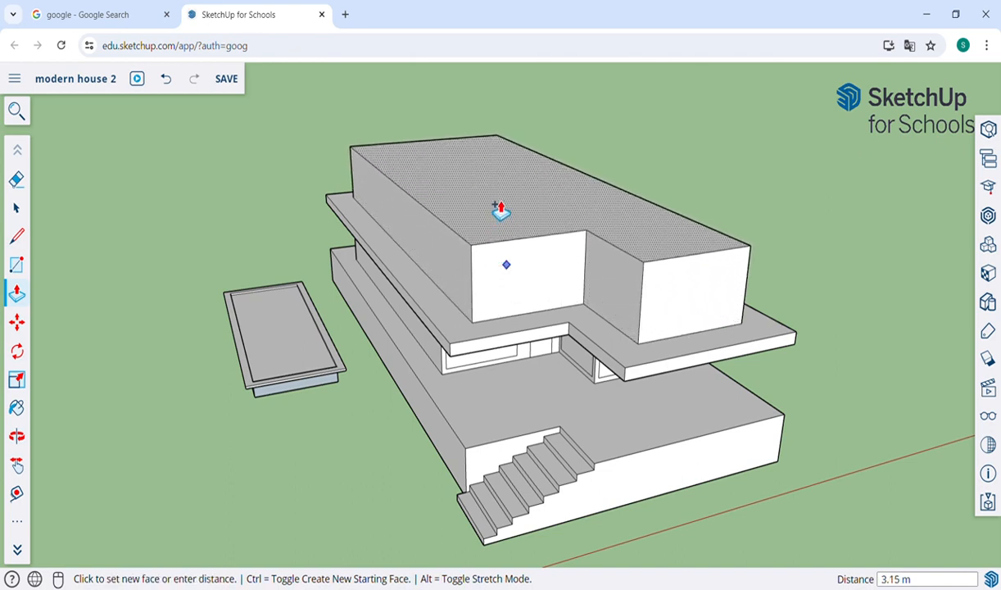
pyautogui.click(498, 211)
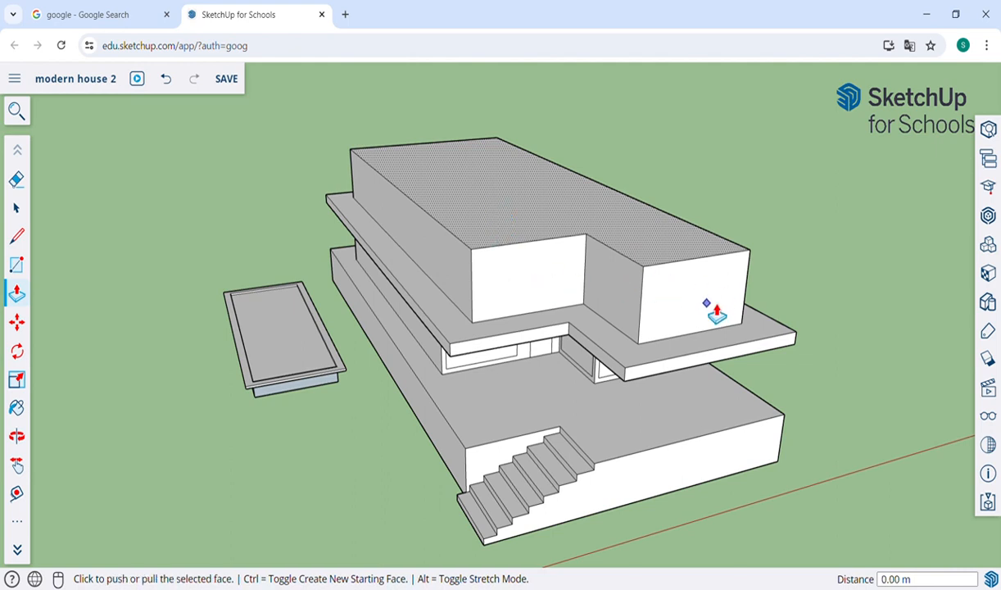
pyautogui.click(684, 312)
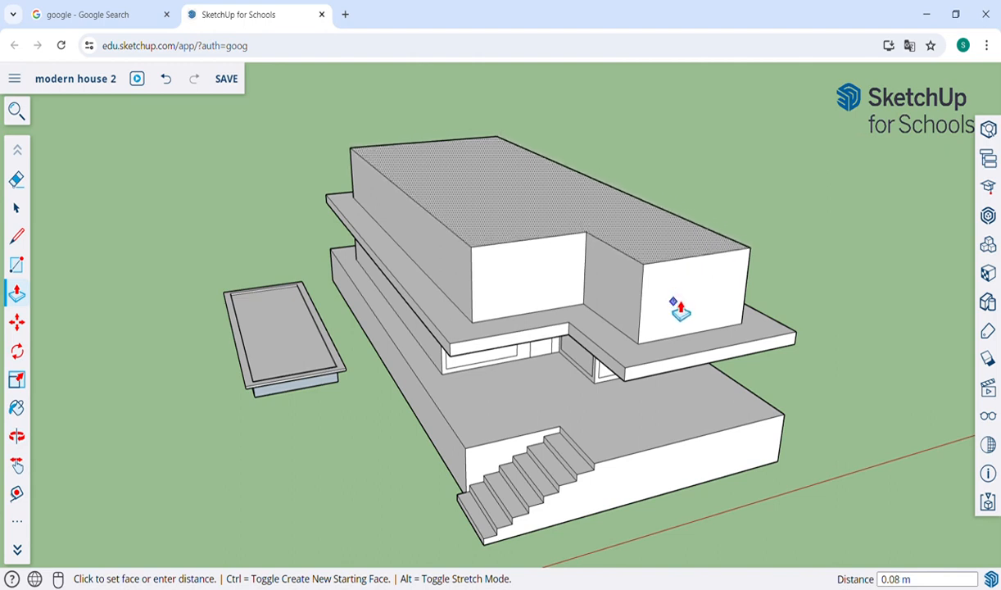
pyautogui.click(680, 313)
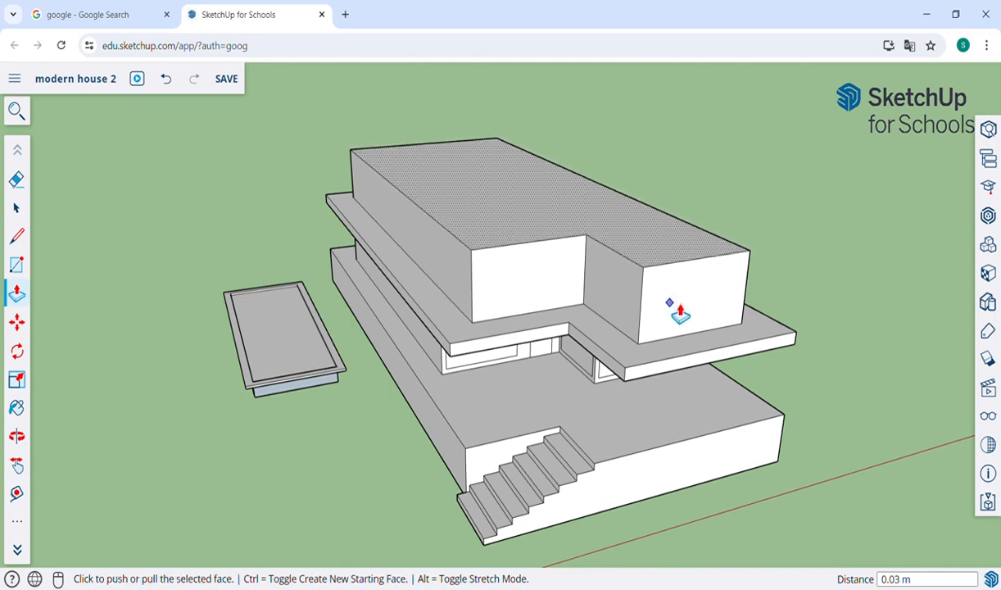
pyautogui.click(14, 209)
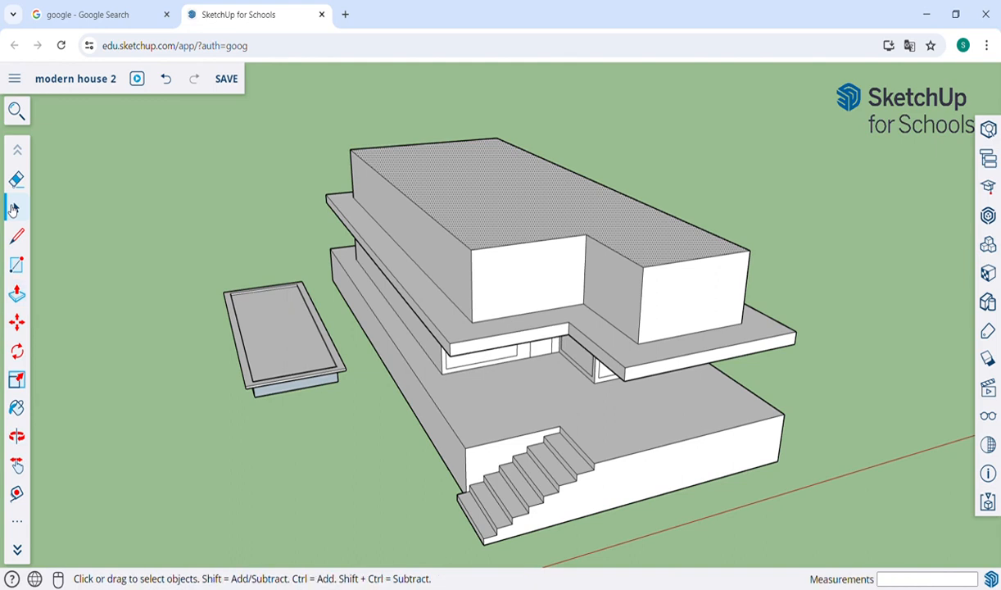
# Step: Push the right wing's front face through about 11.25 m and set the front wall back 3.86 m
pyautogui.click(199, 246)
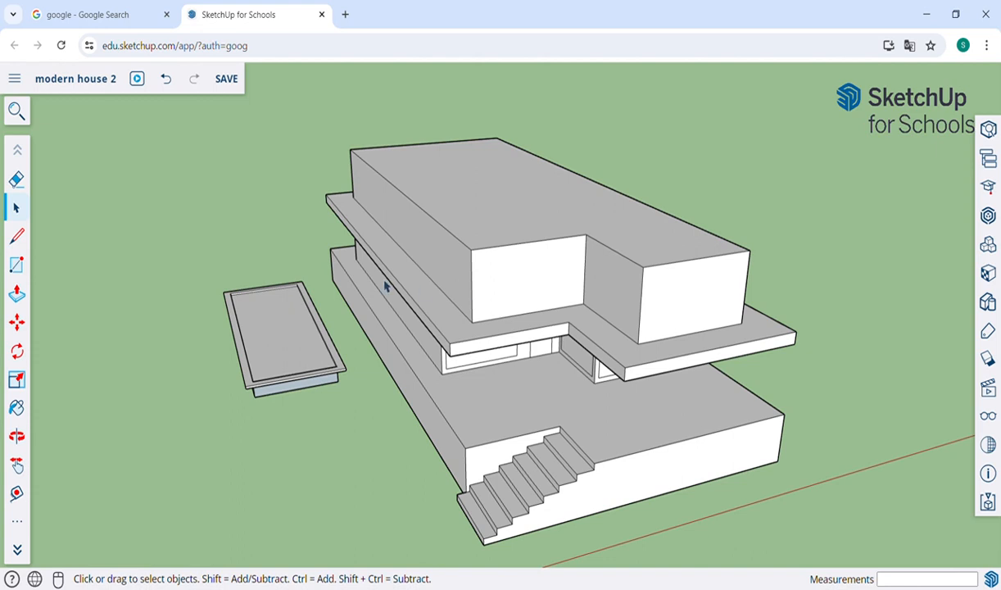
pyautogui.press('p')
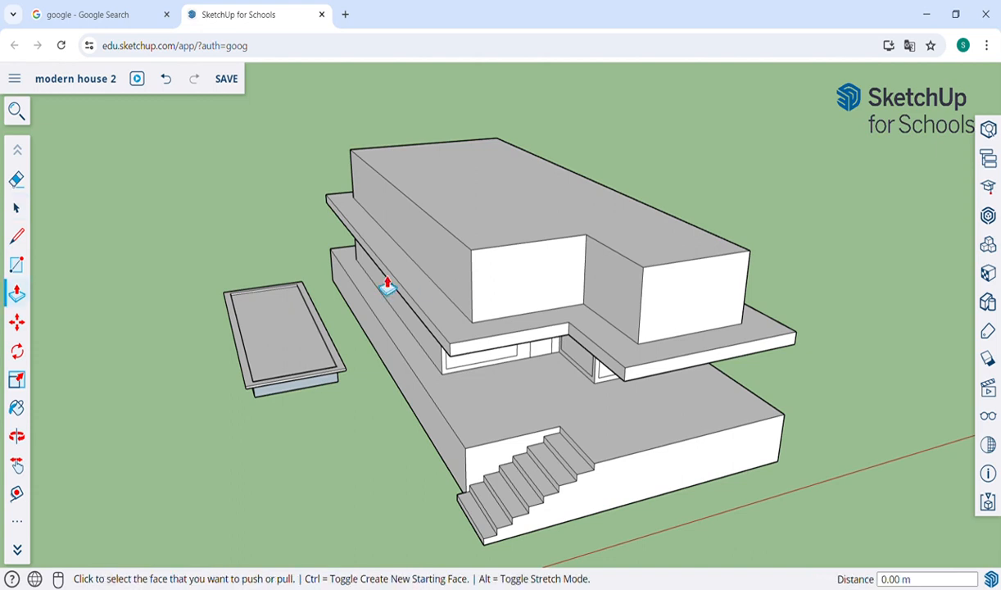
pyautogui.click(655, 305)
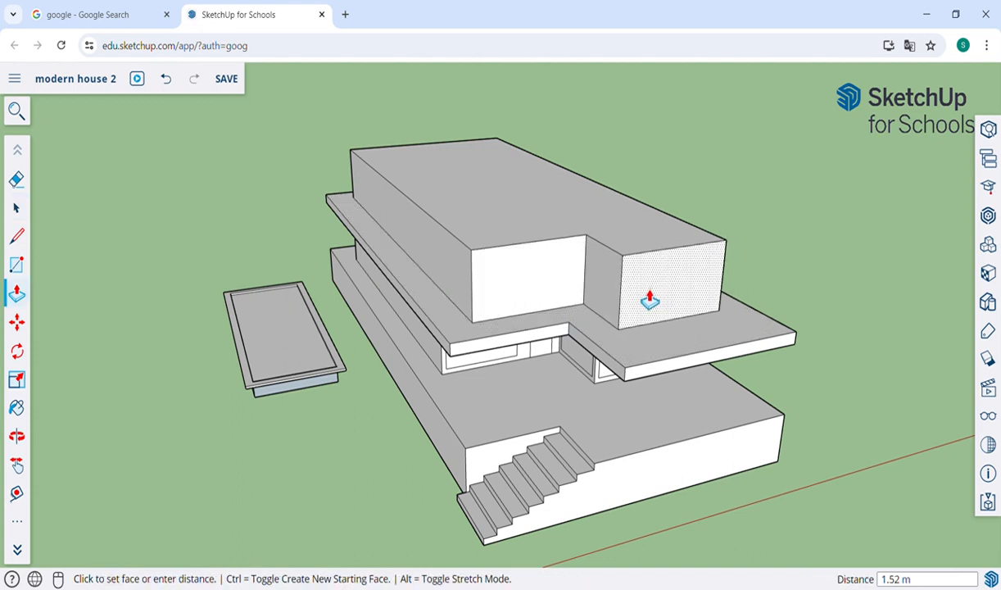
pyautogui.click(549, 237)
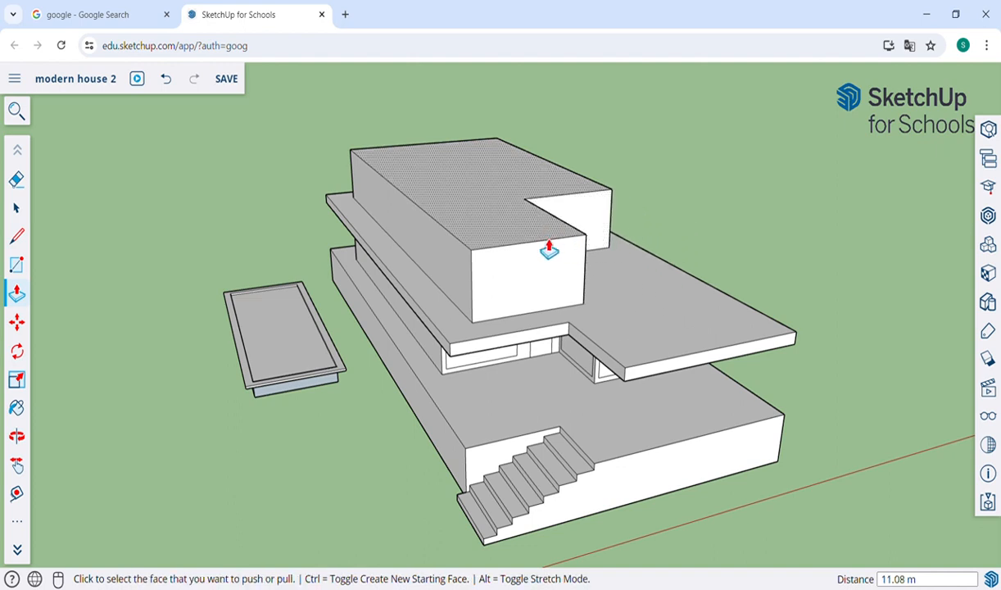
pyautogui.click(550, 250)
pyautogui.click(501, 277)
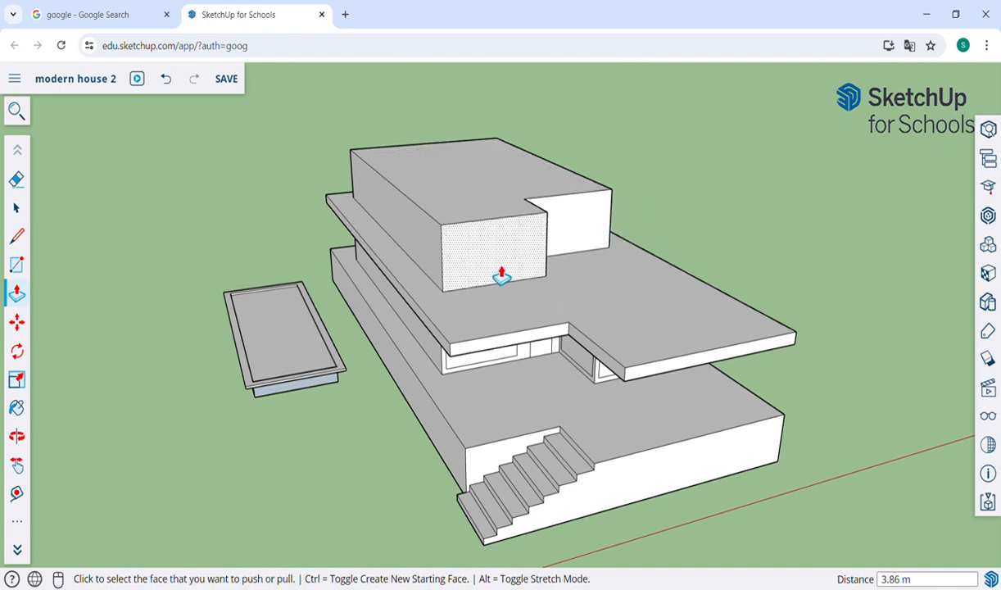
# Step: Push the top block's end face in 1.45 m
pyautogui.press('o')
pyautogui.moveTo(770, 215); pyautogui.dragTo(566, 201)
pyautogui.moveTo(501, 277); pyautogui.dragTo(544, 286)
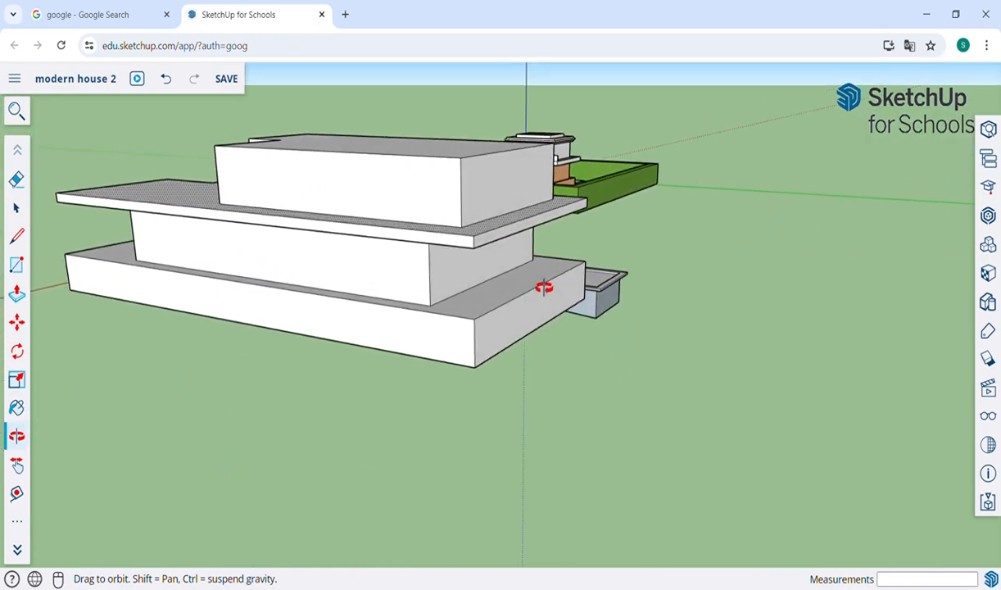
pyautogui.press('p')
pyautogui.click(512, 202)
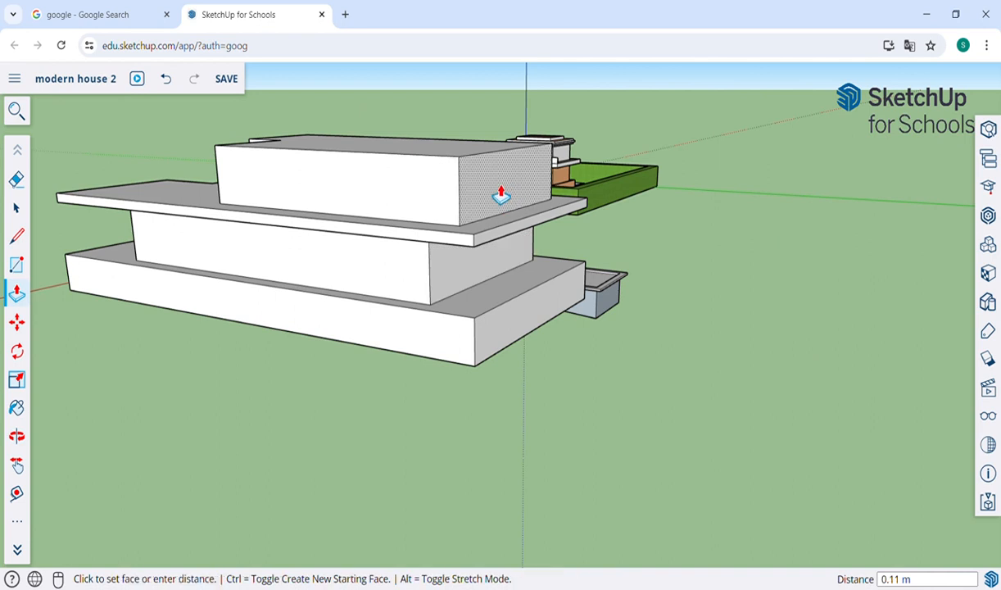
pyautogui.click(458, 282)
# Step: Set the block's opposite end face about 0.65 m inward
pyautogui.press('o')
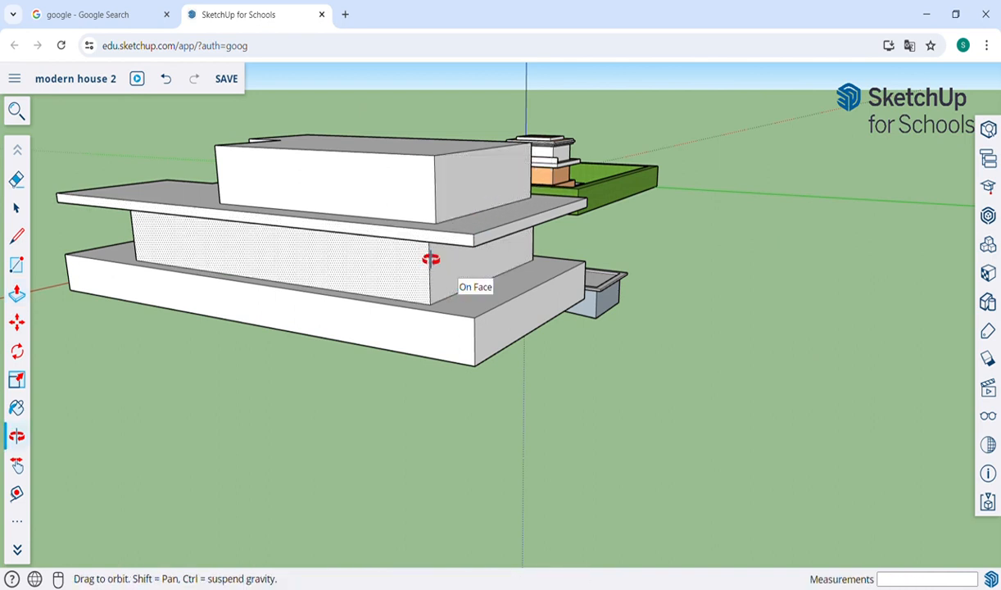
pyautogui.moveTo(431, 257); pyautogui.dragTo(306, 226)
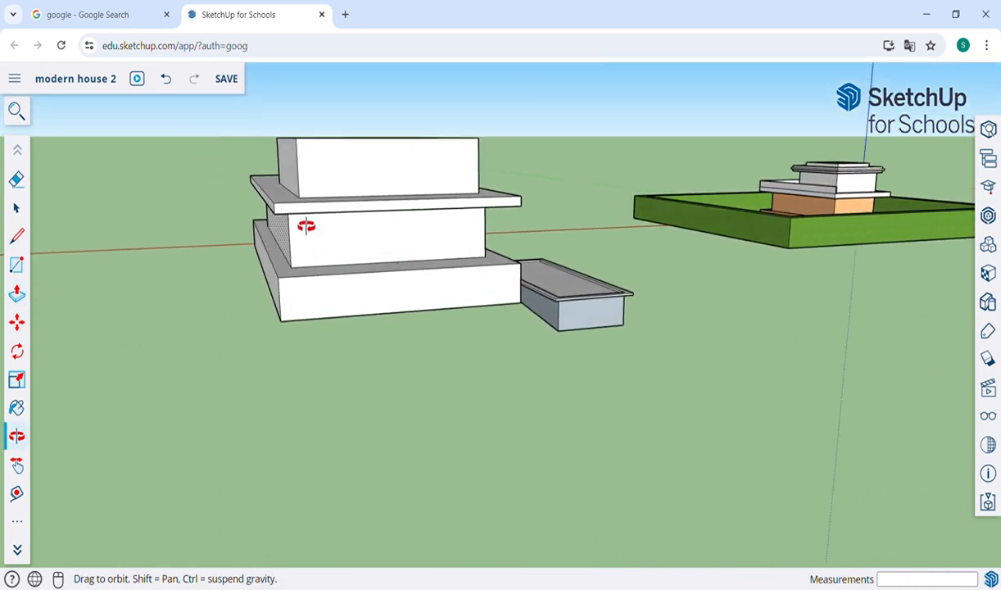
pyautogui.press('p')
pyautogui.click(295, 176)
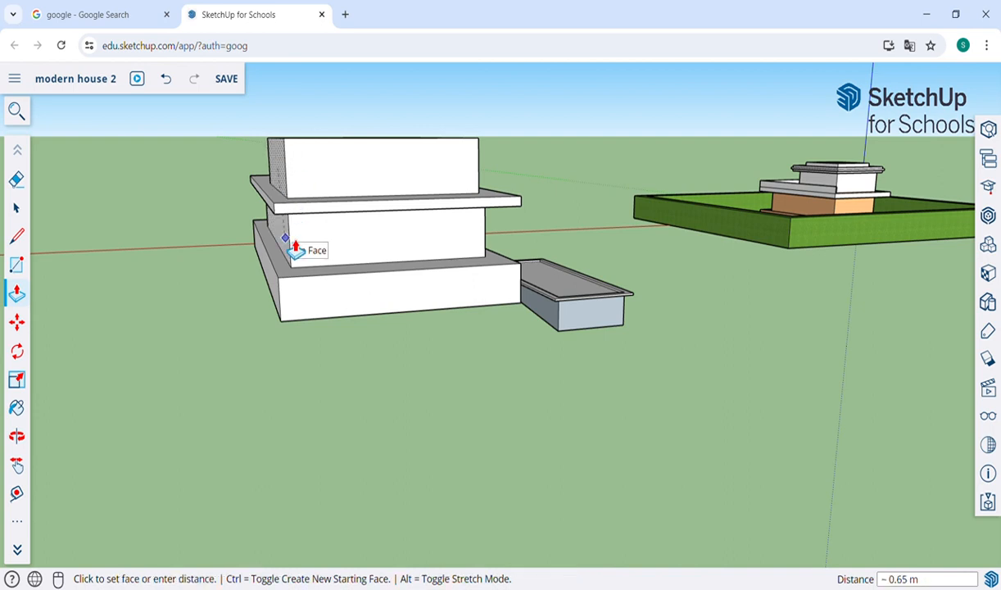
pyautogui.click(289, 240)
# Step: Push the middle block's side face in about 0.39 m
pyautogui.press('o')
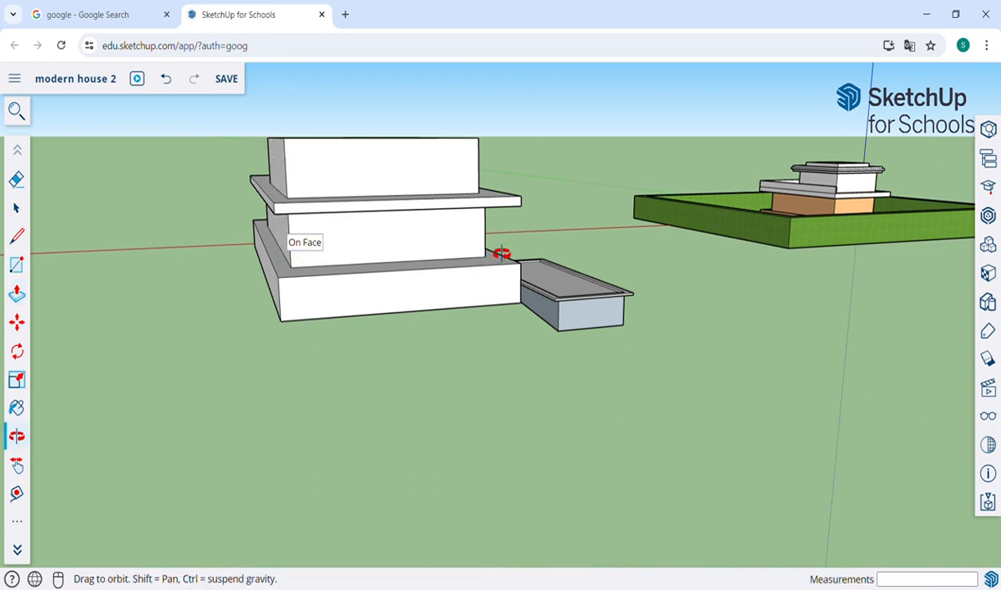
pyautogui.moveTo(496, 252); pyautogui.dragTo(447, 266)
pyautogui.press('p')
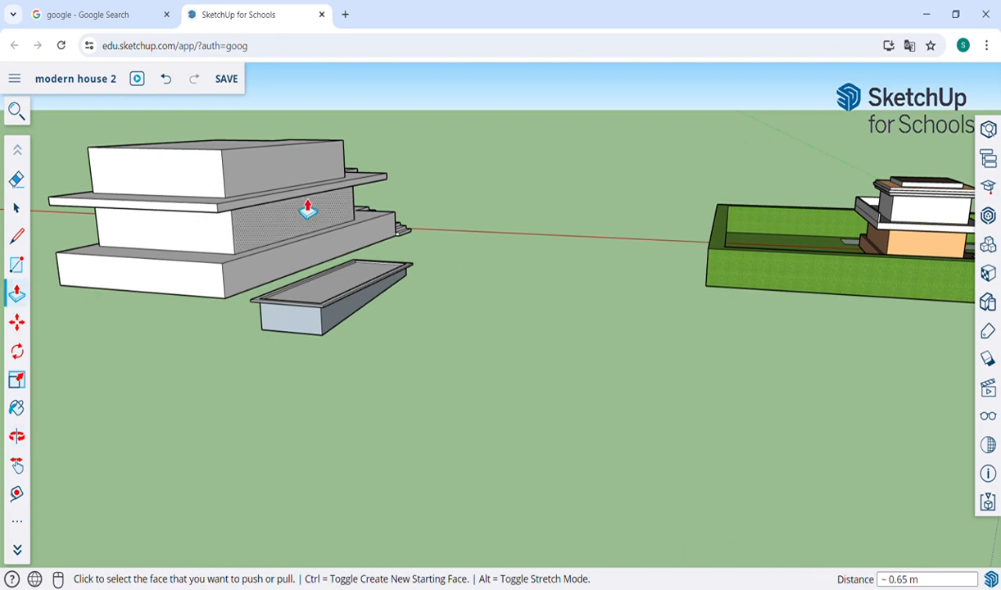
pyautogui.click(274, 190)
pyautogui.click(257, 227)
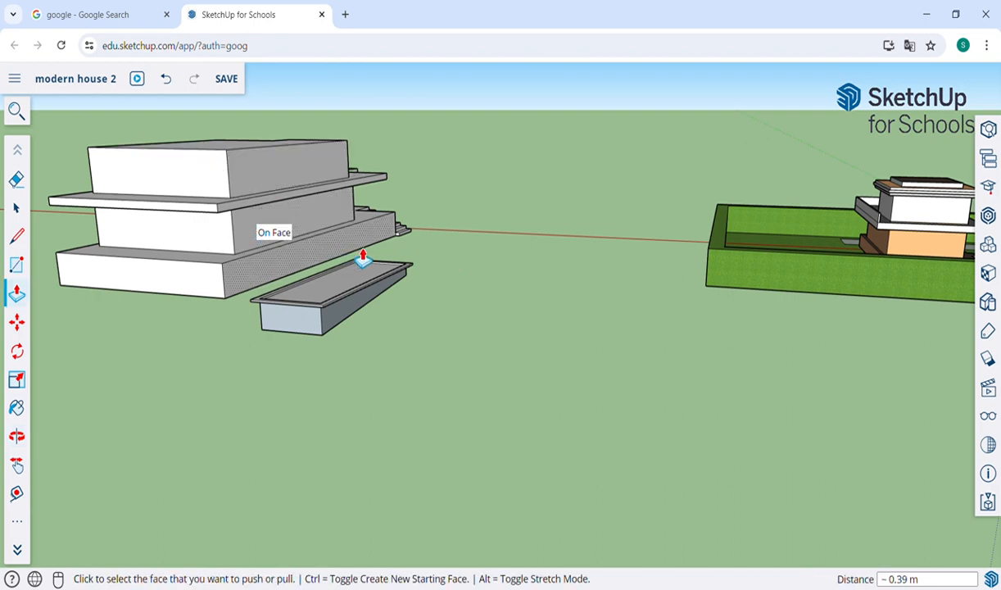
pyautogui.press('o')
pyautogui.moveTo(188, 223); pyautogui.dragTo(530, 226)
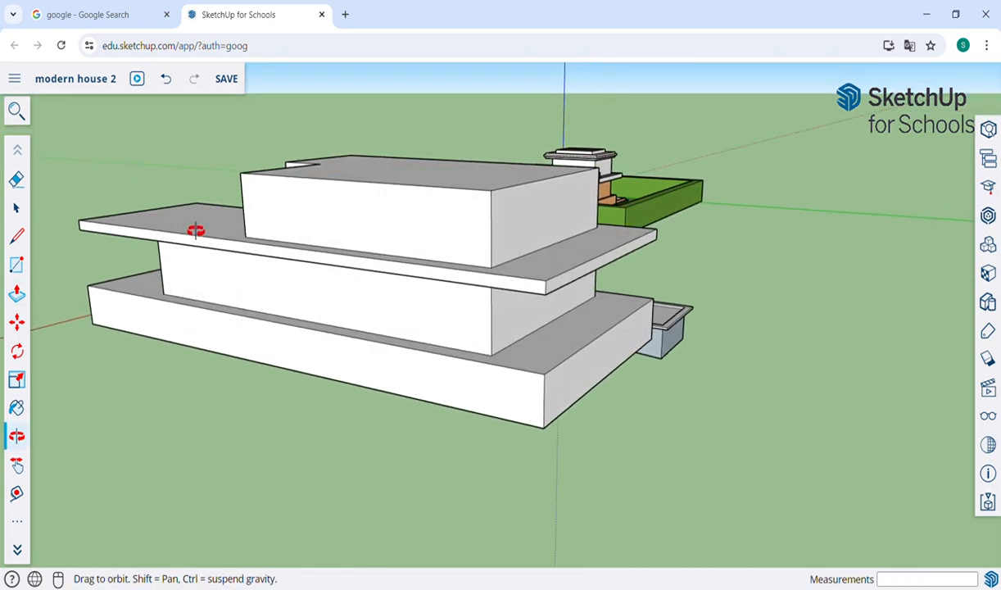
pyautogui.moveTo(194, 228); pyautogui.dragTo(551, 286)
pyautogui.press('h')
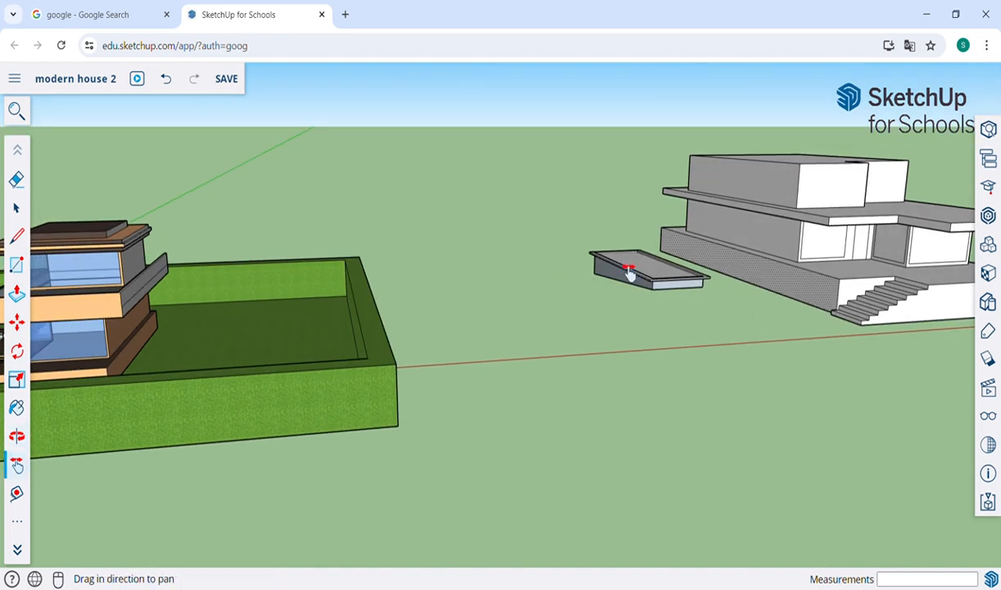
pyautogui.moveTo(629, 267); pyautogui.dragTo(528, 295)
pyautogui.scroll(4, 524, 292)
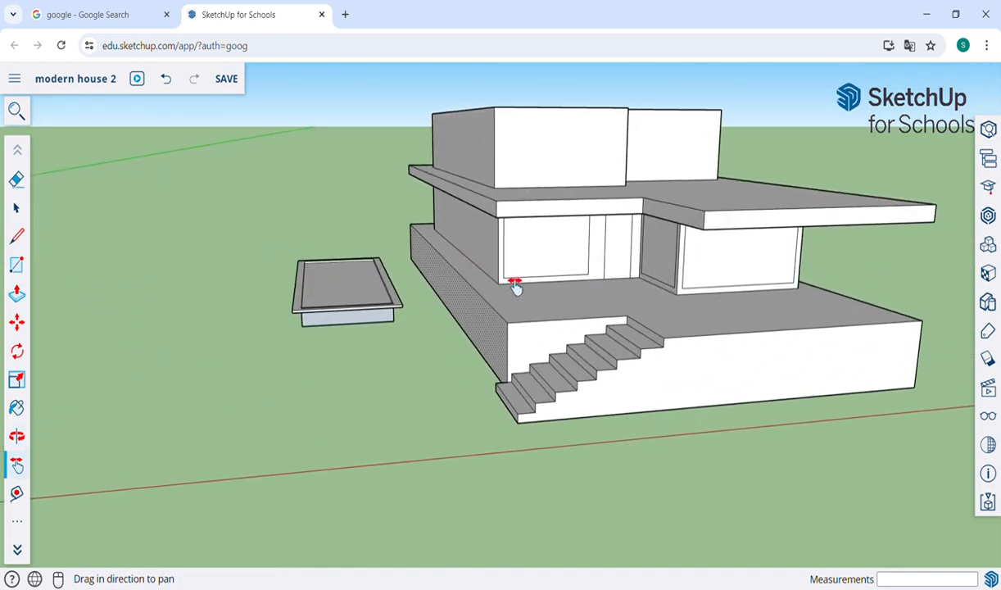
pyautogui.press('o')
pyautogui.moveTo(533, 124); pyautogui.dragTo(489, 246)
pyautogui.press('h')
pyautogui.moveTo(587, 168); pyautogui.dragTo(578, 296)
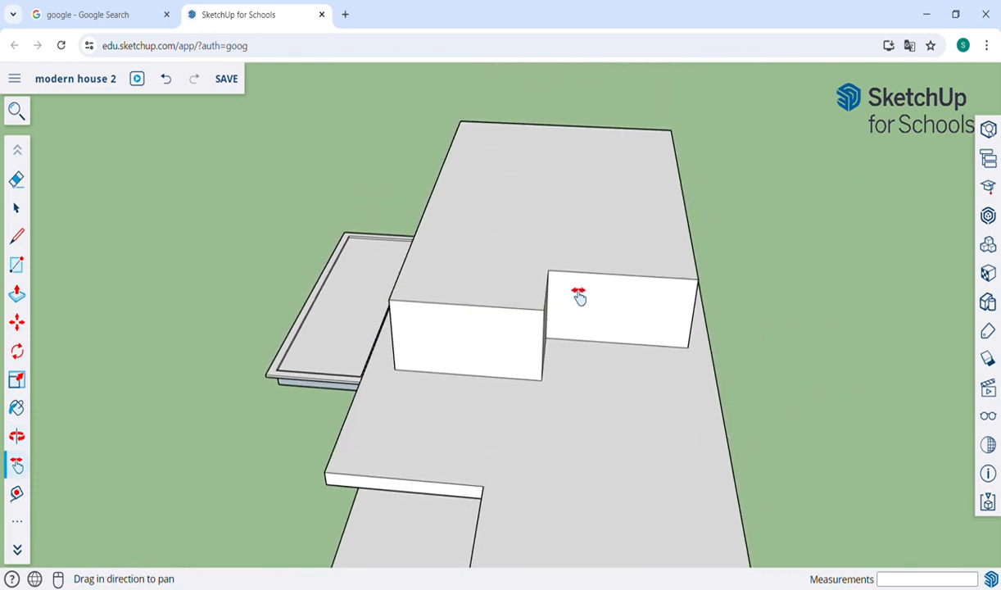
pyautogui.press('o')
pyautogui.moveTo(578, 380); pyautogui.dragTo(730, 284)
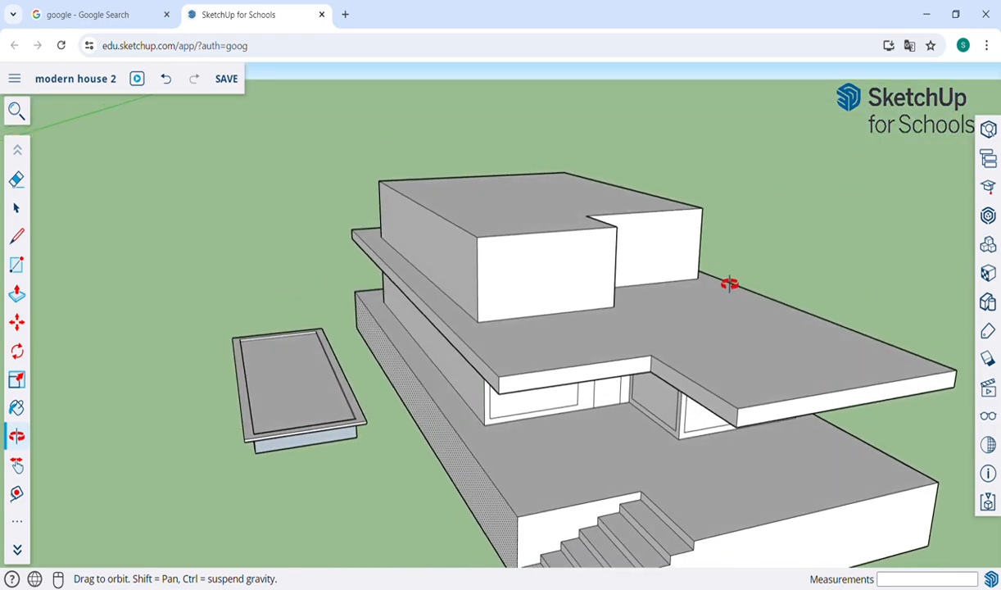
pyautogui.scroll(-6, 601, 288)
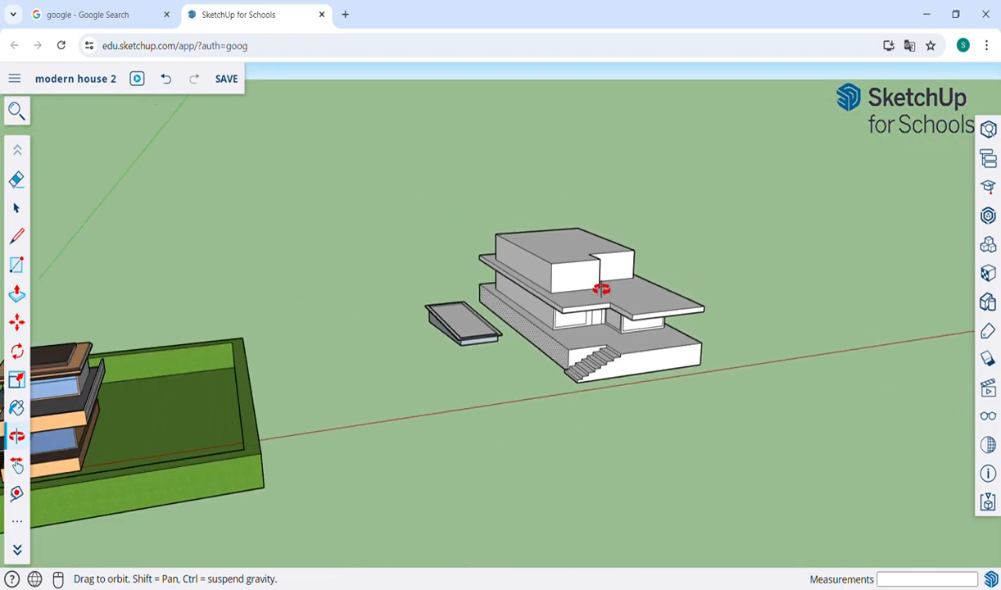
pyautogui.press('h')
pyautogui.moveTo(498, 350); pyautogui.dragTo(793, 303)
pyautogui.scroll(5, 468, 372)
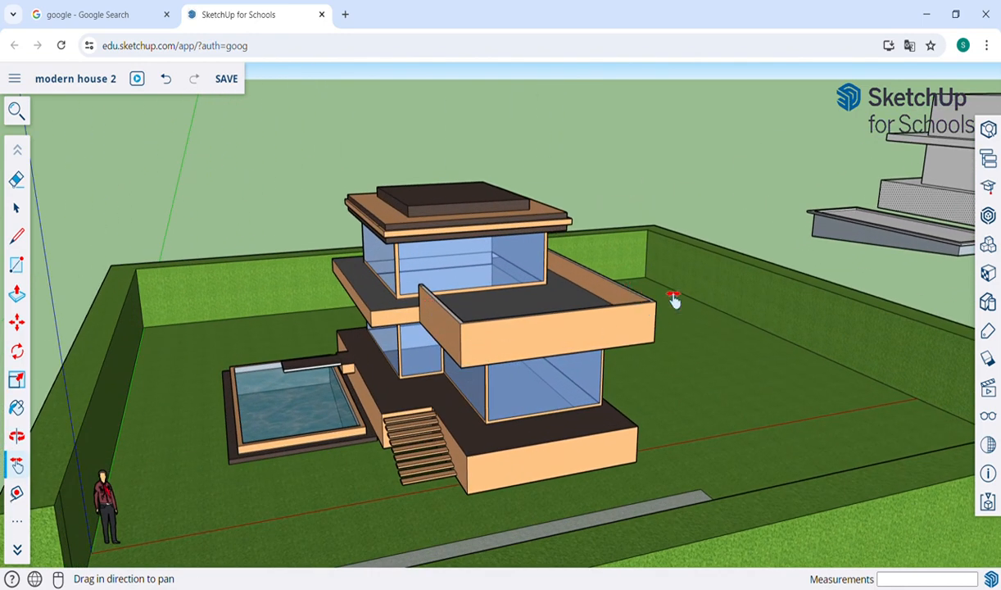
pyautogui.moveTo(903, 275); pyautogui.dragTo(333, 375)
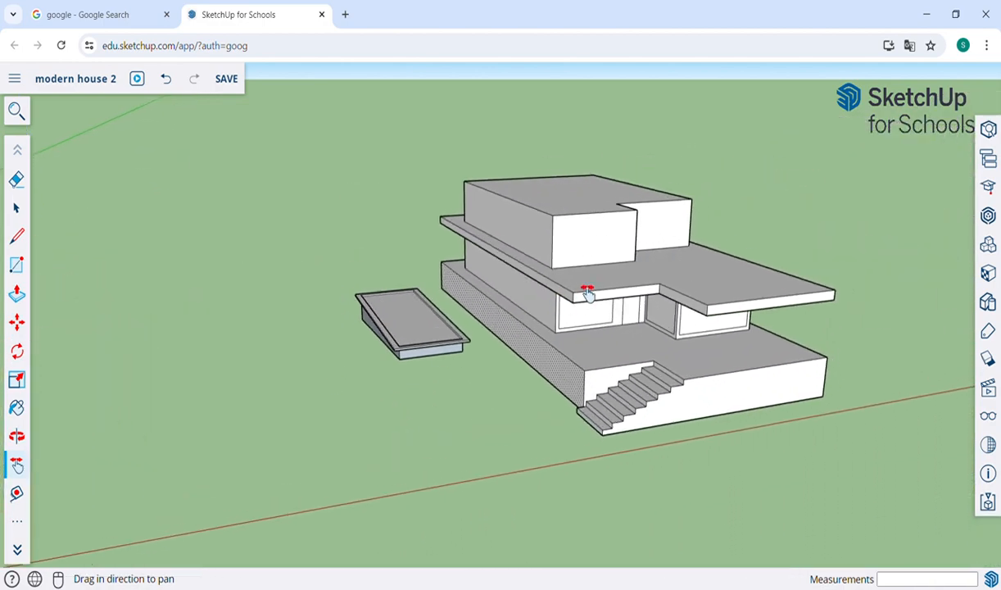
pyautogui.press('o')
pyautogui.moveTo(704, 273); pyautogui.dragTo(506, 315)
pyautogui.scroll(3, 601, 290)
pyautogui.press('h')
pyautogui.press('f')
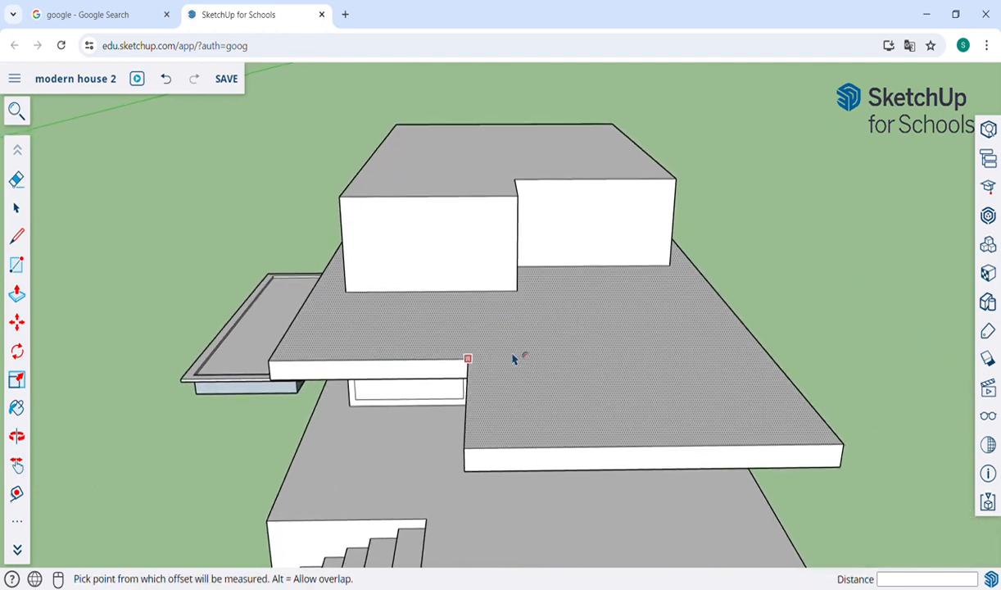
# Step: Inset a border strip on the slab and raise it into a 1.03 m parapet around the terrace
pyautogui.click(517, 404)
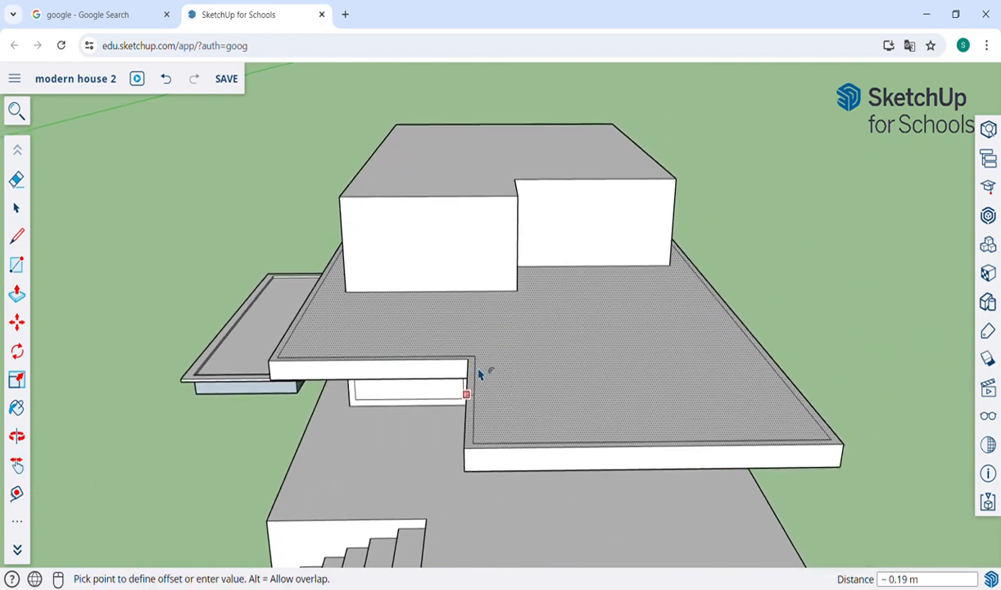
pyautogui.click(482, 377)
pyautogui.press('p')
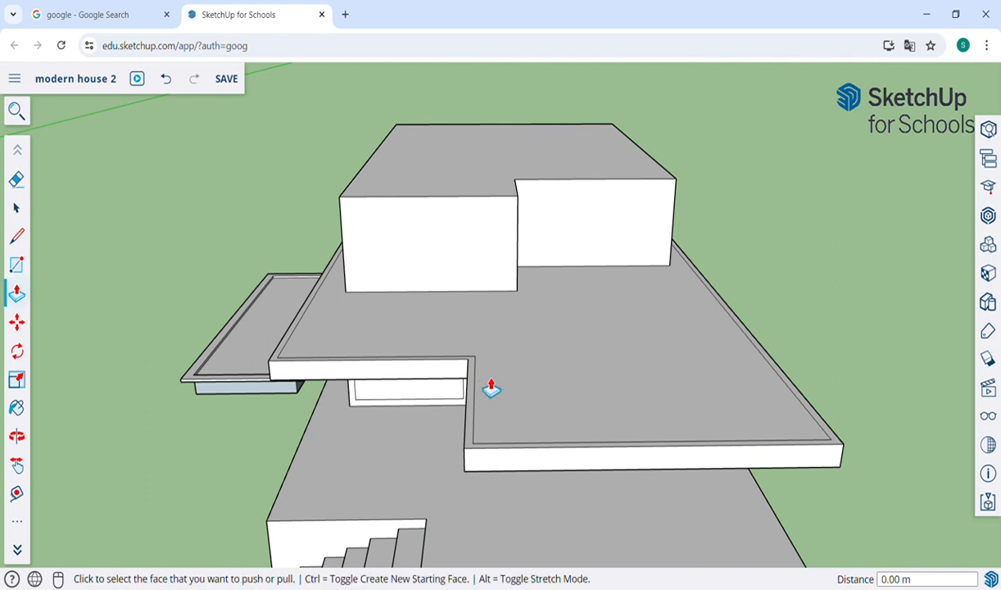
pyautogui.click(480, 403)
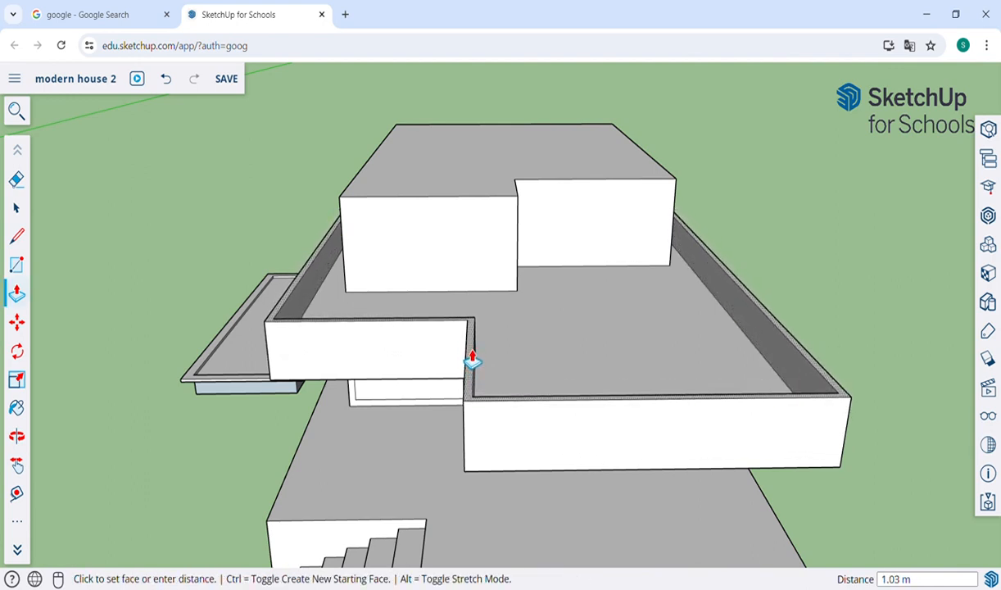
pyautogui.click(473, 359)
pyautogui.press('o')
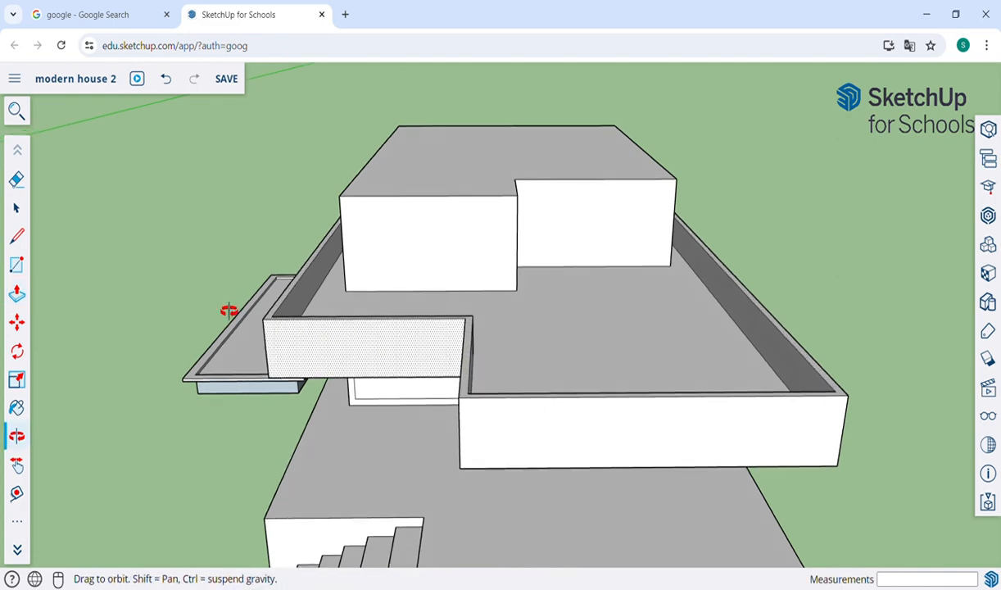
pyautogui.moveTo(225, 308); pyautogui.dragTo(367, 316)
pyautogui.scroll(-5, 367, 317)
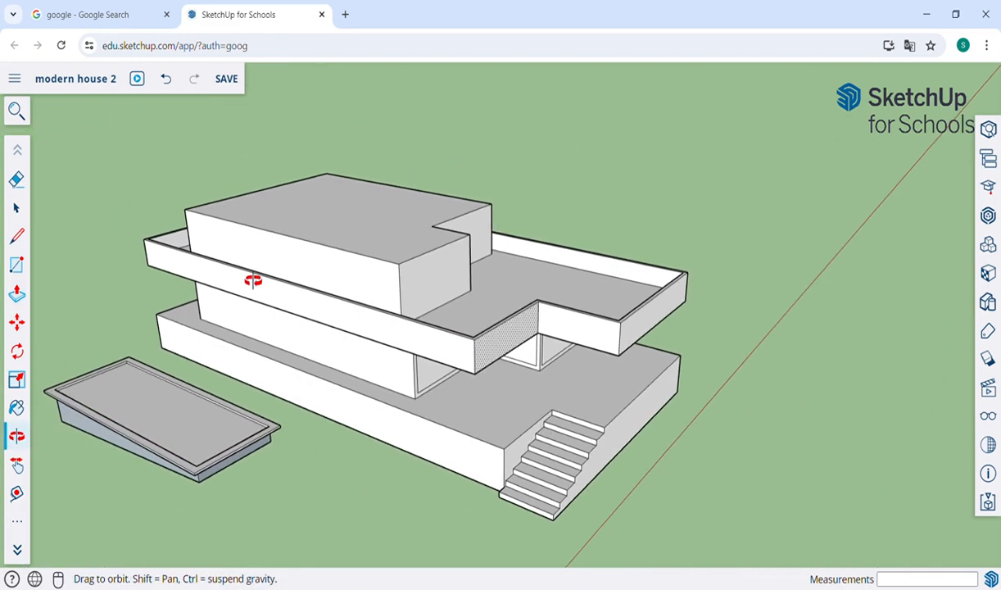
# Step: Pull the top block's upper face up 0.48 m to form a roof slab
pyautogui.scroll(6, 440, 283)
pyautogui.moveTo(439, 278); pyautogui.dragTo(300, 242)
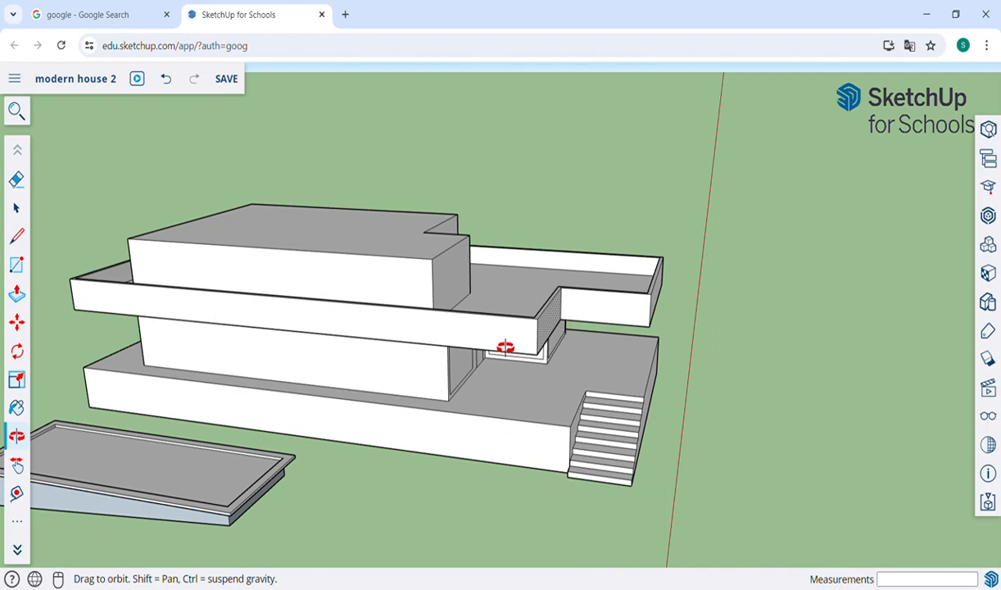
pyautogui.moveTo(505, 347); pyautogui.dragTo(459, 332)
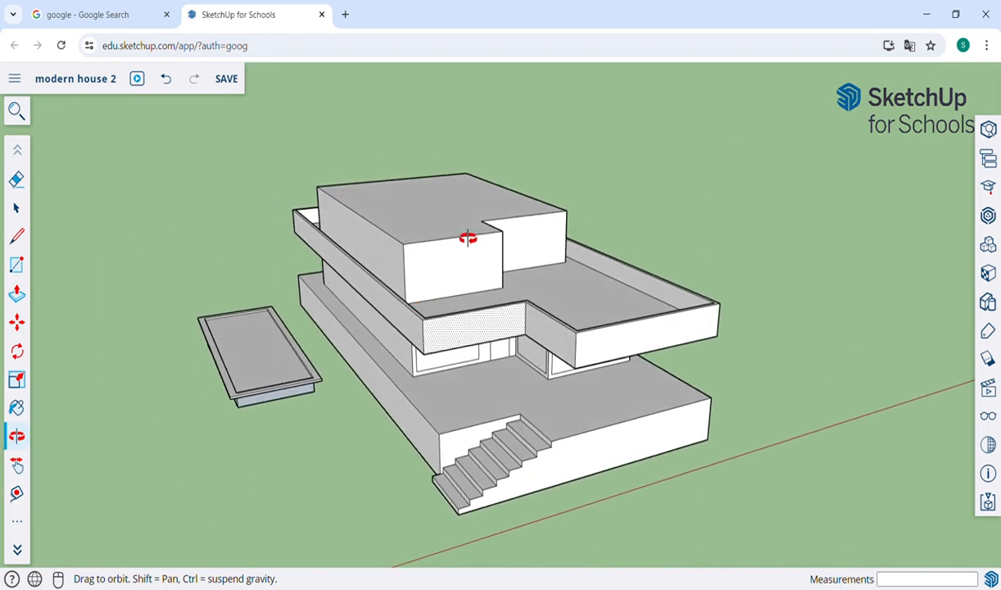
pyautogui.moveTo(468, 238); pyautogui.dragTo(428, 245)
pyautogui.press('p')
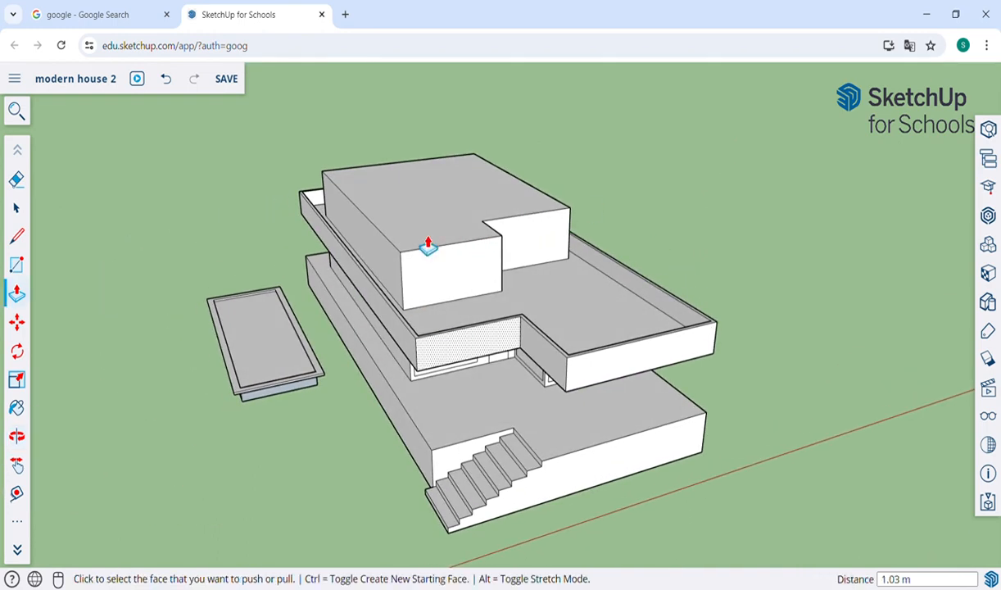
pyautogui.click(418, 217)
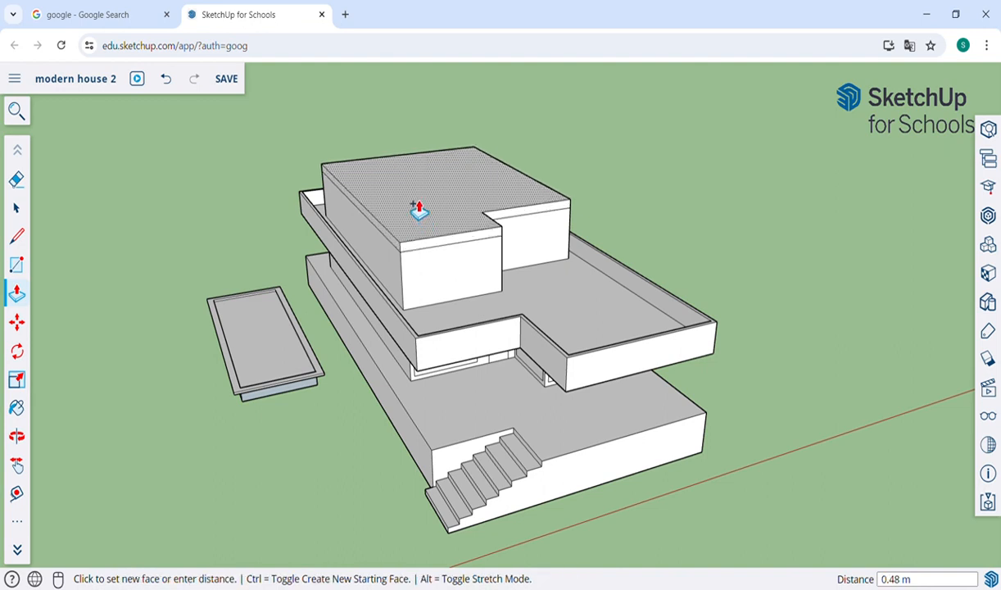
pyautogui.click(417, 209)
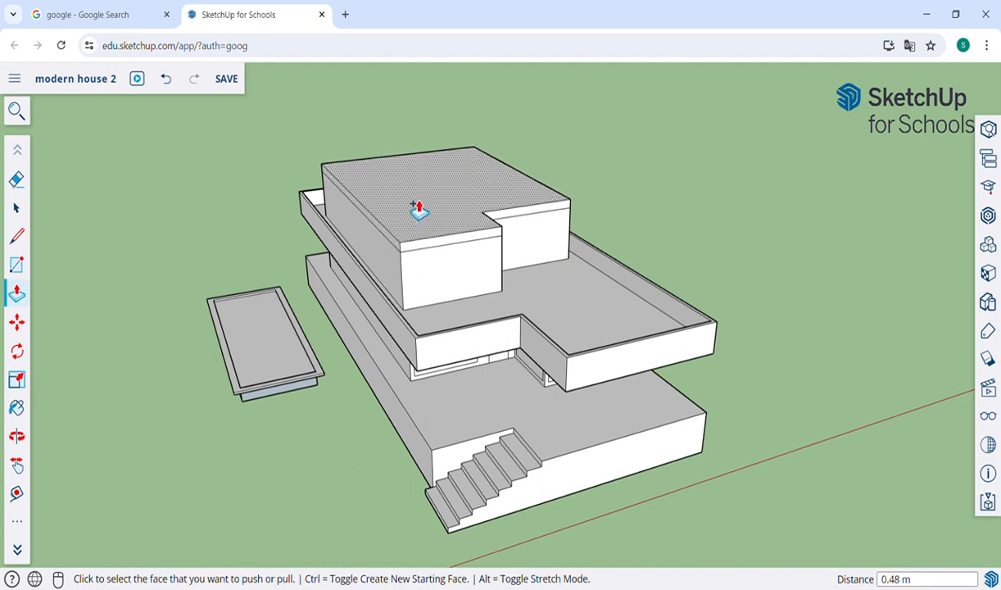
# Step: Extend the top slab about 1.18 m over the side and 2.24 m over the front
pyautogui.click(427, 246)
pyautogui.click(404, 250)
pyautogui.click(403, 250)
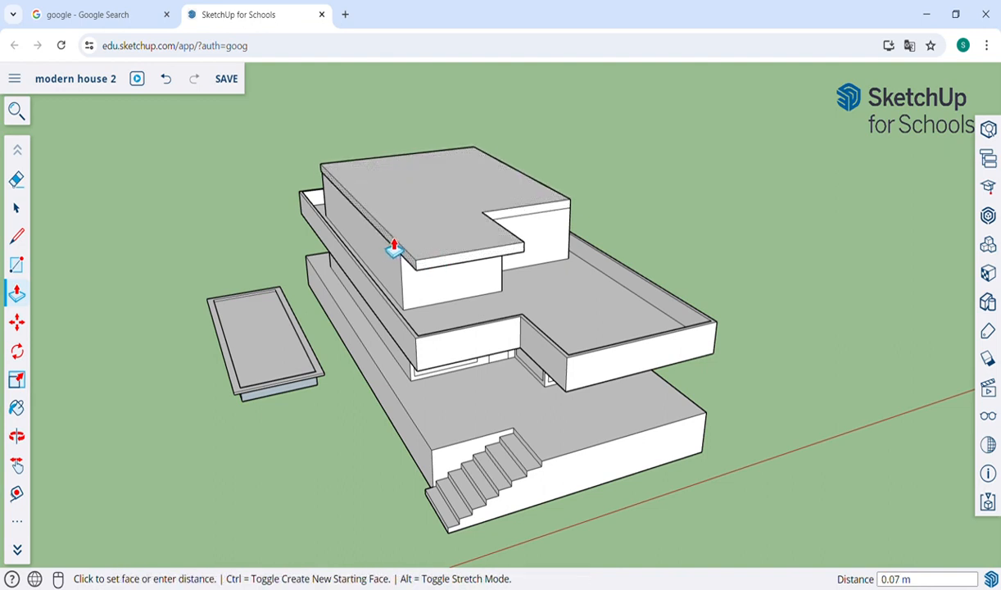
pyautogui.click(374, 297)
pyautogui.click(541, 220)
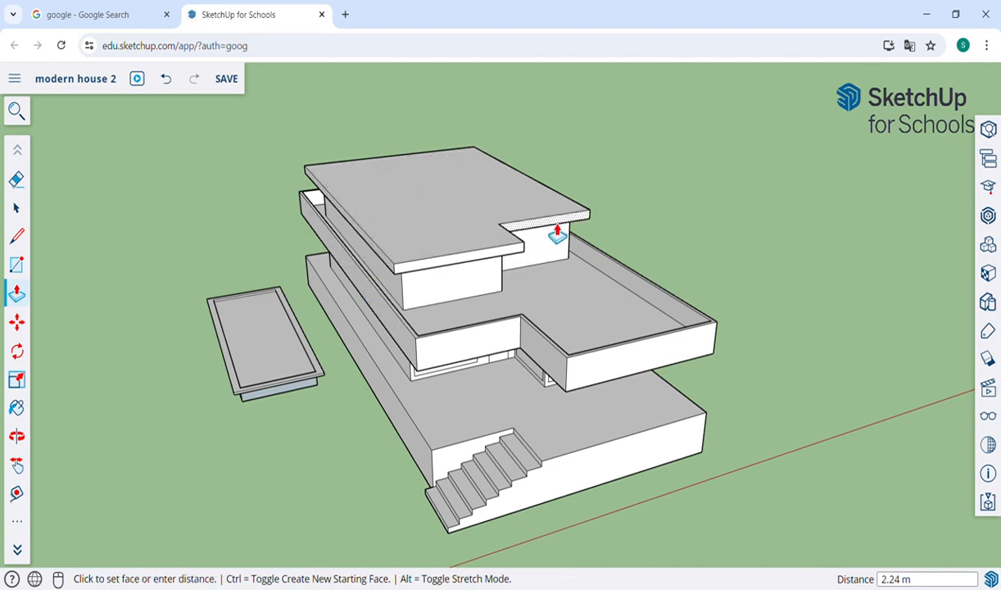
pyautogui.click(559, 233)
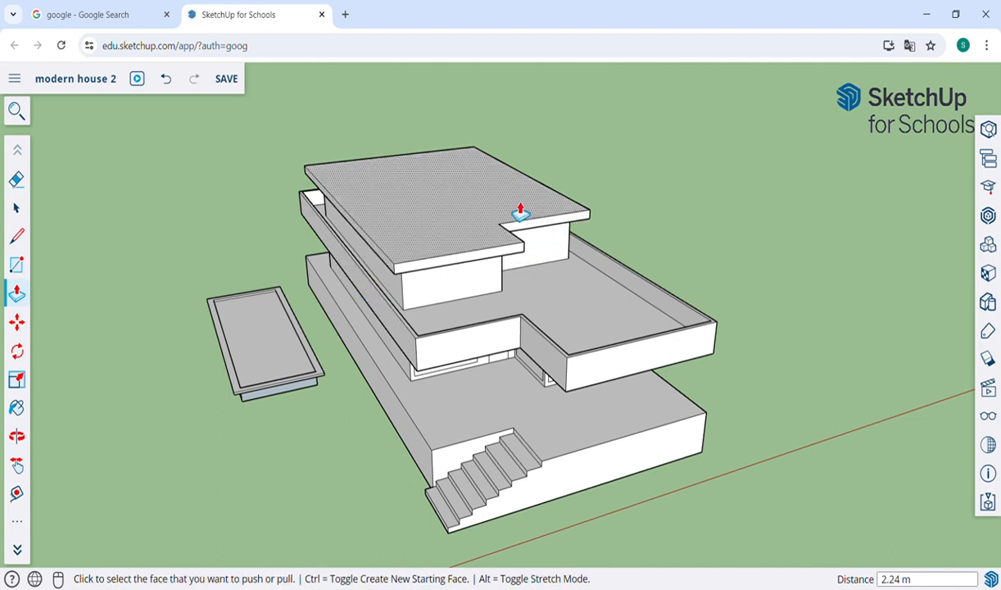
pyautogui.press('o')
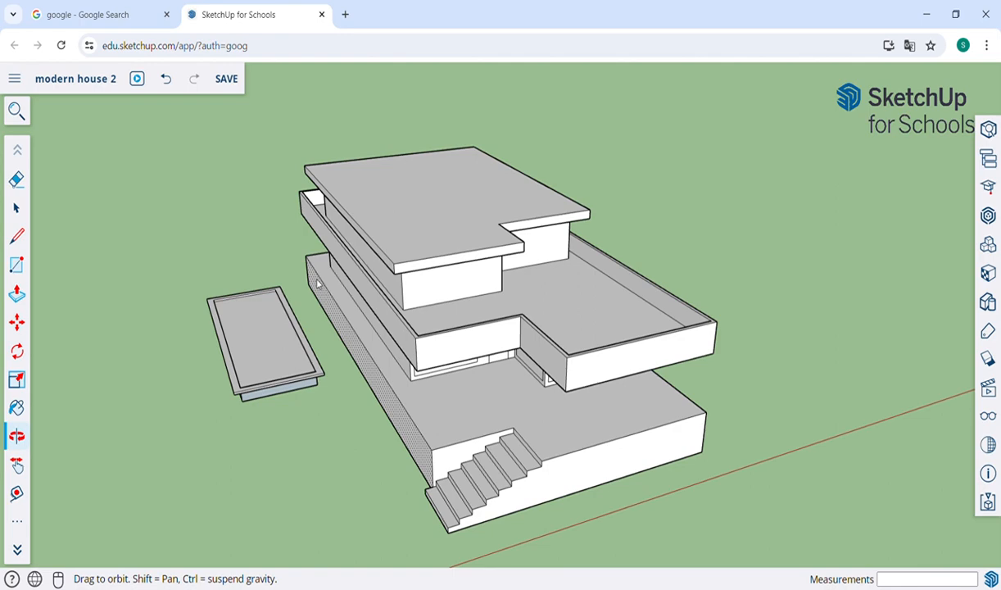
pyautogui.moveTo(318, 284); pyautogui.dragTo(377, 340)
# Step: Draw a thin rectangle along the top of the base platform's side wall
pyautogui.scroll(5, 186, 410)
pyautogui.press('h')
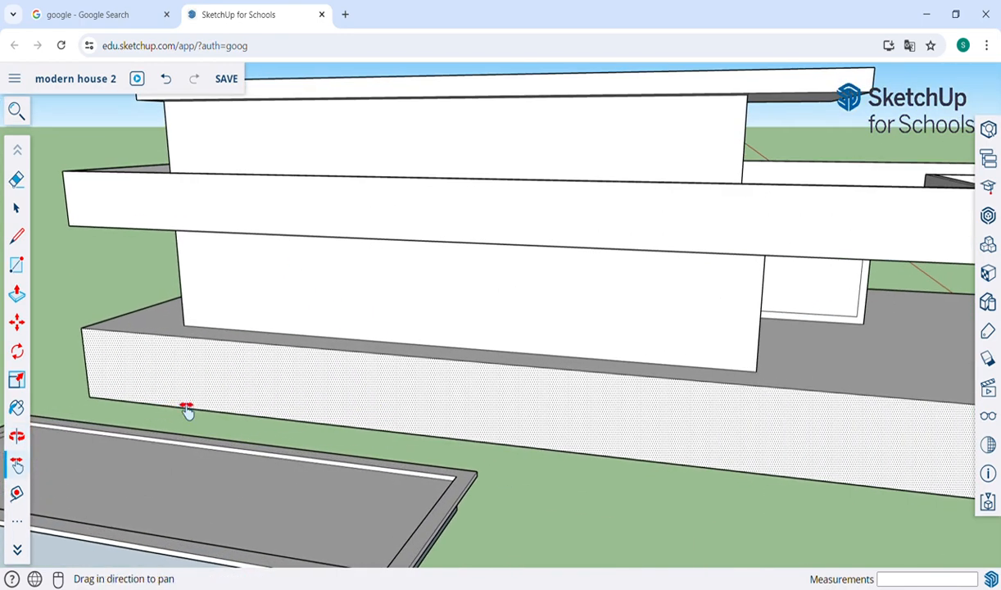
pyautogui.moveTo(187, 410); pyautogui.dragTo(328, 395)
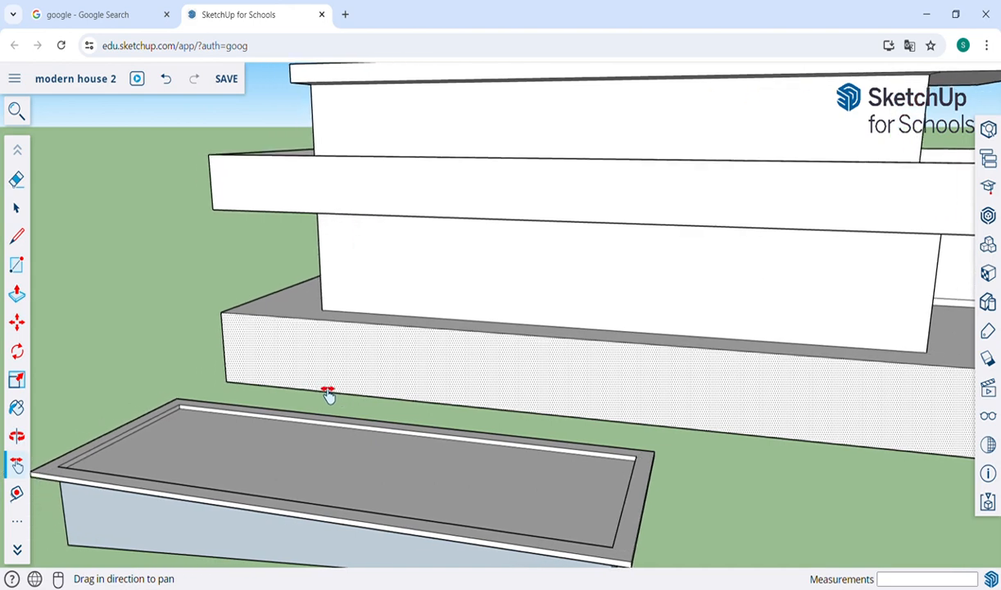
pyautogui.press('r')
pyautogui.click(404, 327)
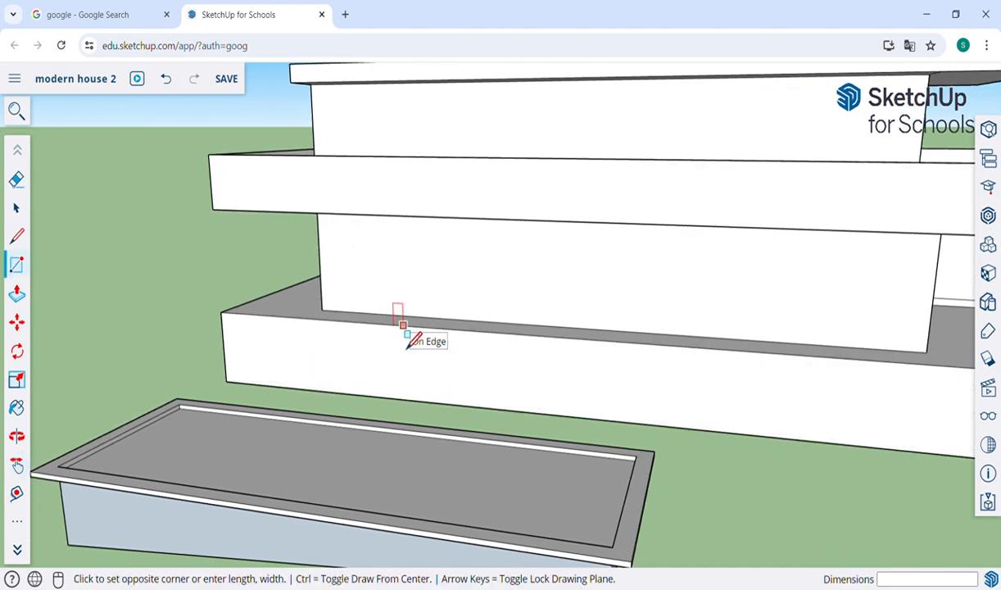
pyautogui.click(465, 338)
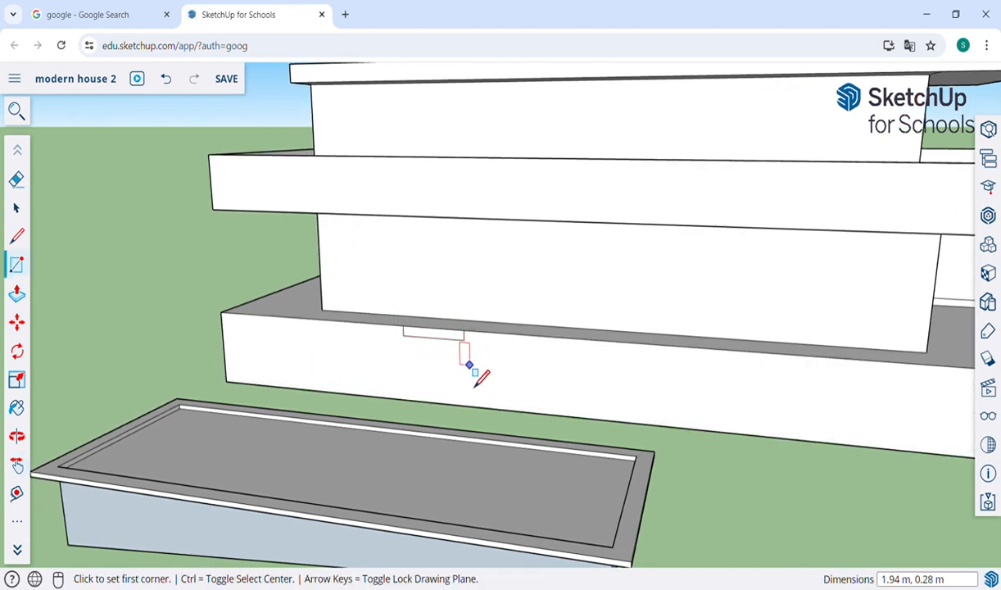
# Step: Pull the thin rectangle out 4.36 m into a ledge toward the pool
pyautogui.press('p')
pyautogui.click(453, 342)
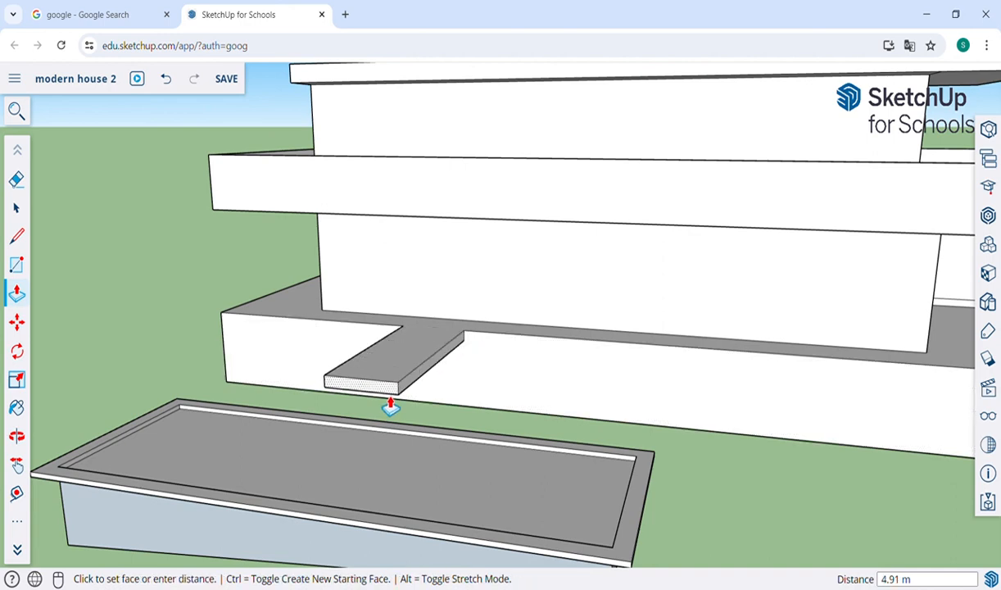
pyautogui.click(391, 406)
pyautogui.press('o')
pyautogui.moveTo(553, 373); pyautogui.dragTo(414, 375)
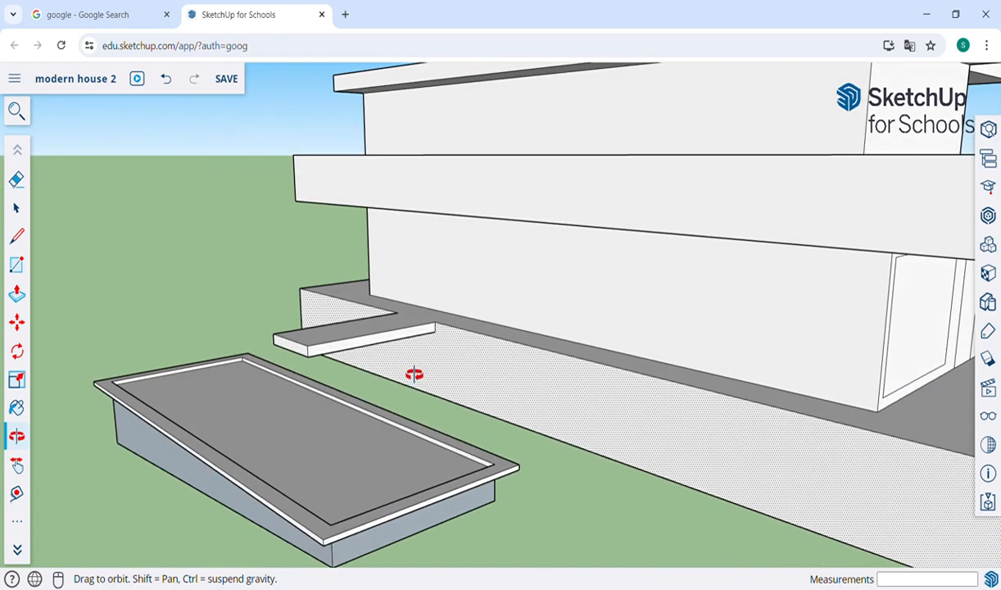
pyautogui.scroll(-10, 414, 374)
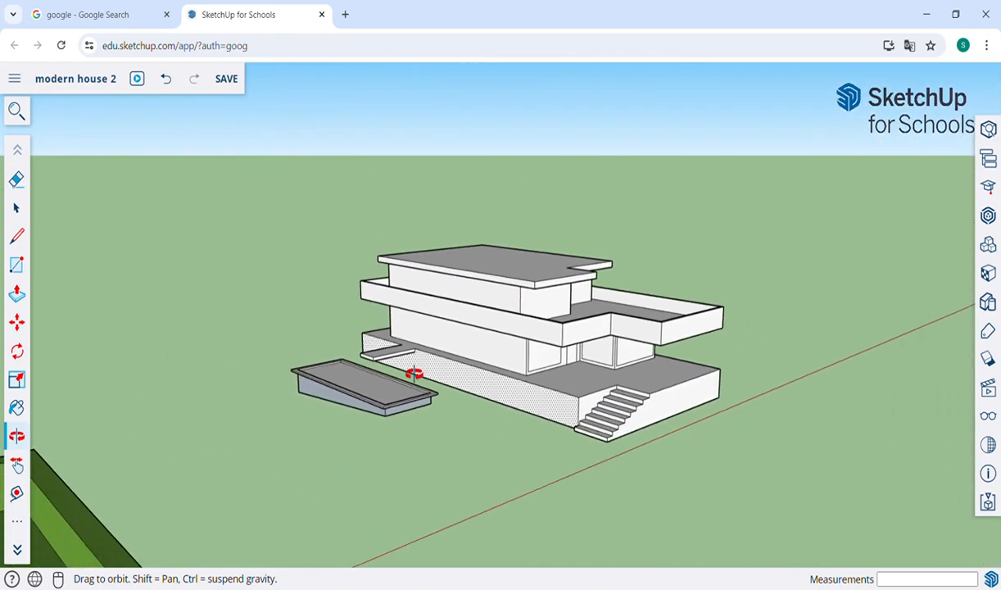
pyautogui.press('h')
pyautogui.moveTo(681, 391); pyautogui.dragTo(593, 402)
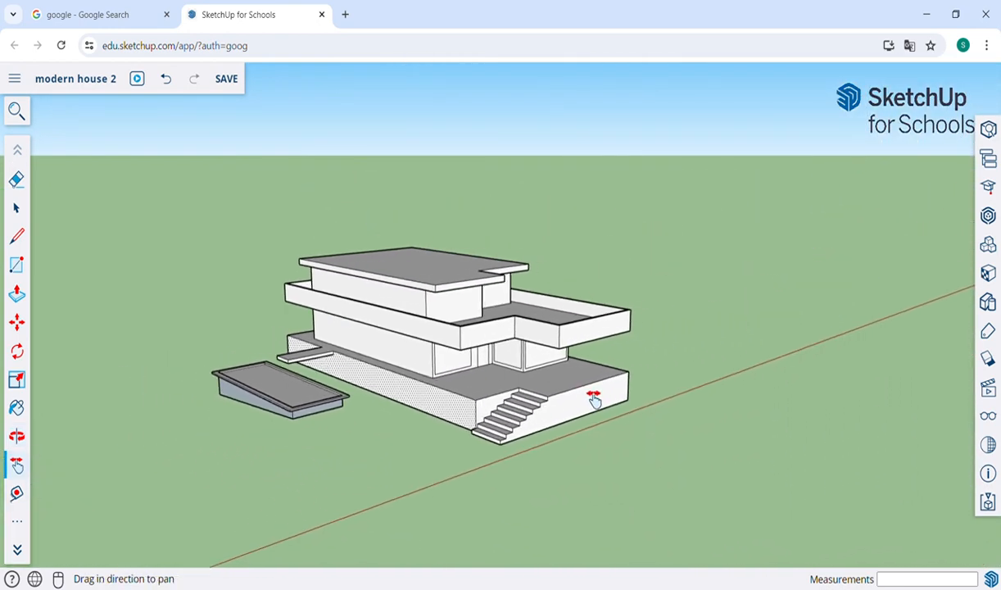
pyautogui.scroll(-3, 418, 332)
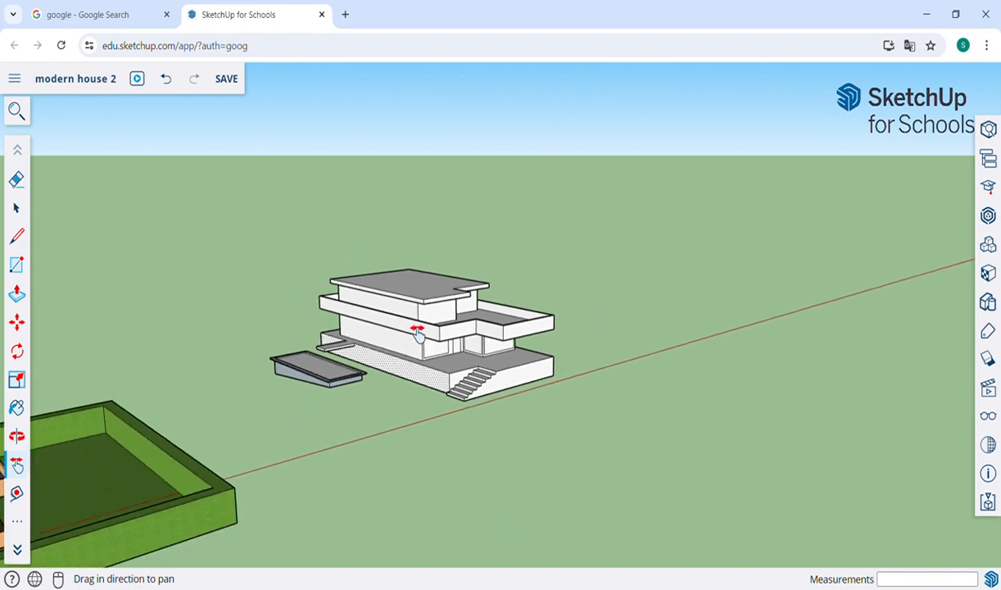
pyautogui.press('o')
pyautogui.moveTo(651, 407); pyautogui.dragTo(325, 305)
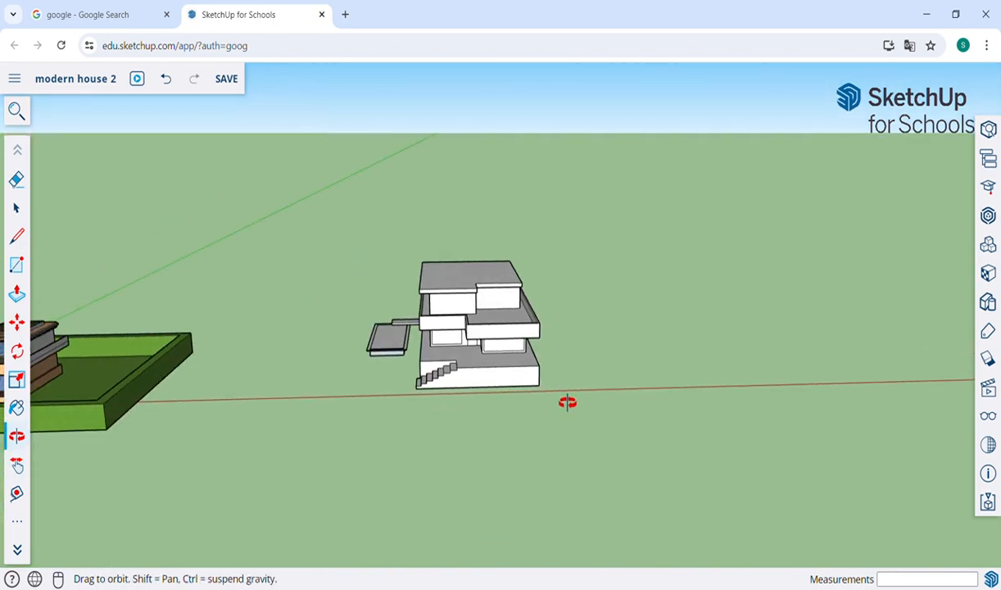
# Step: Draw a roughly 56.92 m by 92.10 m ground rectangle around the house and basin
pyautogui.press('r')
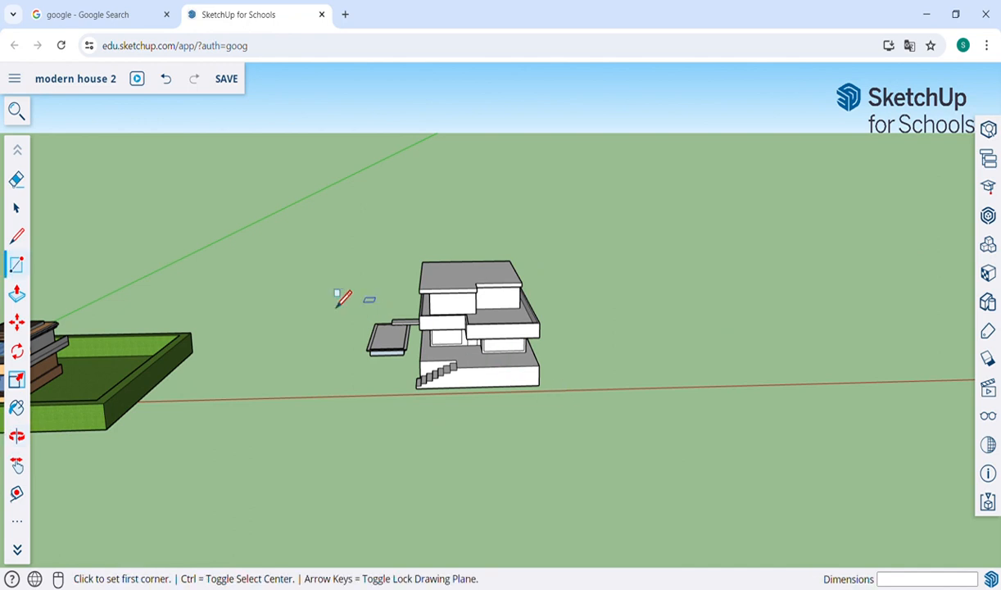
pyautogui.click(310, 278)
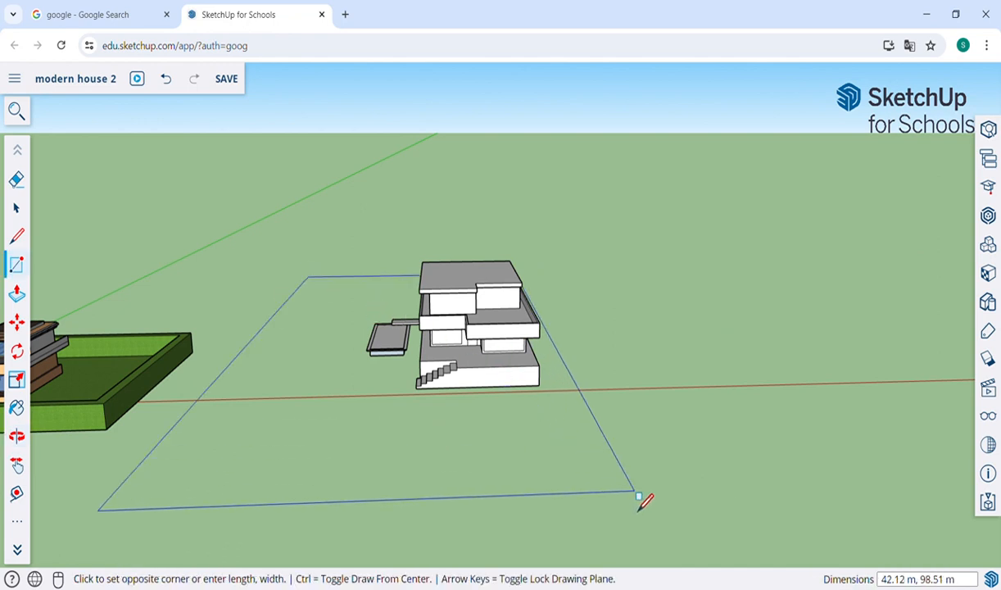
pyautogui.click(777, 453)
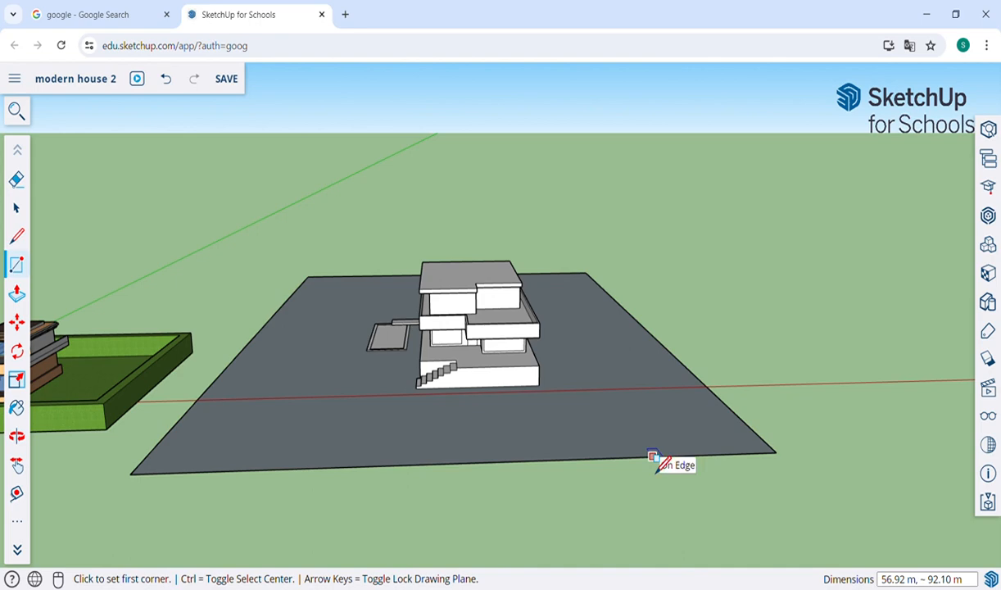
pyautogui.press('o')
pyautogui.moveTo(599, 416); pyautogui.dragTo(688, 422)
pyautogui.scroll(4, 404, 343)
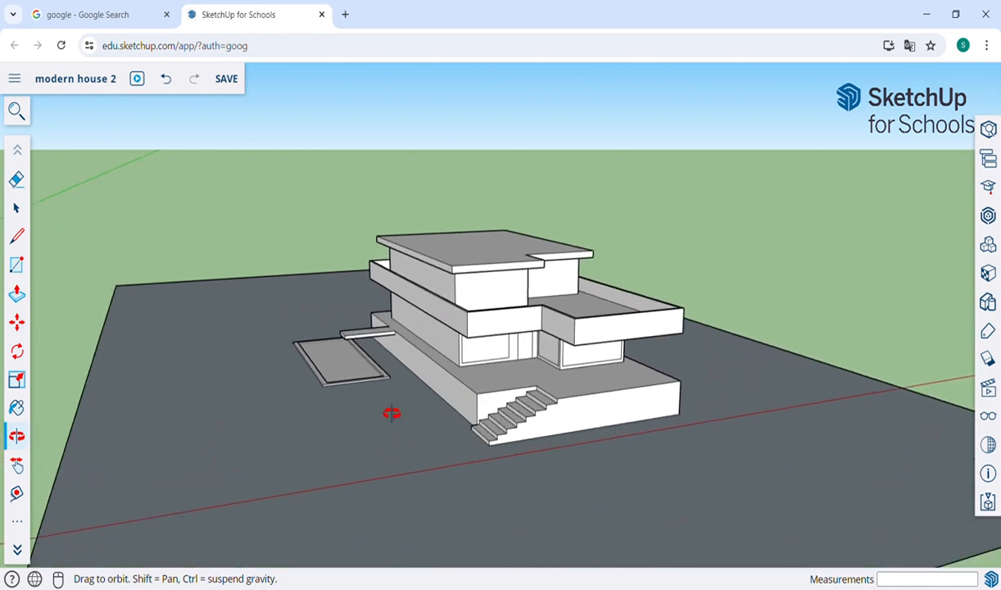
pyautogui.moveTo(565, 438); pyautogui.dragTo(514, 432)
pyautogui.scroll(-3, 515, 432)
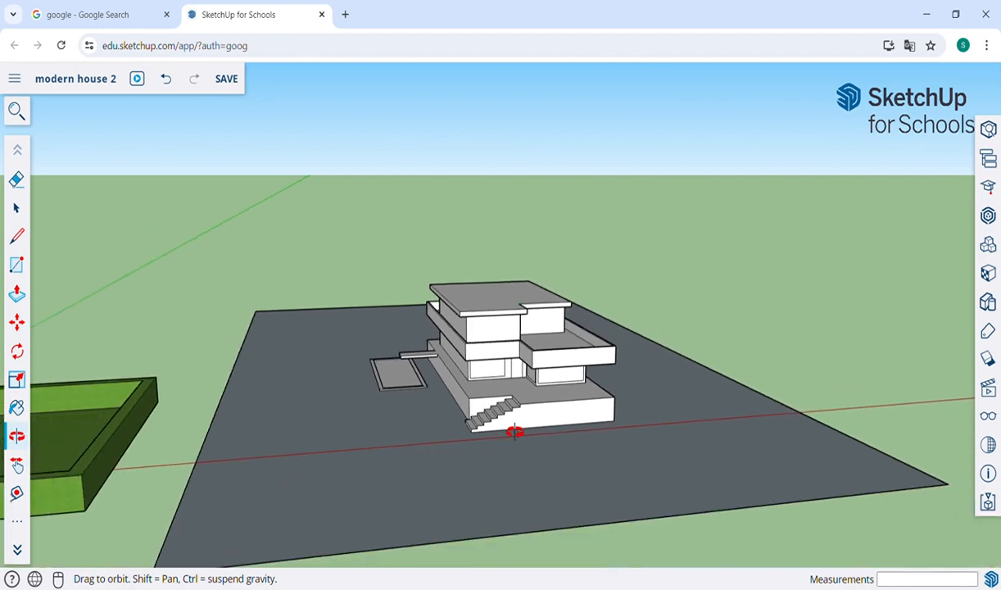
pyautogui.moveTo(778, 344); pyautogui.dragTo(639, 414)
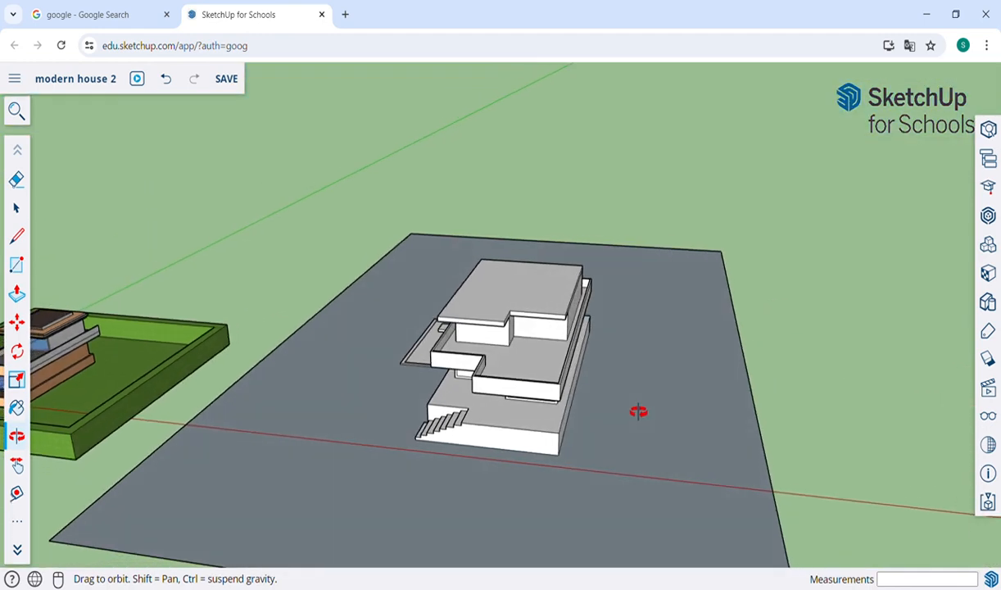
# Step: Offset an inner outline from the plot edge and raise the outer border strip about 2.56 m
pyautogui.press('f')
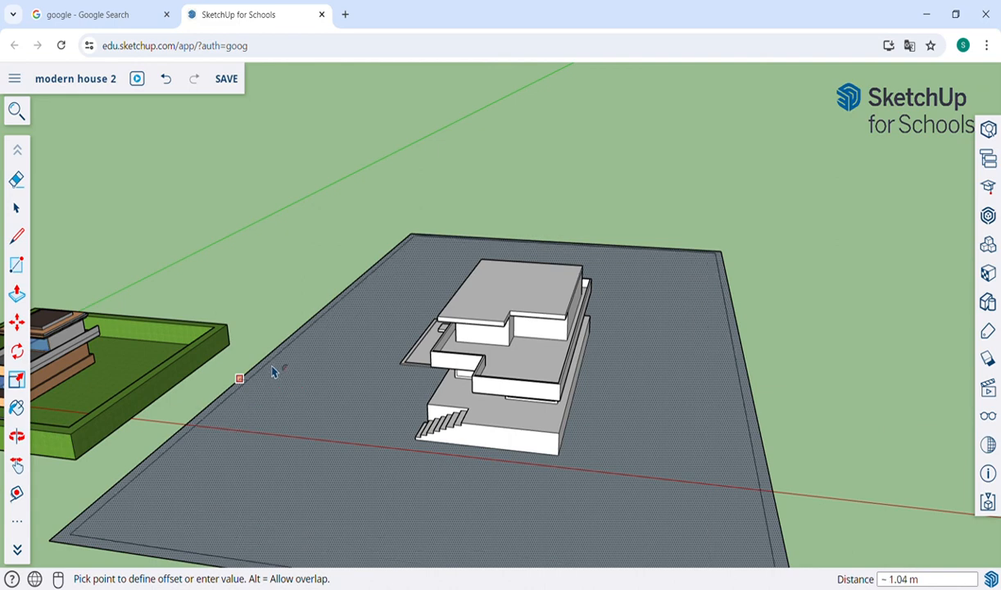
pyautogui.click(285, 379)
pyautogui.press('p')
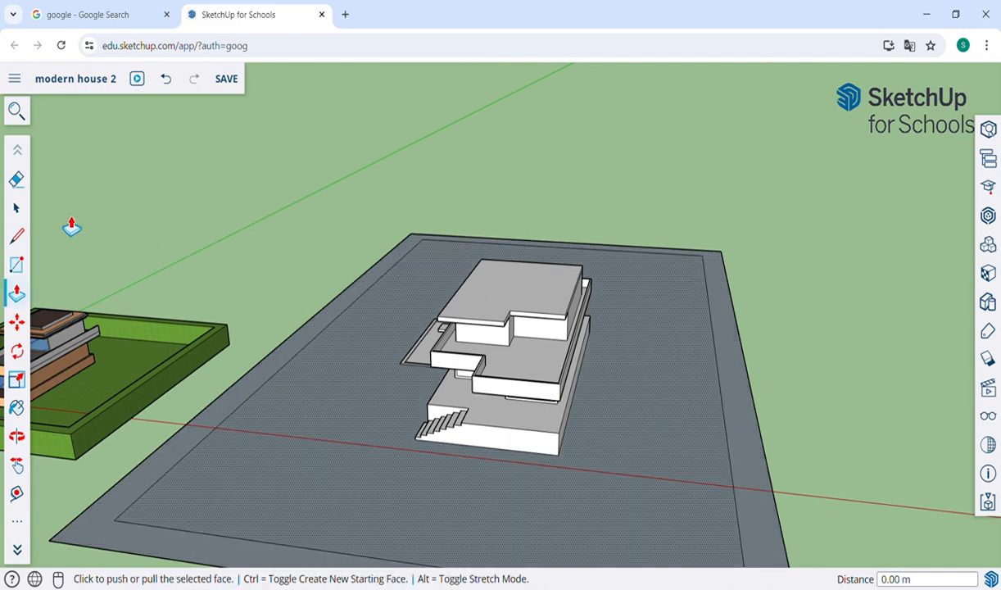
pyautogui.click(16, 207)
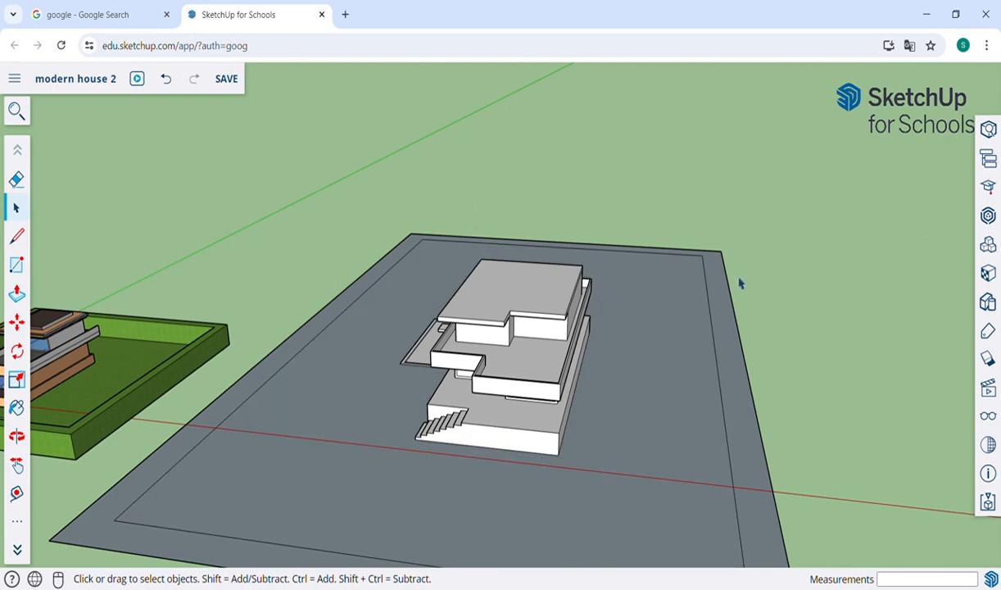
pyautogui.press('p')
pyautogui.click(739, 315)
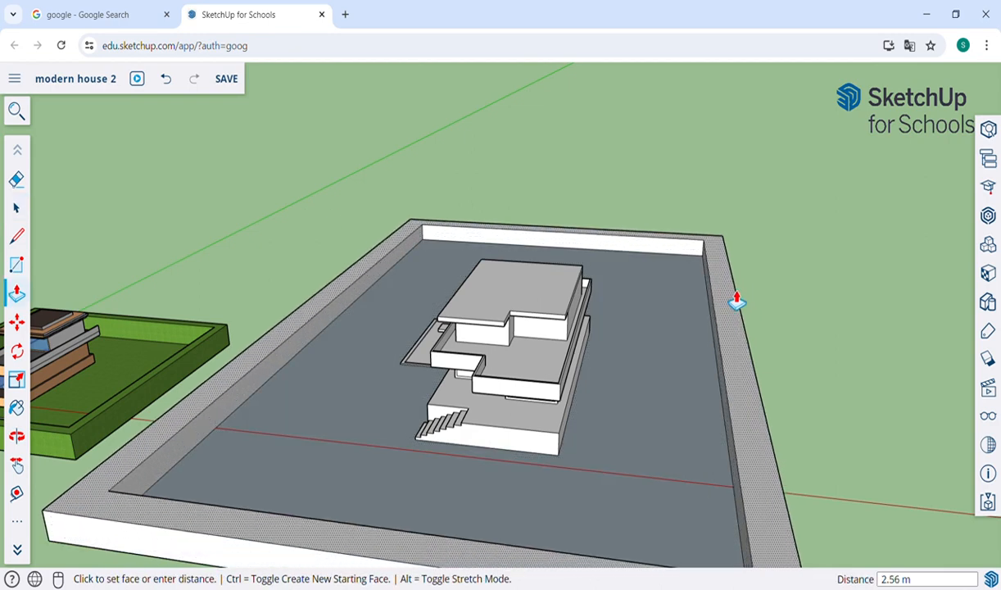
pyautogui.click(735, 288)
pyautogui.press('o')
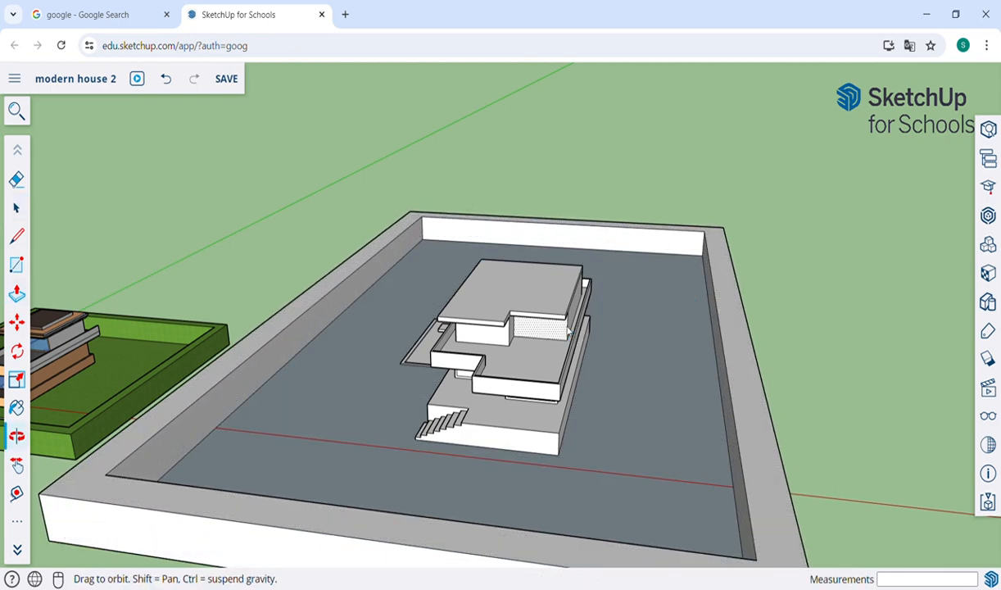
pyautogui.moveTo(490, 379); pyautogui.dragTo(635, 498)
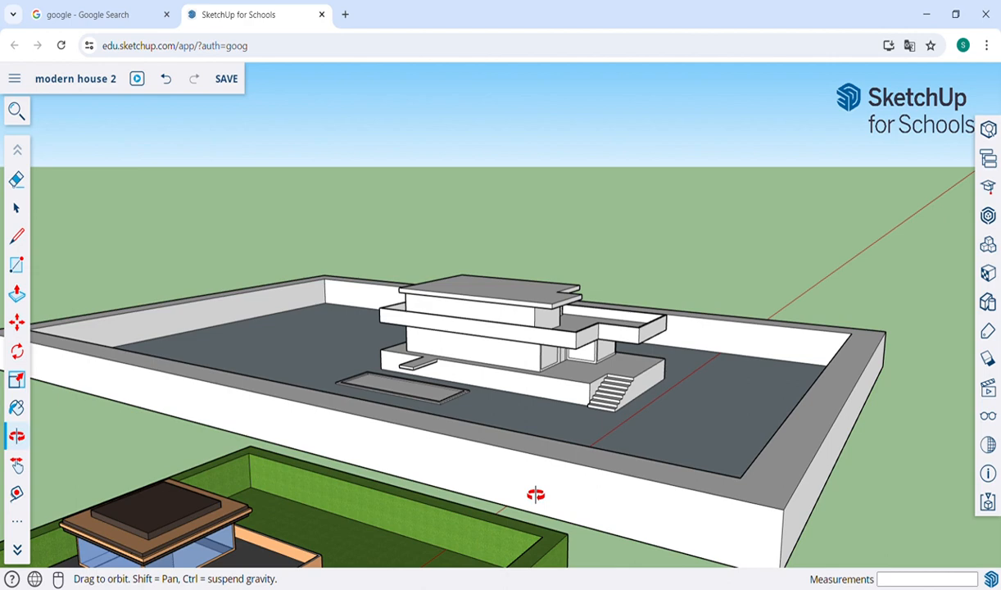
# Step: Draw two lines across the front wall's top marking the gate width
pyautogui.press('l')
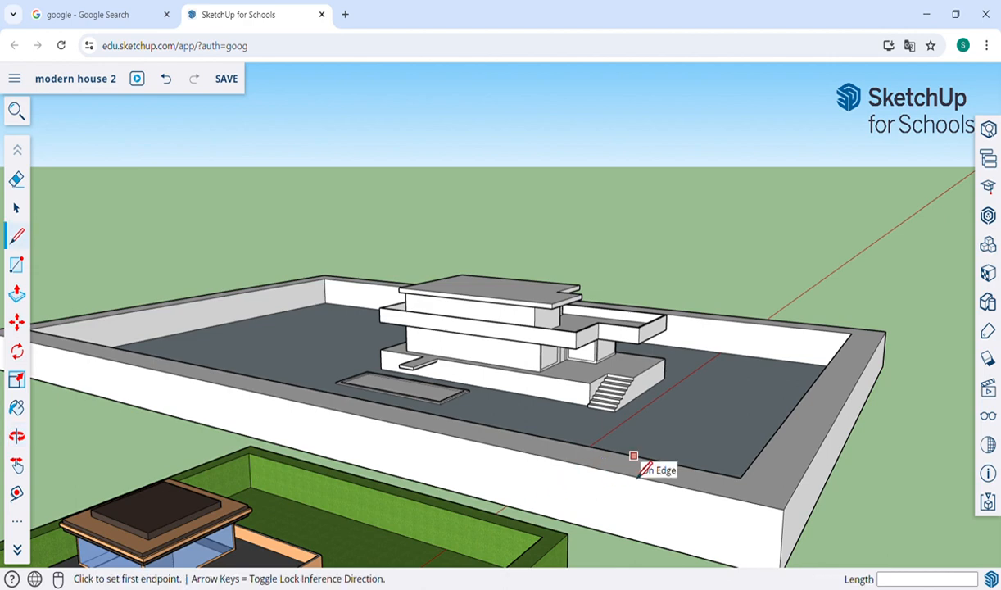
pyautogui.scroll(2, 637, 465)
pyautogui.press('o')
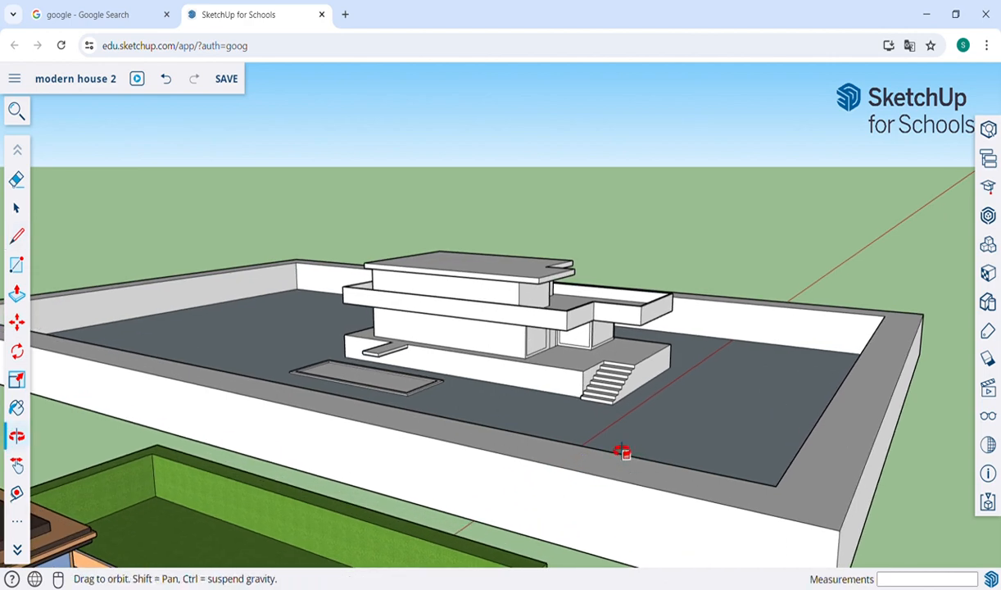
pyautogui.moveTo(621, 452); pyautogui.dragTo(573, 414)
pyautogui.press('h')
pyautogui.press('l')
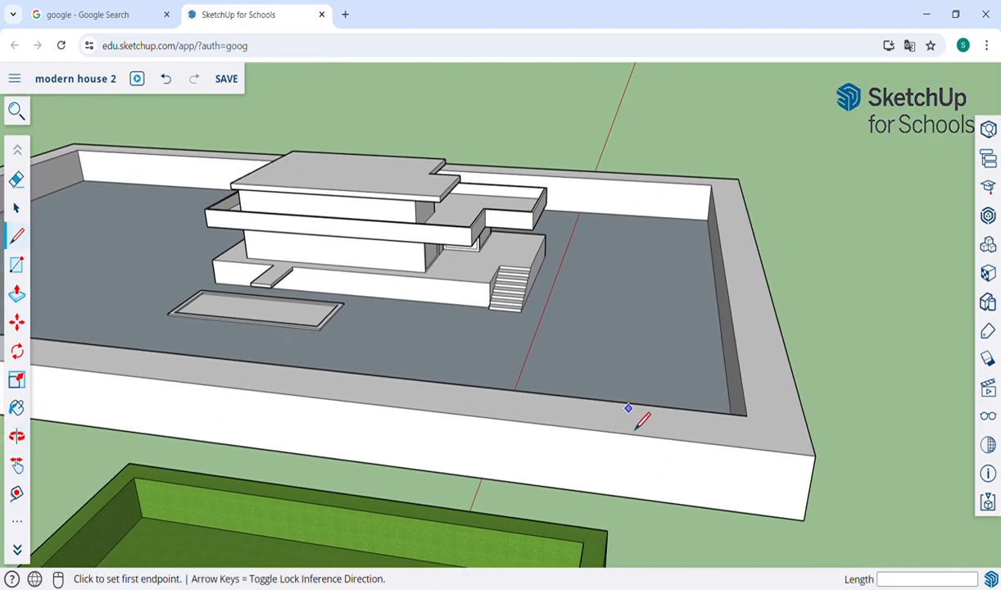
pyautogui.click(638, 403)
pyautogui.click(637, 434)
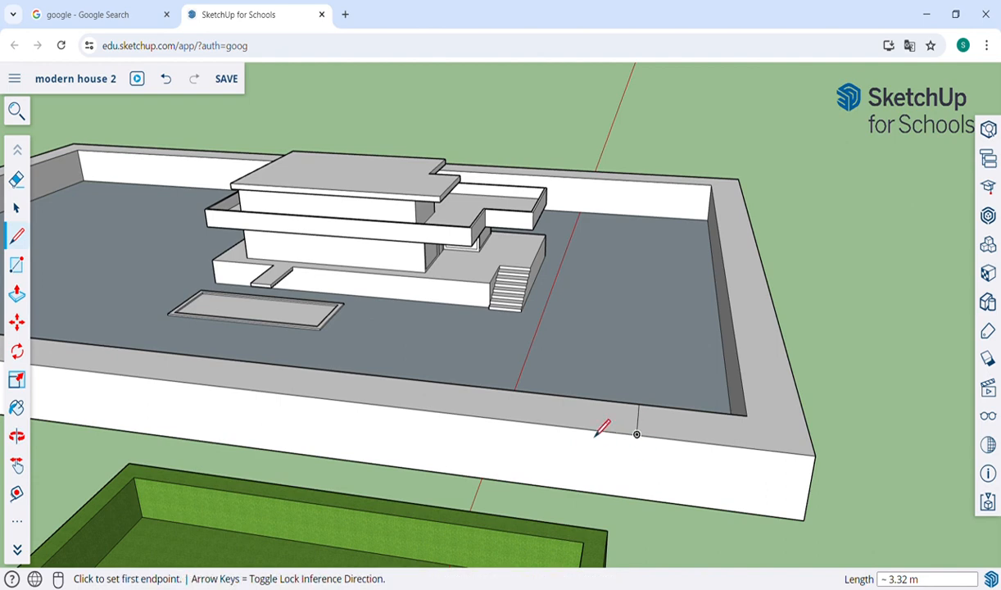
pyautogui.click(540, 393)
pyautogui.click(531, 424)
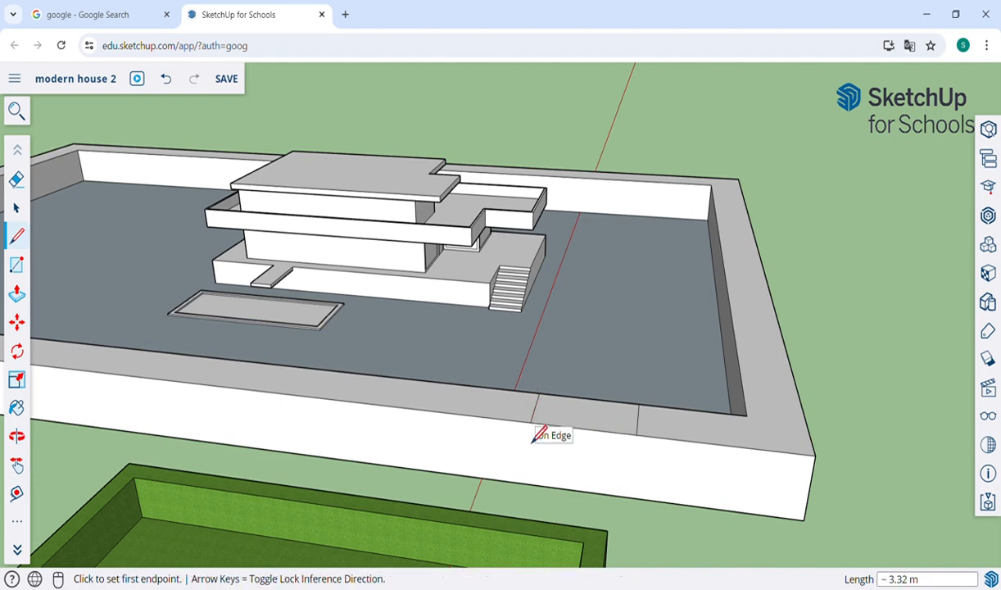
# Step: Push the wall segment between the lines down to the ground and erase the leftover edge
pyautogui.press('p')
pyautogui.click(605, 419)
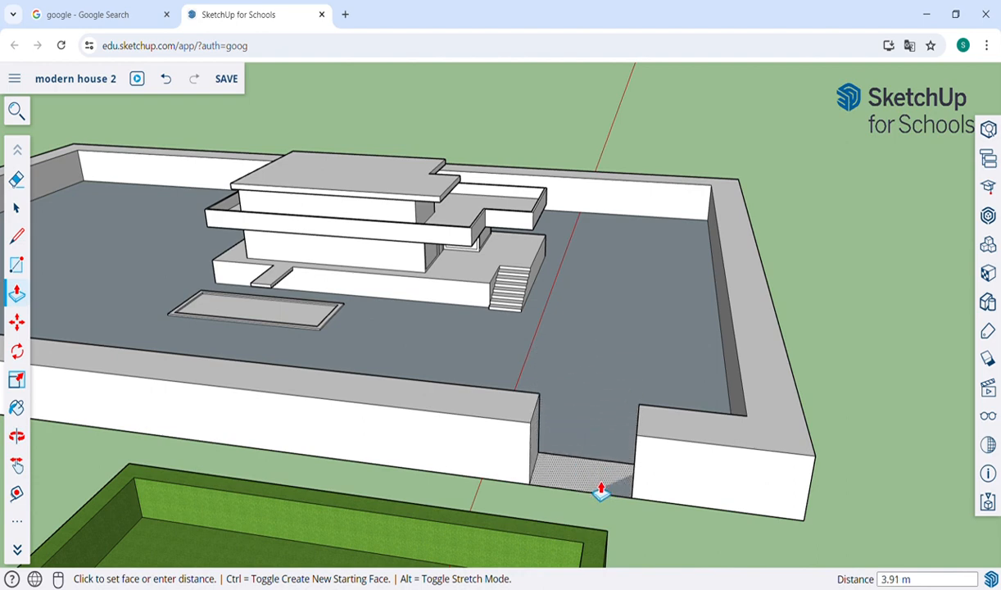
pyautogui.click(602, 493)
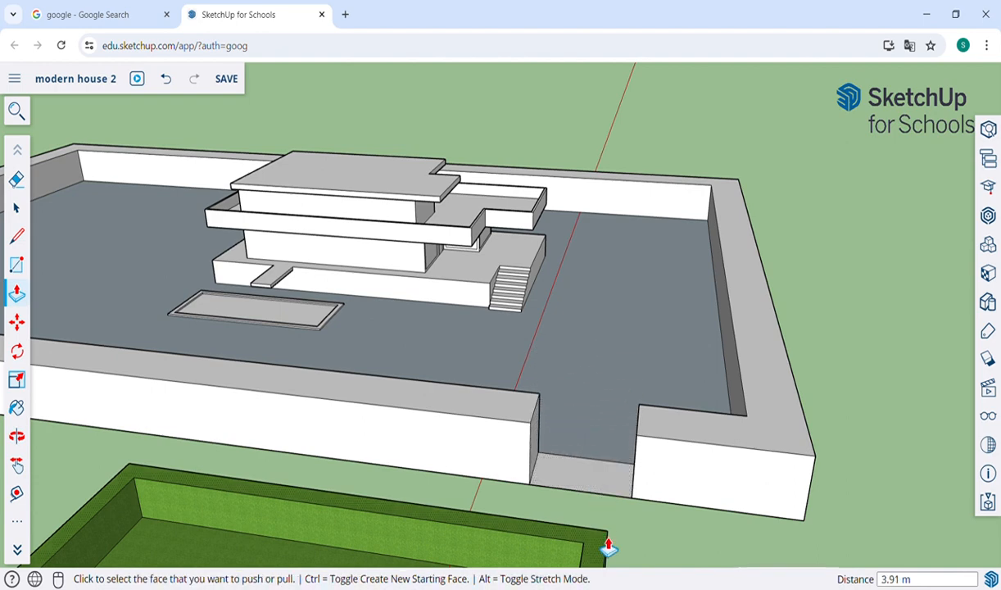
pyautogui.press('r')
pyautogui.press('e')
pyautogui.click(597, 470)
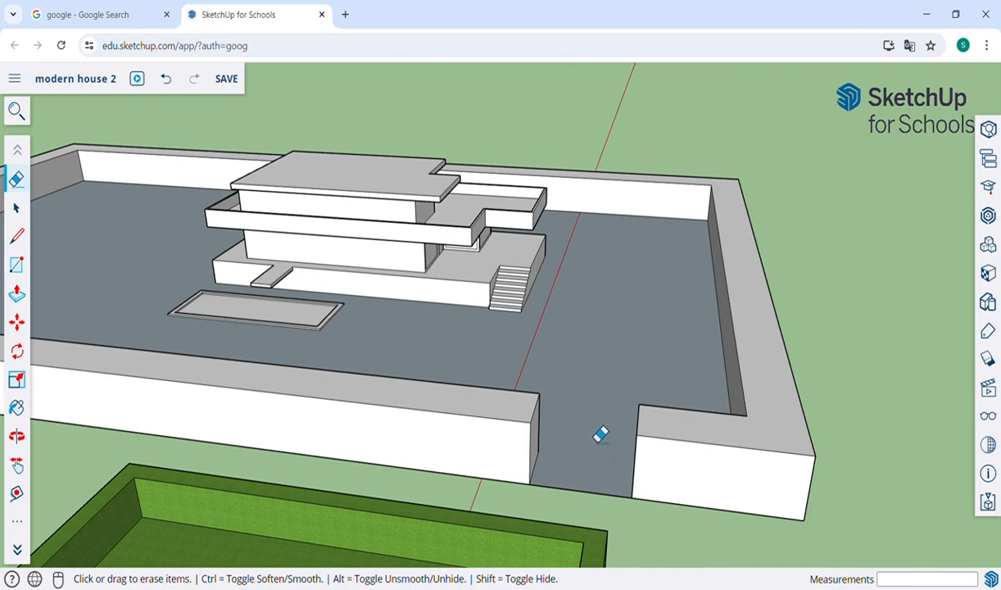
# Step: Draw a long driveway rectangle from the gate corner deep into the plot
pyautogui.press('r')
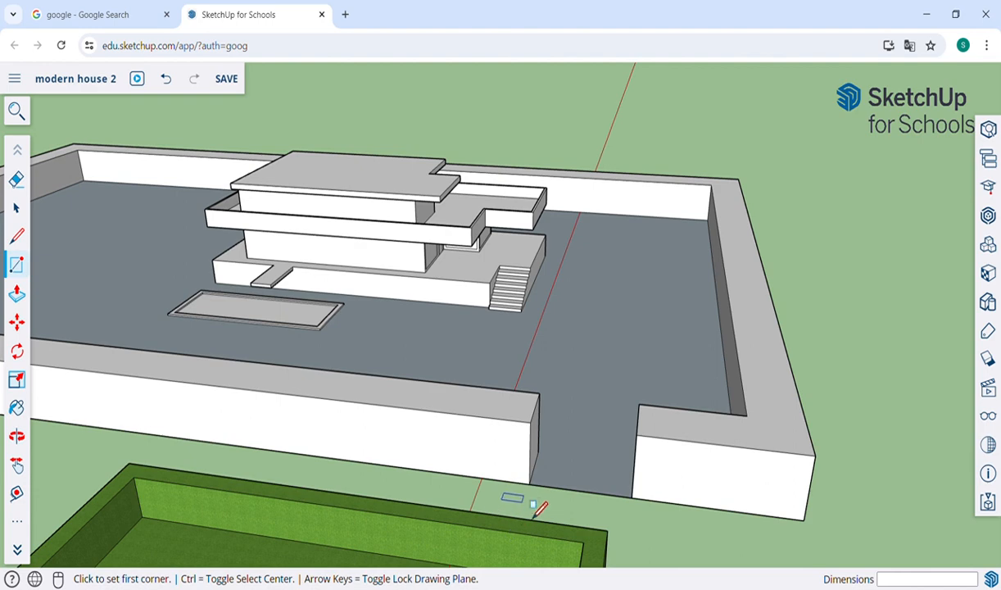
pyautogui.click(530, 483)
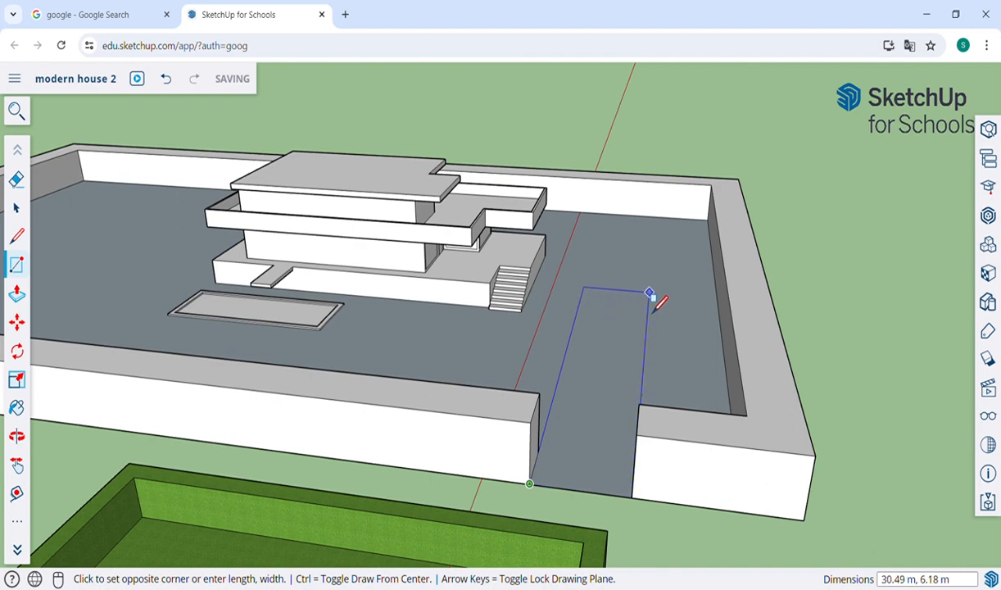
pyautogui.click(655, 254)
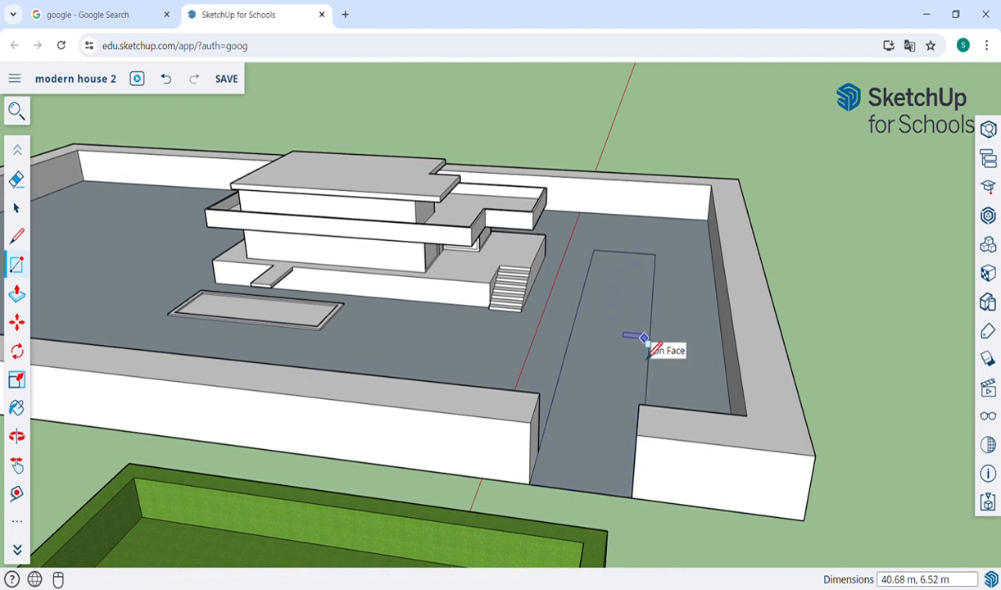
pyautogui.press('b')
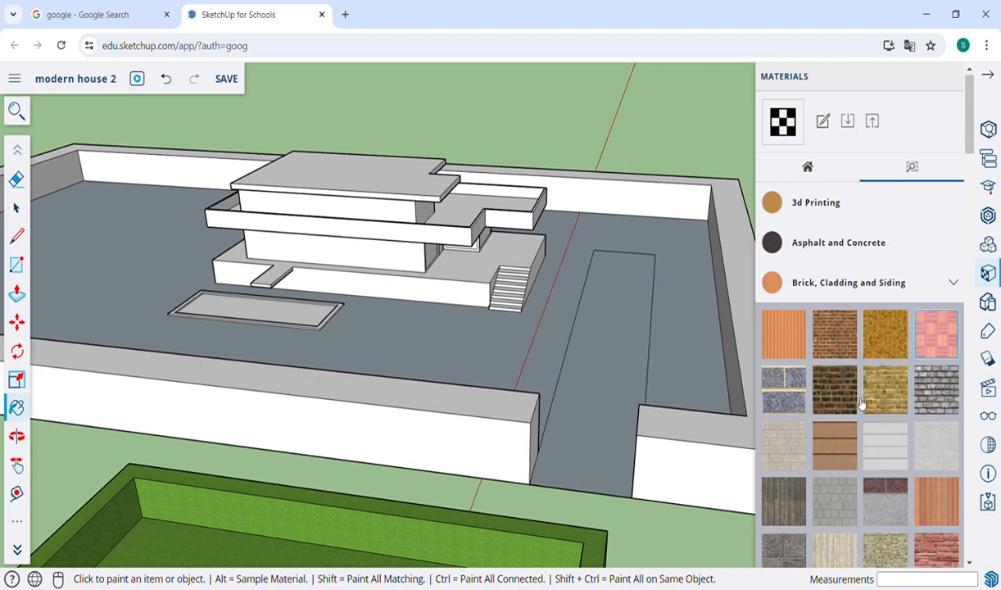
# Step: Paint the driveway strip with Brick Colored Blue
pyautogui.click(778, 393)
pyautogui.click(626, 370)
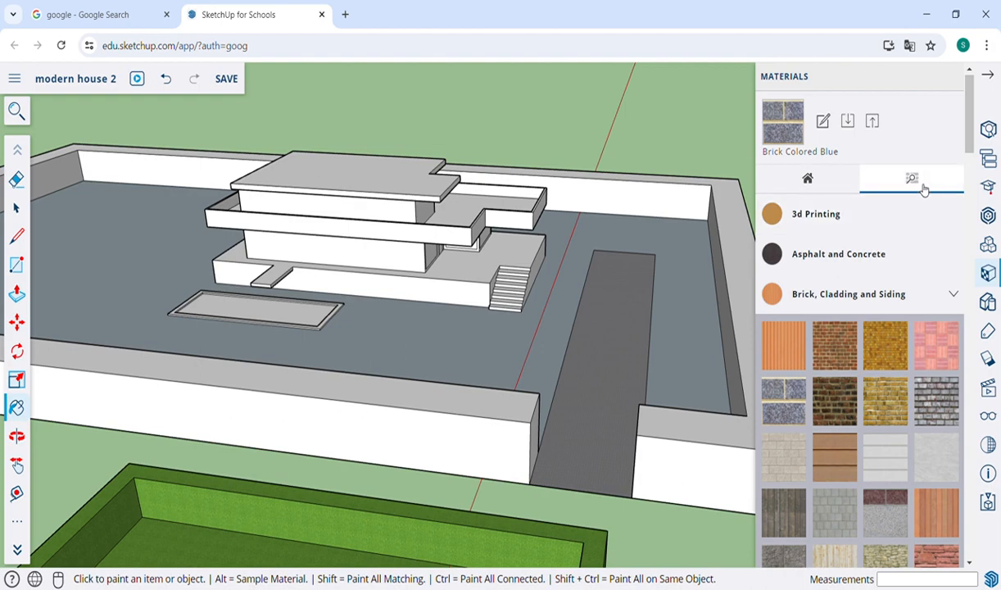
pyautogui.scroll(-15, 839, 327)
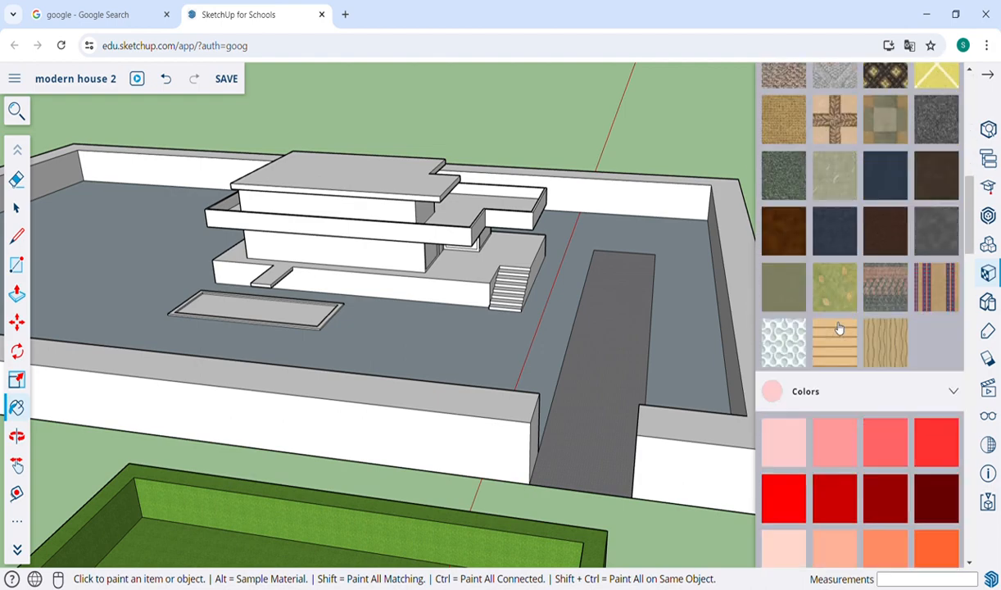
pyautogui.scroll(-10, 839, 328)
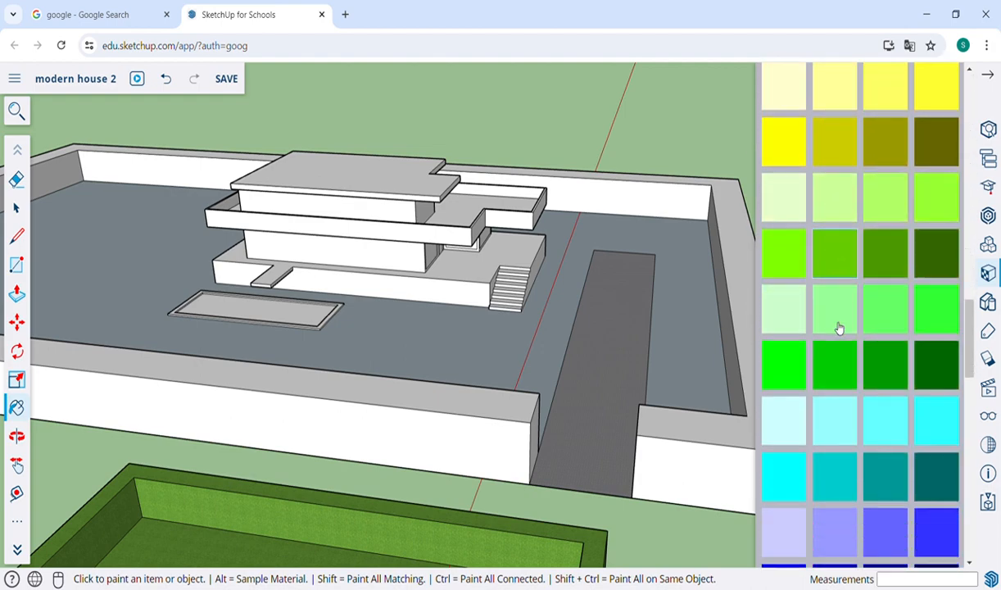
pyautogui.scroll(-10, 839, 327)
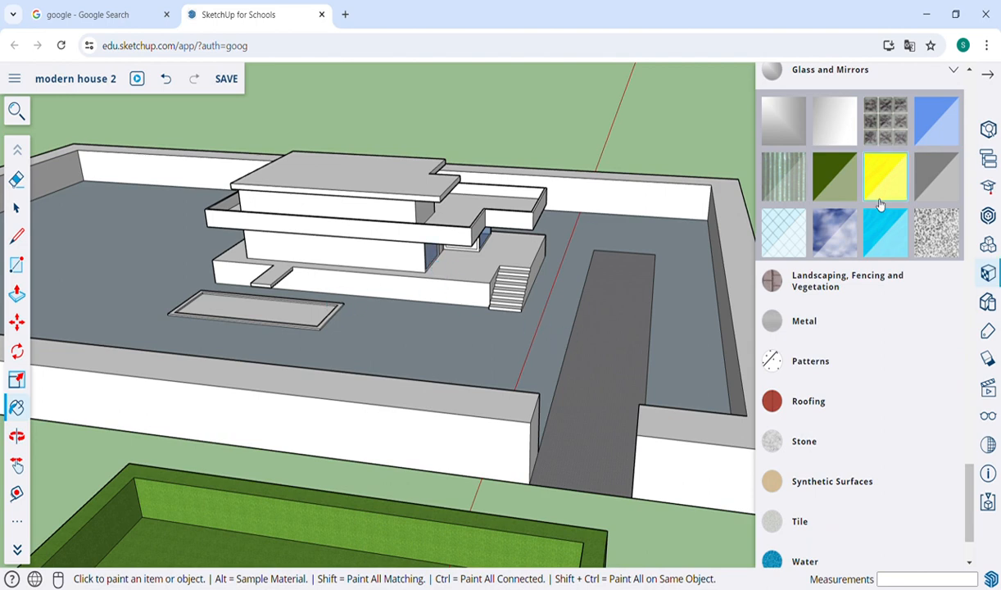
pyautogui.scroll(-2, 872, 327)
# Step: Fill the pool recess with a blue Water material swatch
pyautogui.click(807, 473)
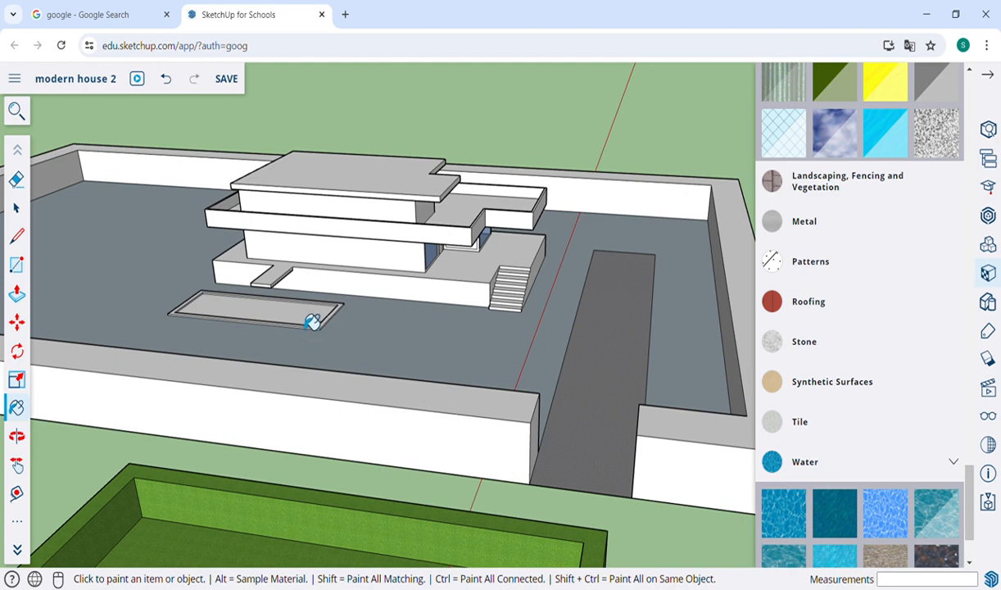
pyautogui.click(309, 320)
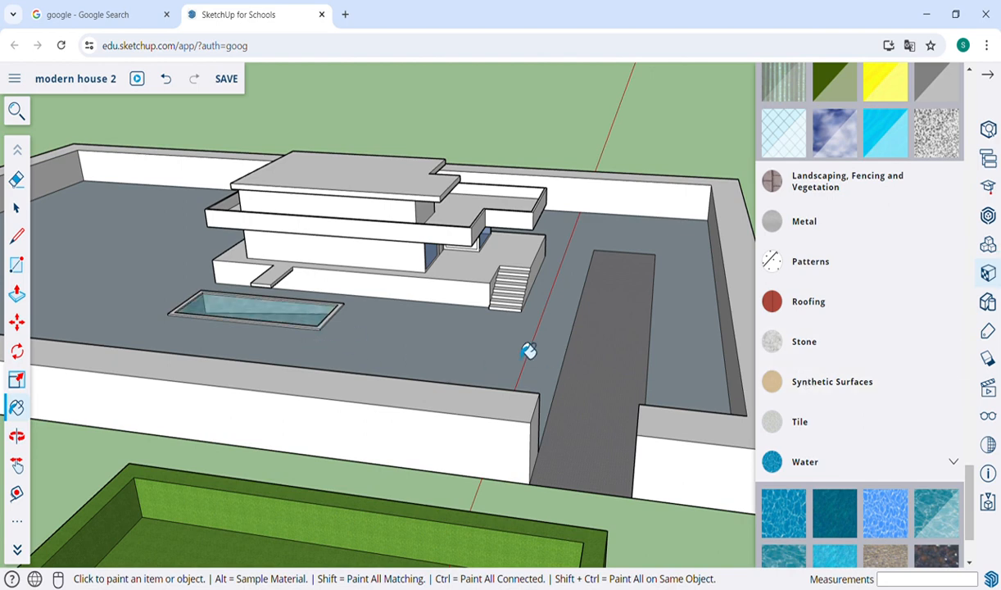
pyautogui.scroll(-5, 527, 350)
pyautogui.press('o')
pyautogui.moveTo(673, 358); pyautogui.dragTo(321, 488)
pyautogui.scroll(6, 230, 450)
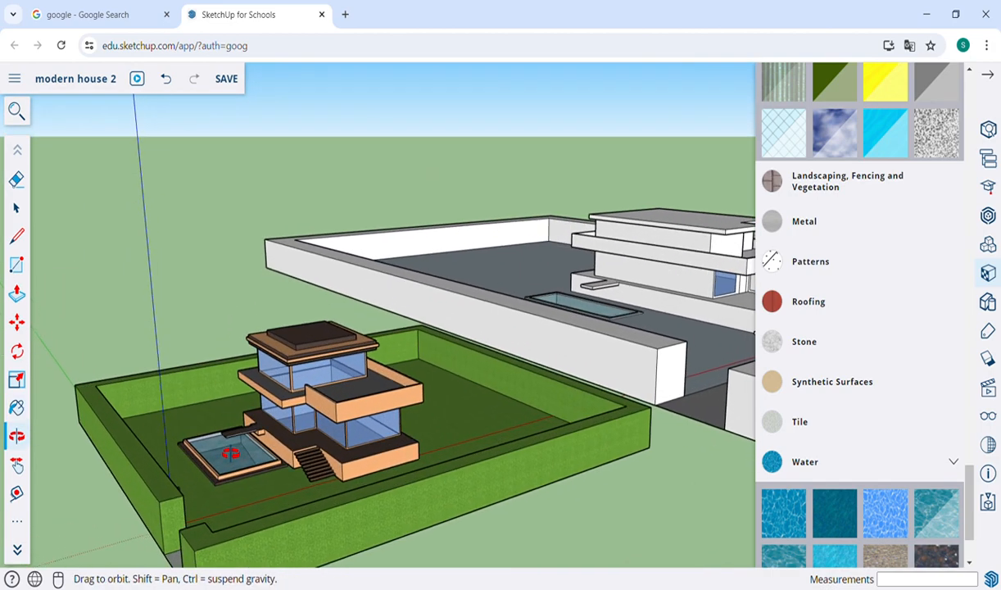